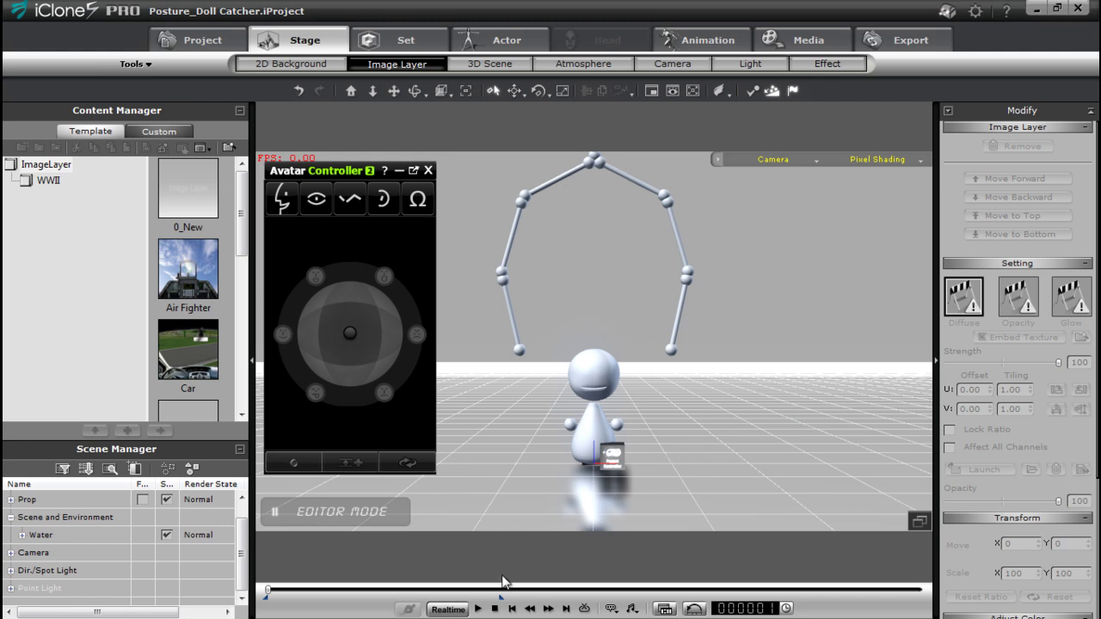
# - Play back the sample doll animation, pause it, and return the timeline to the start
pyautogui.click(477, 609)
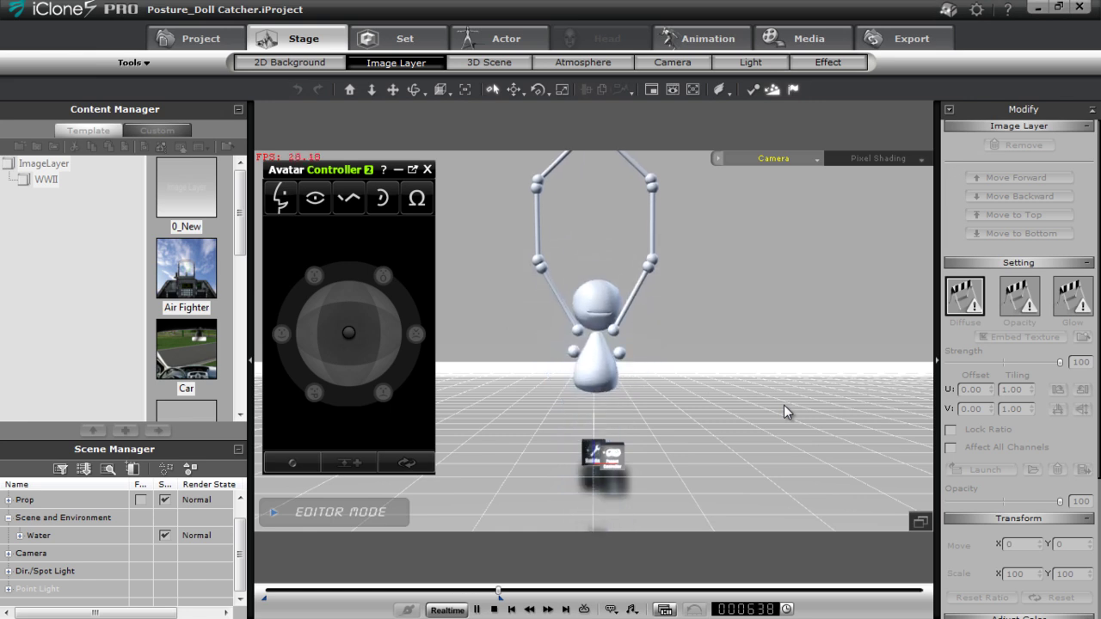
pyautogui.press('space')
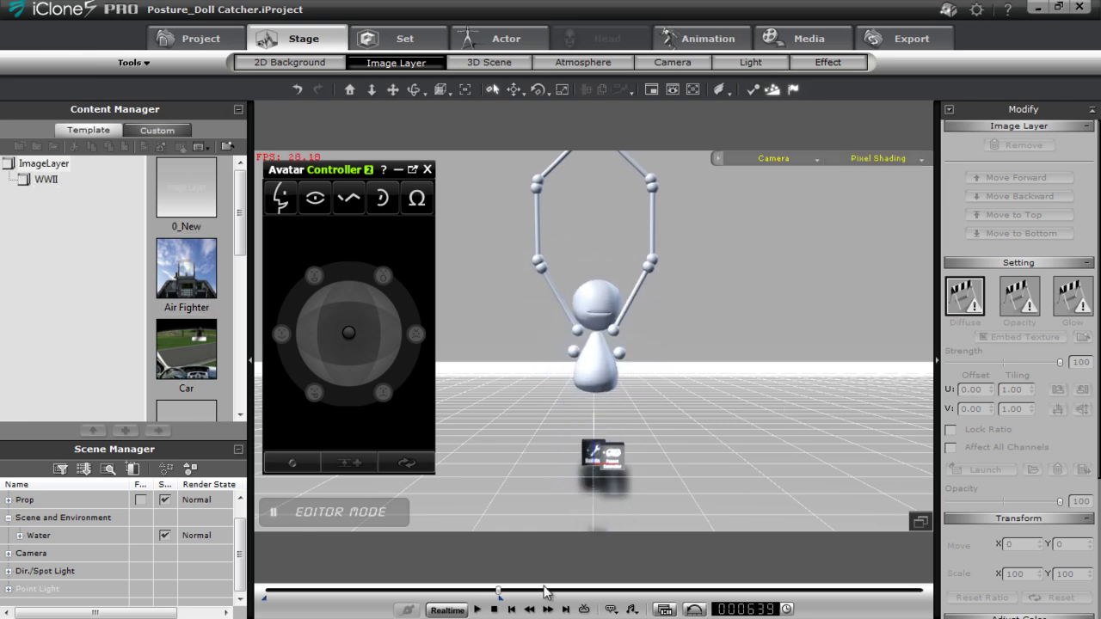
pyautogui.click(497, 609)
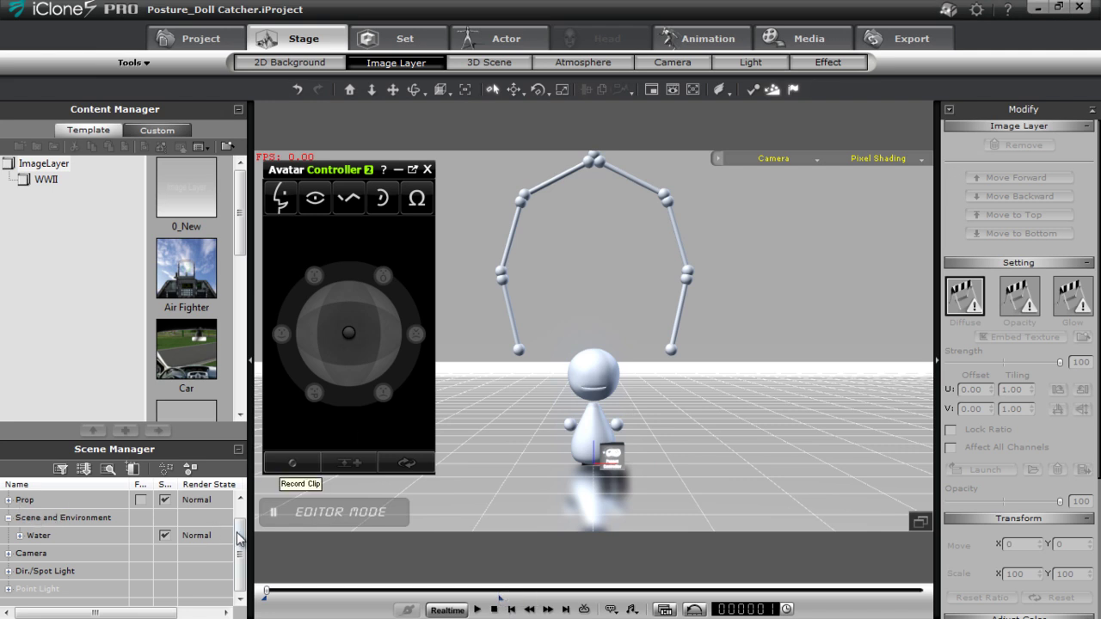
# - Select the Dummy_Non-human avatar in the scene and try out its Clip controls in the Avatar Controller
pyautogui.scroll(1, 233, 535)
pyautogui.click(8, 500)
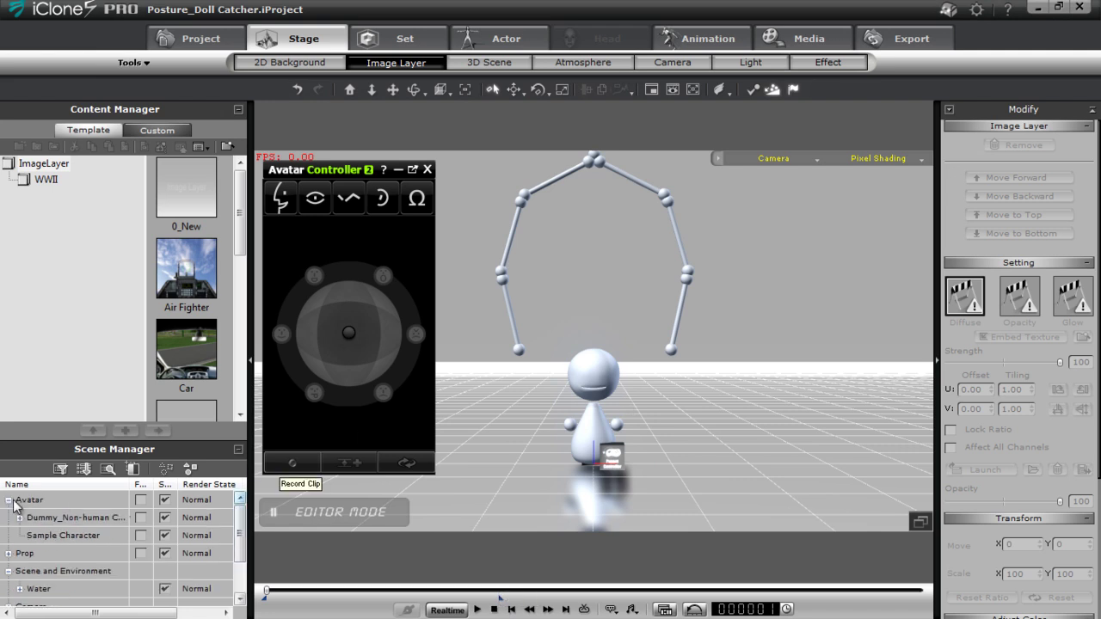
pyautogui.click(65, 521)
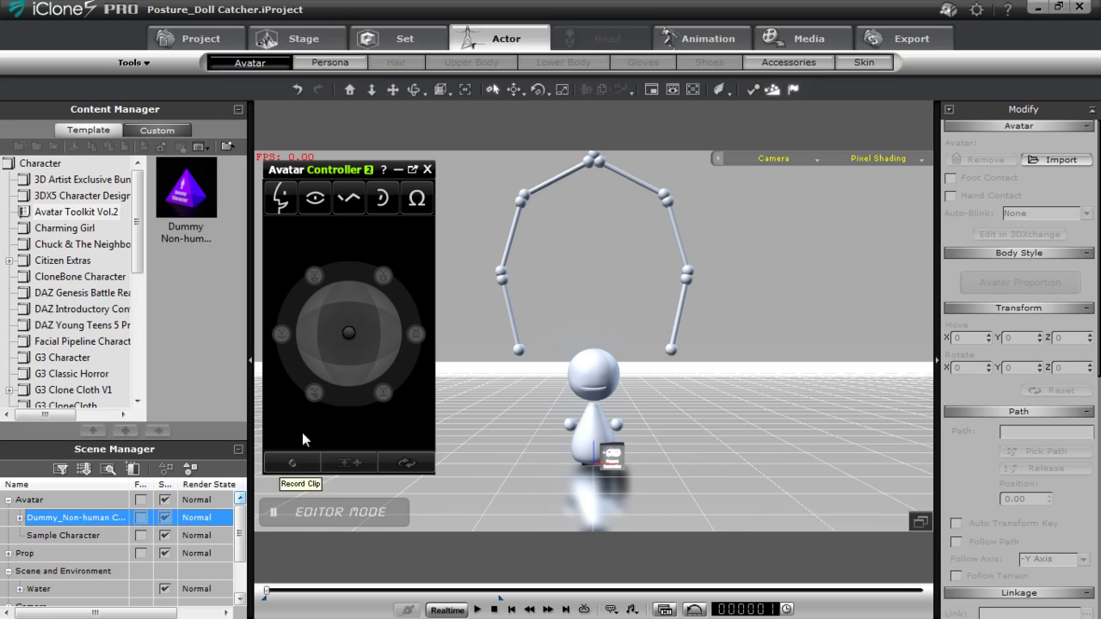
pyautogui.click(417, 199)
pyautogui.moveTo(351, 354)
pyautogui.mouseDown()
pyautogui.moveTo(351, 306)
pyautogui.moveTo(353, 388)
pyautogui.moveTo(357, 366)
pyautogui.moveTo(279, 344)
pyautogui.moveTo(358, 282)
pyautogui.moveTo(345, 356)
pyautogui.moveTo(353, 415)
pyautogui.moveTo(348, 370)
pyautogui.moveTo(298, 344)
pyautogui.moveTo(391, 349)
pyautogui.moveTo(301, 339)
pyautogui.moveTo(349, 348)
pyautogui.mouseUp()
pyautogui.moveTo(375, 437)
pyautogui.mouseDown()
pyautogui.moveTo(316, 441)
pyautogui.moveTo(429, 432)
pyautogui.moveTo(298, 443)
pyautogui.moveTo(373, 436)
pyautogui.mouseUp()
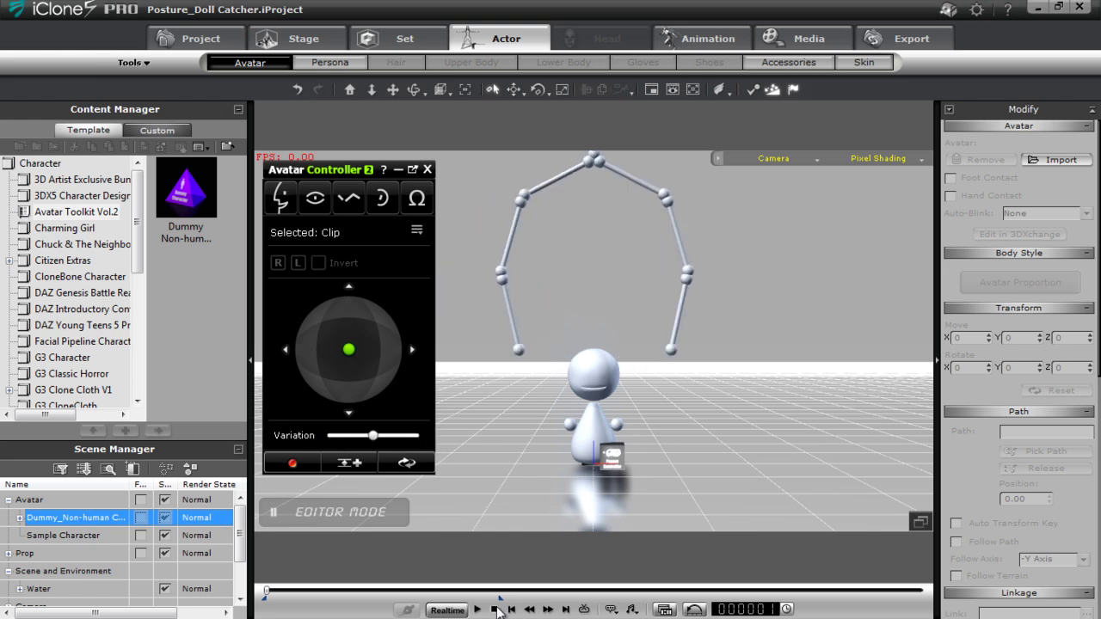
# - Replace the sample project with a new empty project
pyautogui.click(194, 38)
pyautogui.click(409, 64)
pyautogui.click(549, 332)
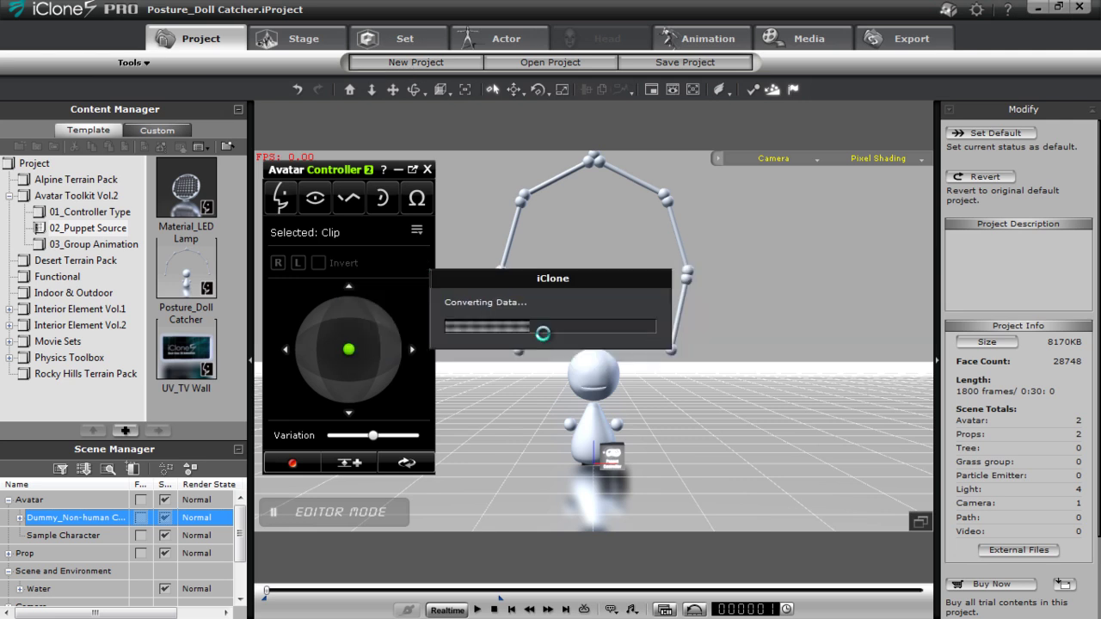
# - Add the Ball_001 and Cylinder_001 props from 3D Blocks and raise the ball straight up to about Z 415
pyautogui.moveTo(539, 402); pyautogui.dragTo(687, 334, button='middle')
pyautogui.moveTo(687, 333); pyautogui.dragTo(615, 407, button='right')
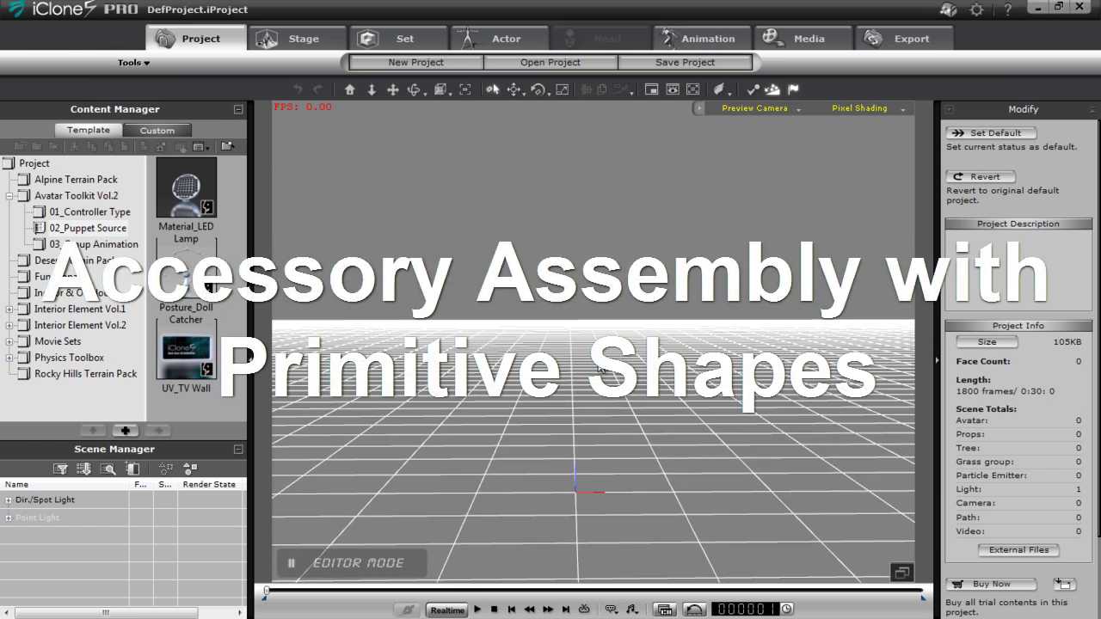
pyautogui.click(410, 39)
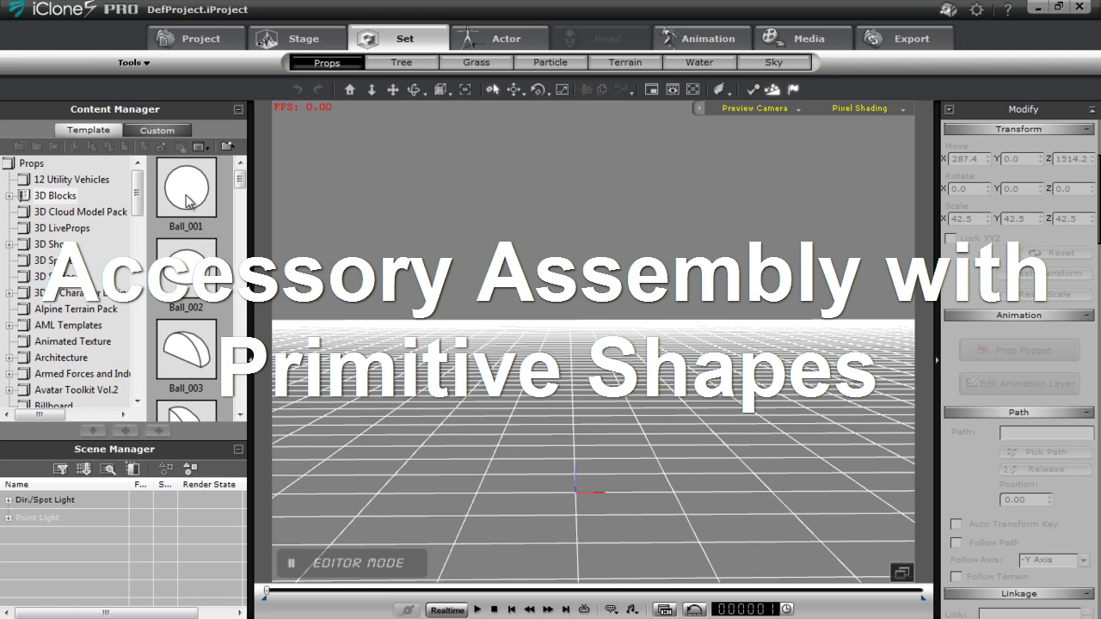
pyautogui.doubleClick(189, 199)
pyautogui.moveTo(239, 178); pyautogui.dragTo(246, 307)
pyautogui.doubleClick(203, 269)
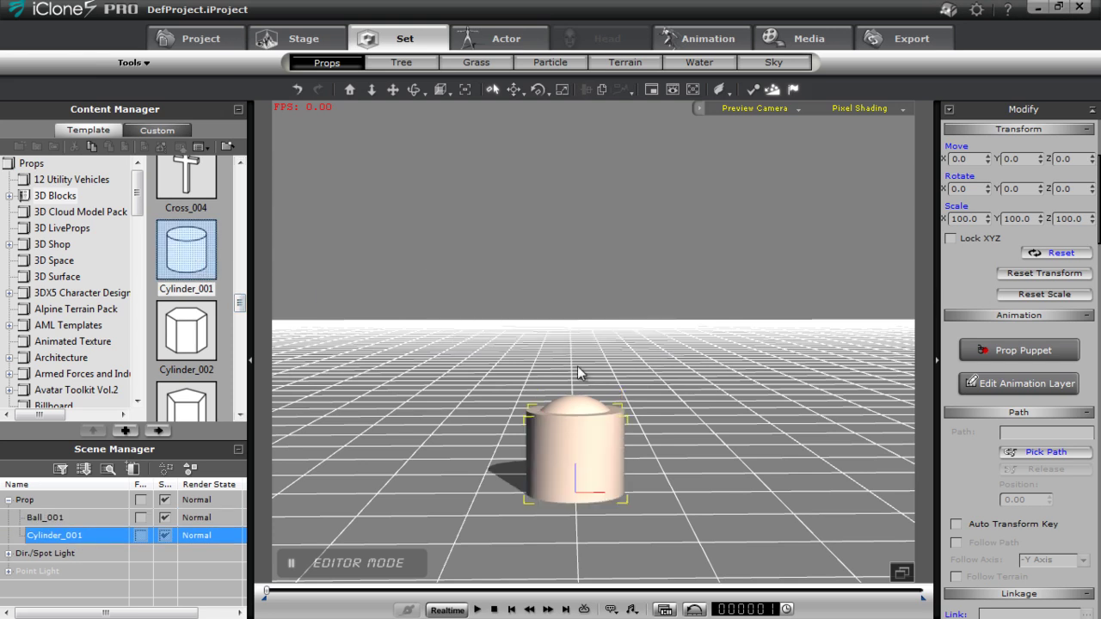
pyautogui.click(52, 518)
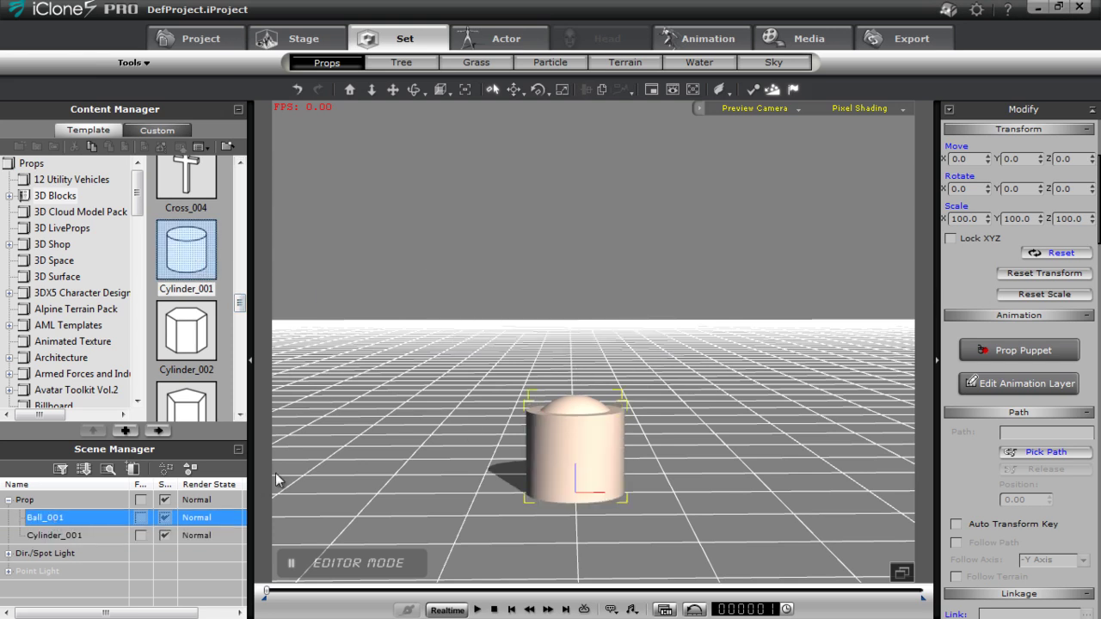
pyautogui.moveTo(581, 421); pyautogui.dragTo(577, 129)
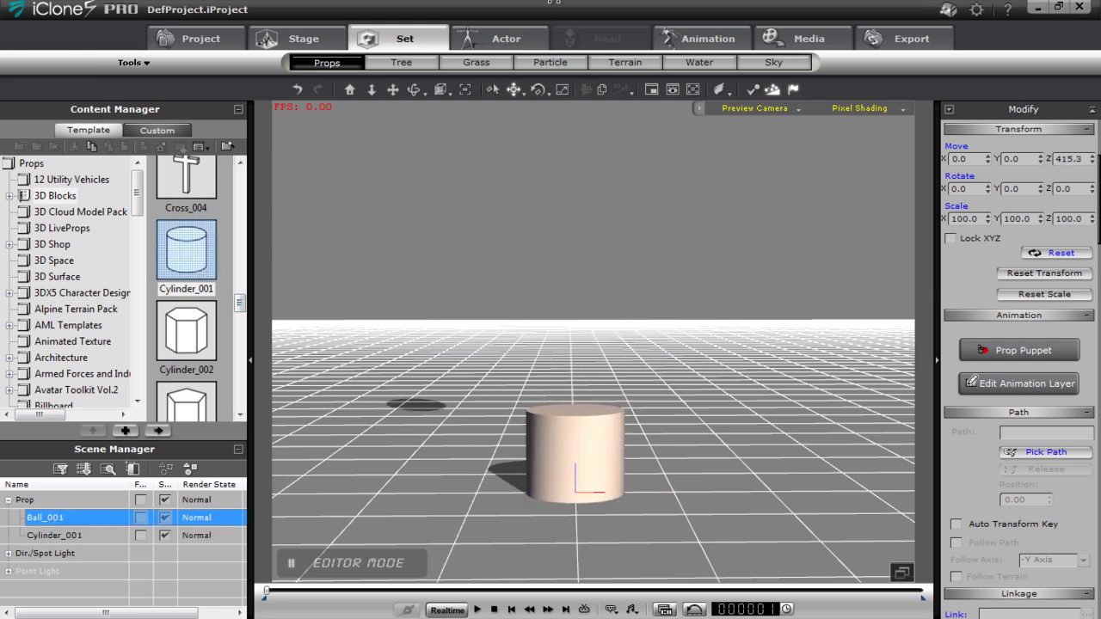
# - Scale the cylinder into a tall thin rod, about 23 in X and Y and about 491 in Z
pyautogui.click(575, 441)
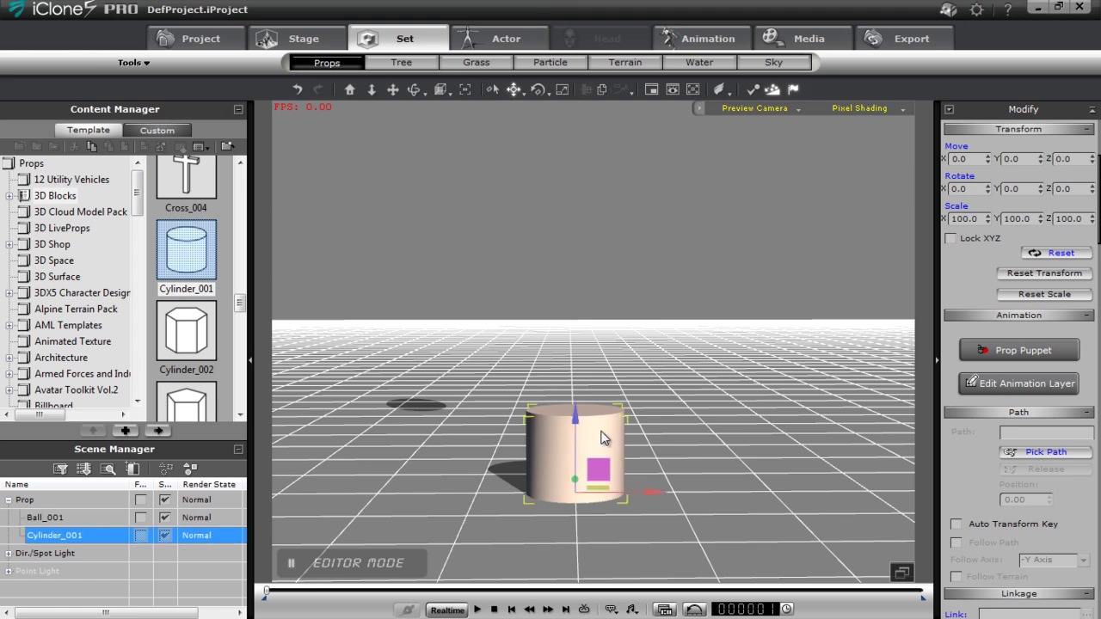
pyautogui.press('r')
pyautogui.moveTo(574, 490); pyautogui.dragTo(542, 589)
pyautogui.scroll(-2, 641, 352)
pyautogui.moveTo(656, 457); pyautogui.dragTo(666, 497, button='middle')
pyautogui.moveTo(584, 404); pyautogui.dragTo(599, 6)
pyautogui.moveTo(577, 403); pyautogui.dragTo(605, 300)
# - Scale the ball on top of the rod uniformly to about 50
pyautogui.moveTo(614, 207); pyautogui.dragTo(632, 390, button='middle')
pyautogui.scroll(1, 631, 383)
pyautogui.click(617, 283)
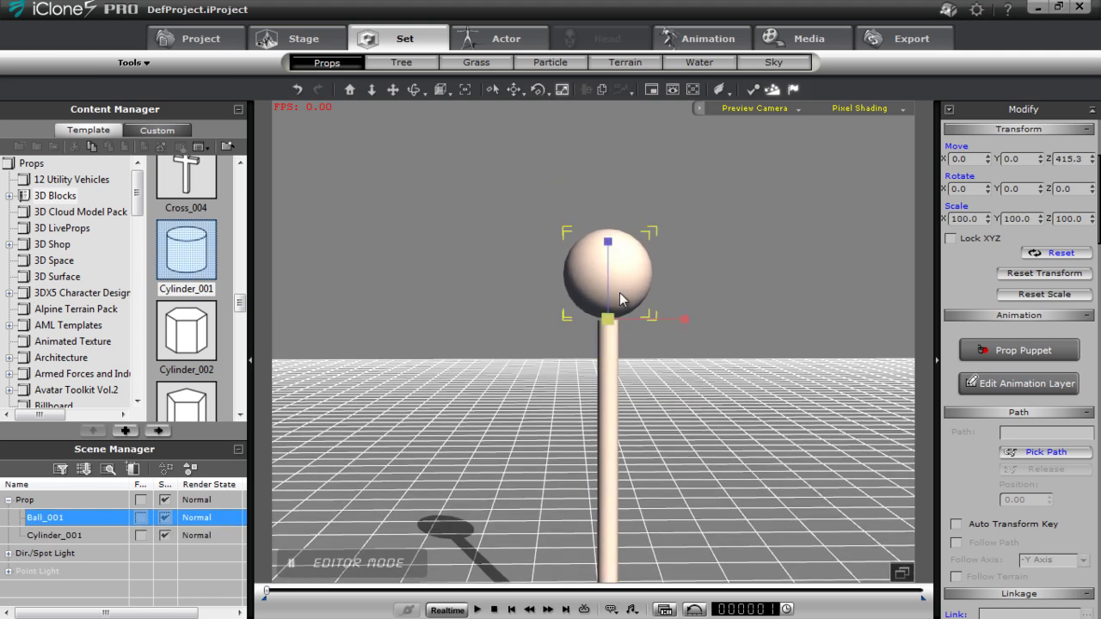
pyautogui.moveTo(607, 318); pyautogui.dragTo(610, 427)
# - Lower the ball onto the rod at about Z 413 and place a copy of it at the rod's base at about Z -47
pyautogui.press('w')
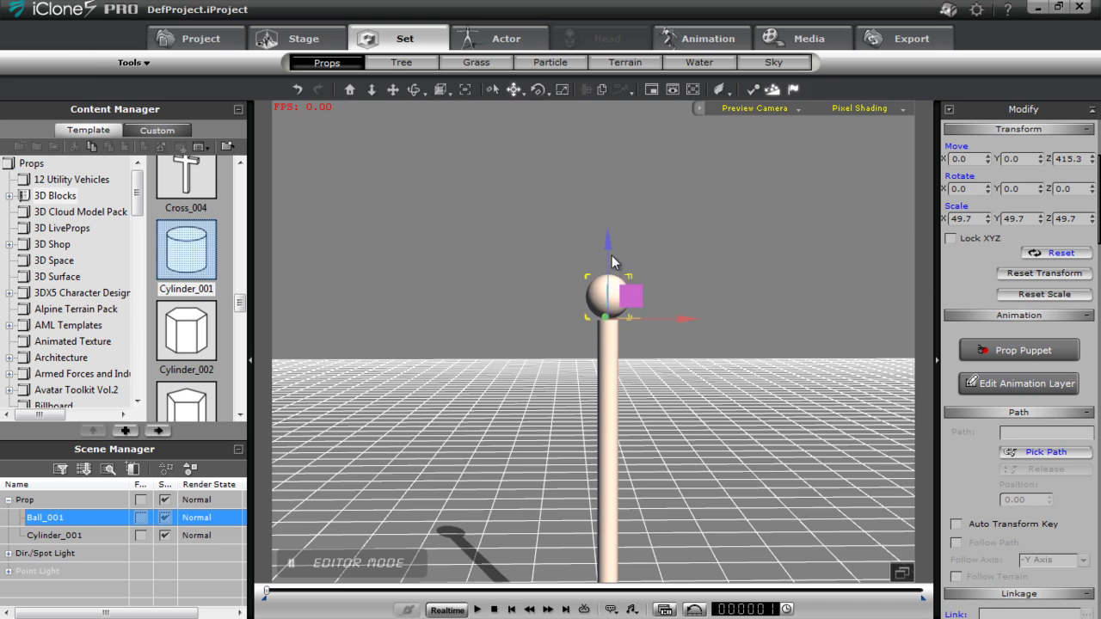
pyautogui.moveTo(607, 243); pyautogui.dragTo(607, 246)
pyautogui.moveTo(650, 465); pyautogui.dragTo(658, 441, button='middle')
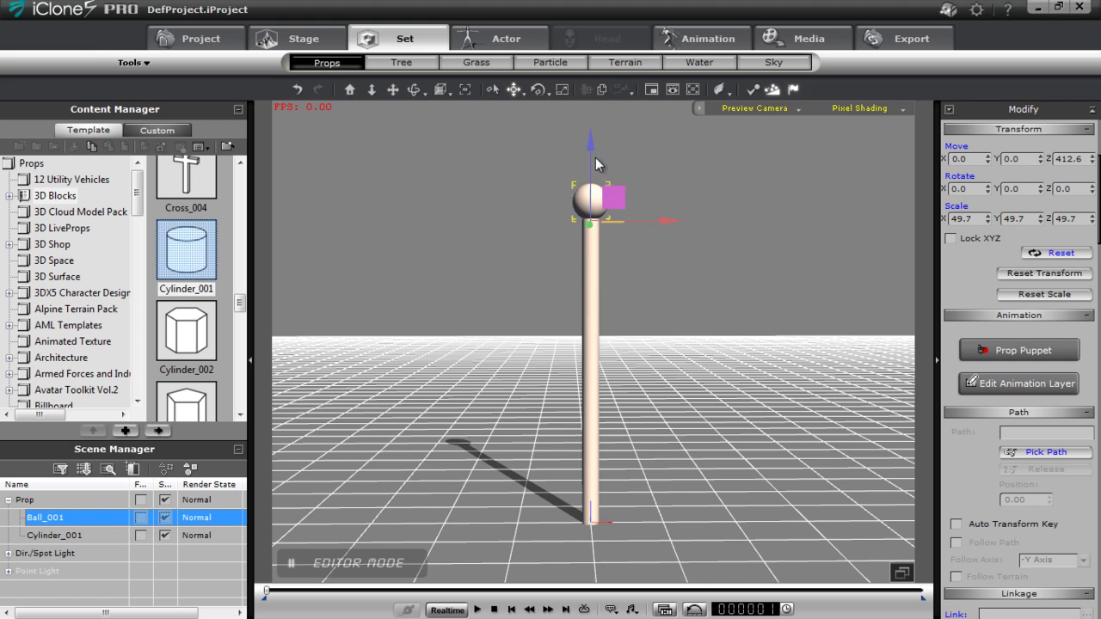
pyautogui.keyDown('ctrl'); pyautogui.moveTo(590, 146); pyautogui.dragTo(618, 481); pyautogui.keyUp('ctrl')
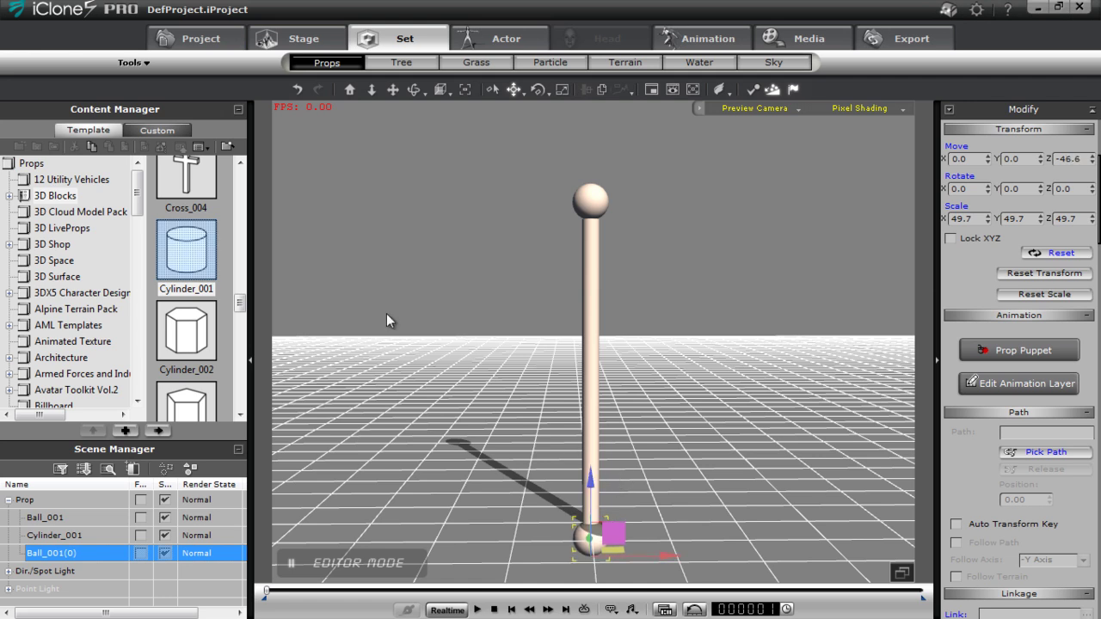
# - Rename the duplicated ball at the rod's base as lowerhinge
pyautogui.click(238, 111)
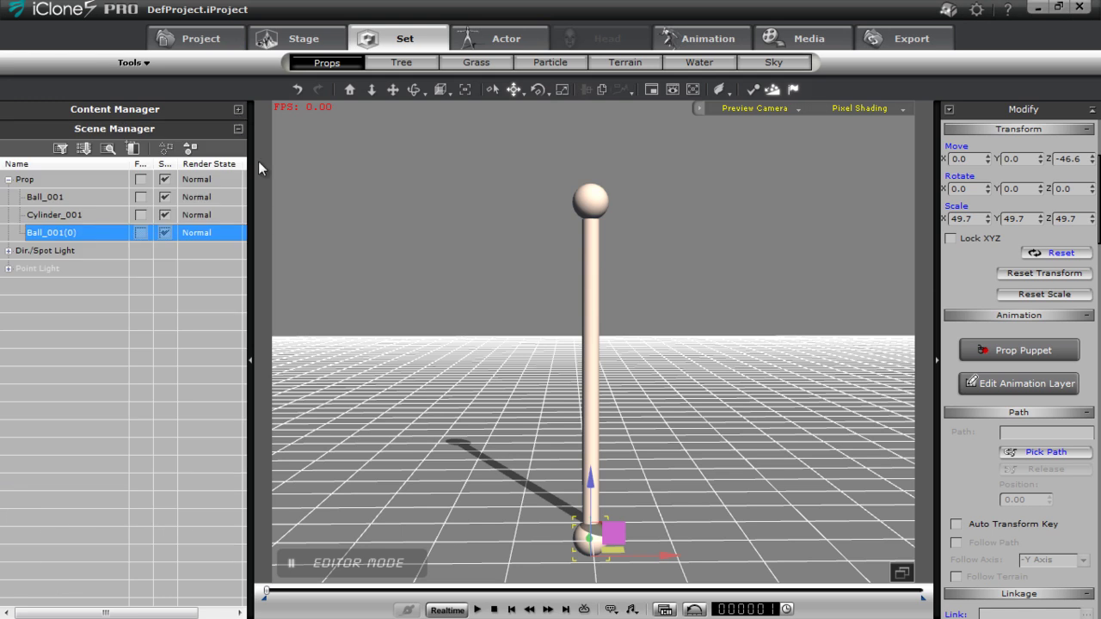
pyautogui.moveTo(631, 465); pyautogui.dragTo(576, 467, button='middle')
pyautogui.moveTo(585, 498); pyautogui.dragTo(599, 418, button='right')
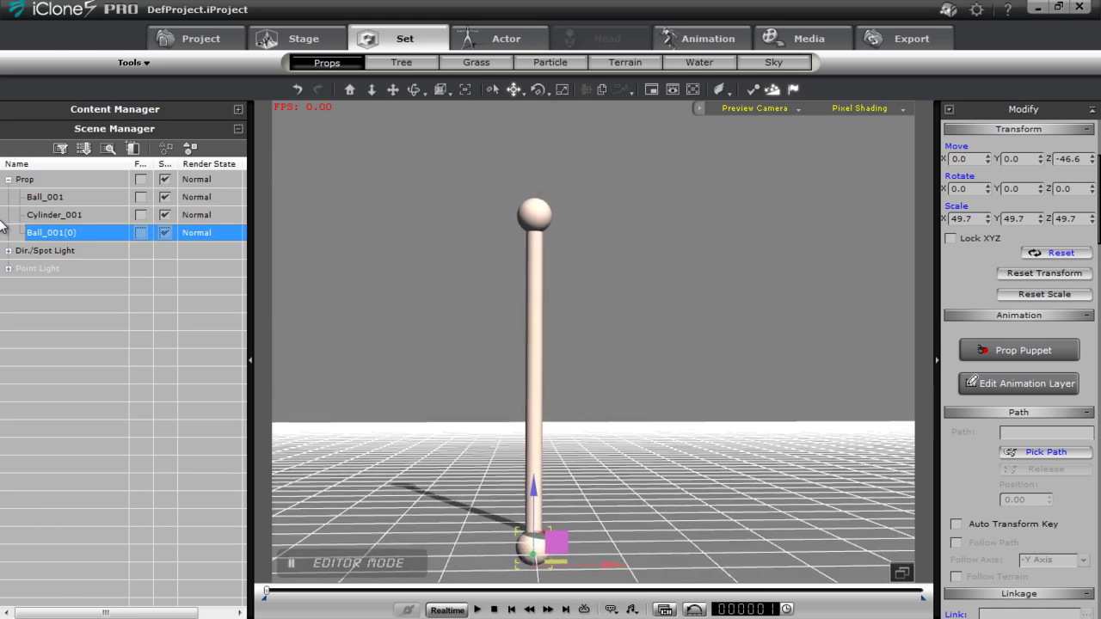
pyautogui.doubleClick(67, 236)
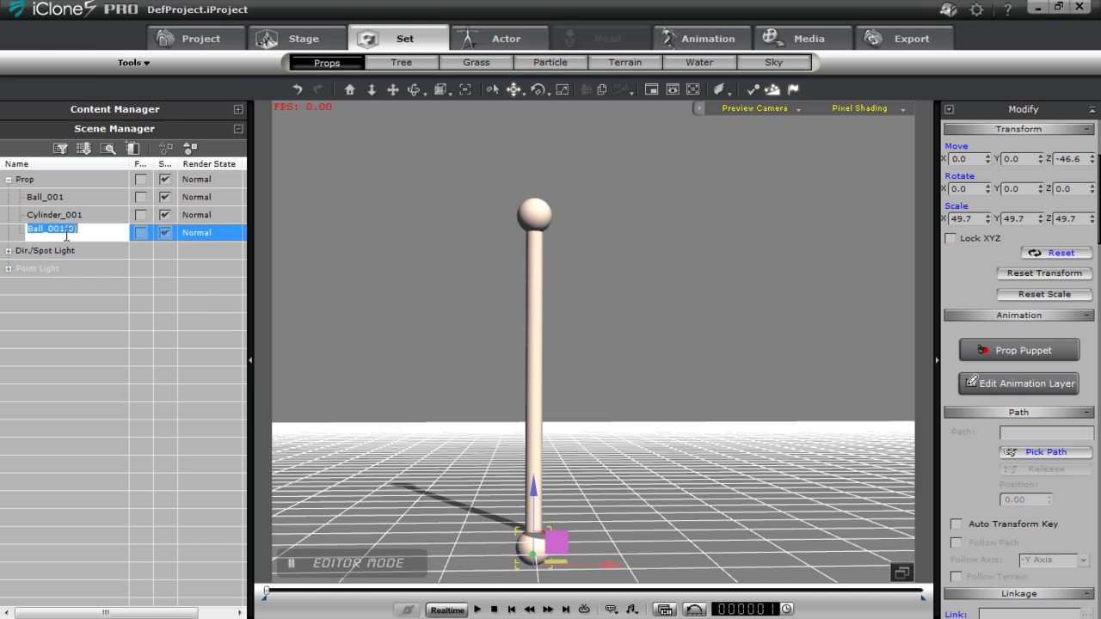
pyautogui.press('BackSpace')
pyautogui.write('lowerhinge')
pyautogui.press('Return')
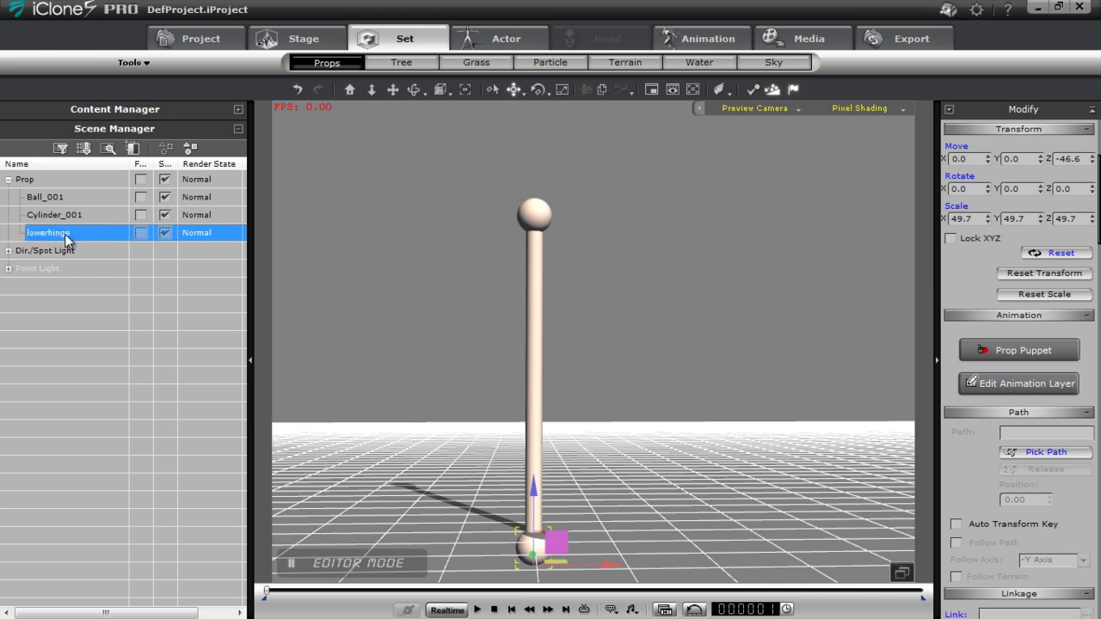
# - Rename the cylinder as body and the ball on top as upperhinge
pyautogui.doubleClick(72, 215)
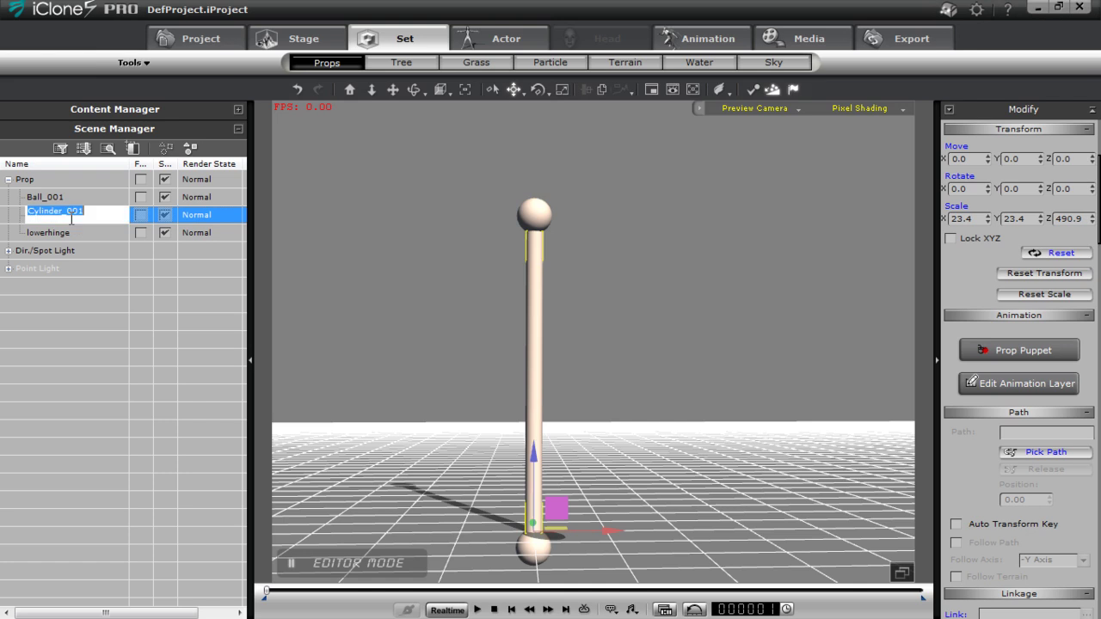
pyautogui.write('body')
pyautogui.press('Return')
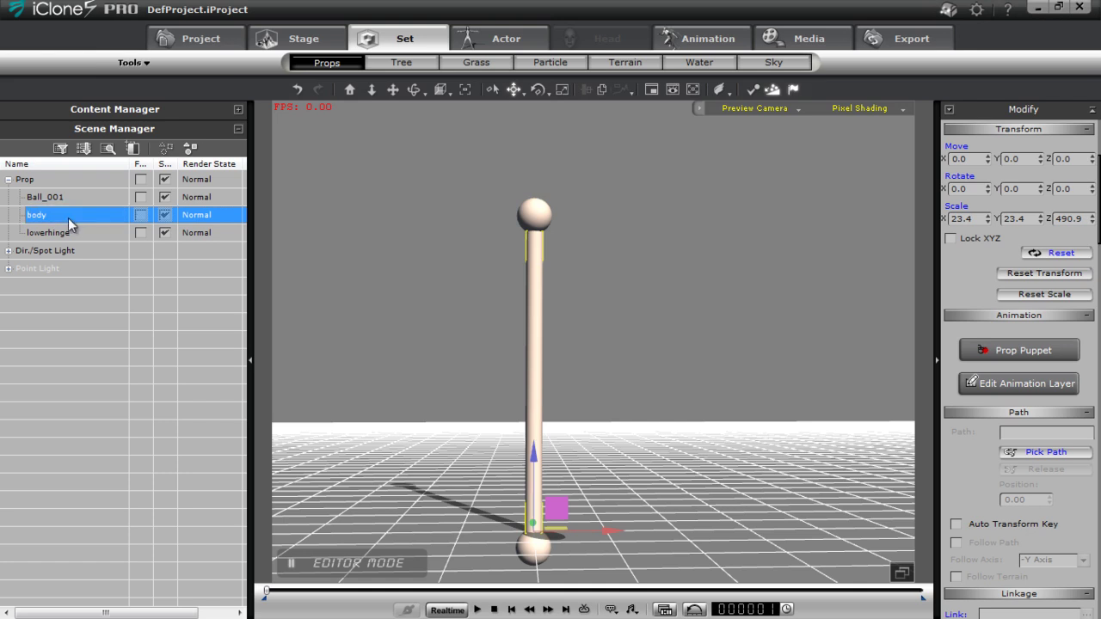
pyautogui.doubleClick(71, 194)
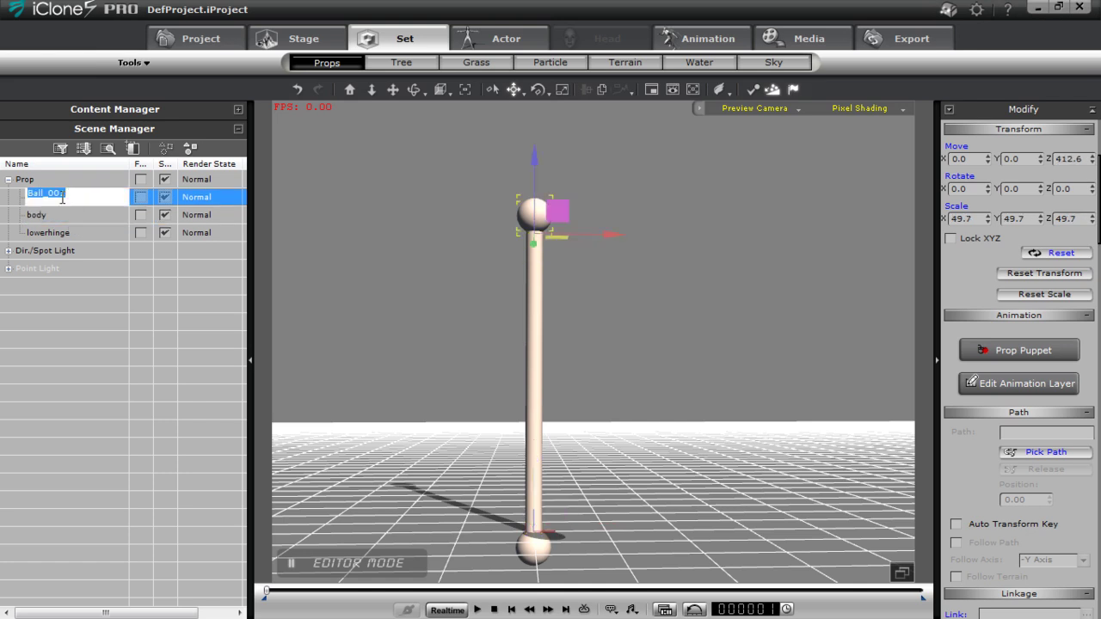
pyautogui.write('upperhinge')
pyautogui.press('Return')
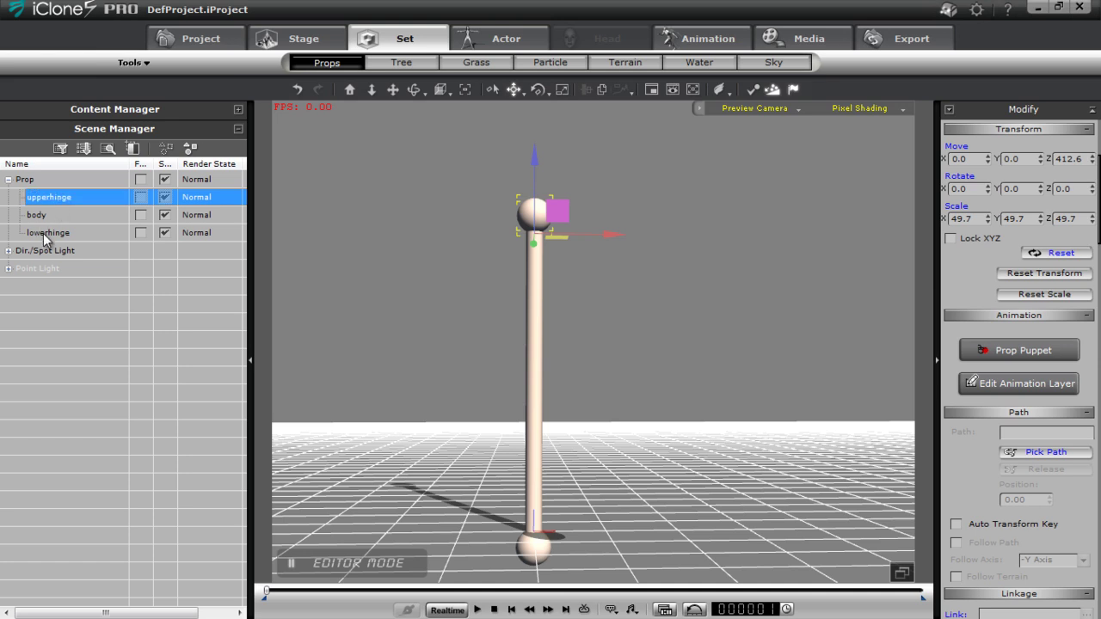
# - Attach lowerhinge to body, and attach body to upperhinge
pyautogui.click(43, 233)
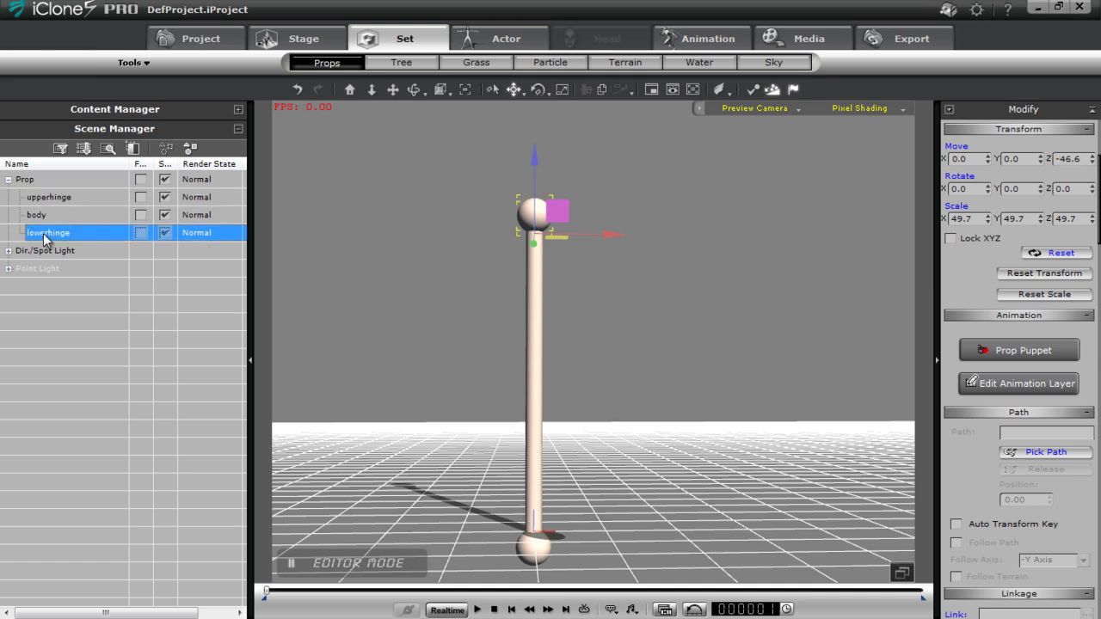
pyautogui.rightClick(530, 551)
pyautogui.click(569, 405)
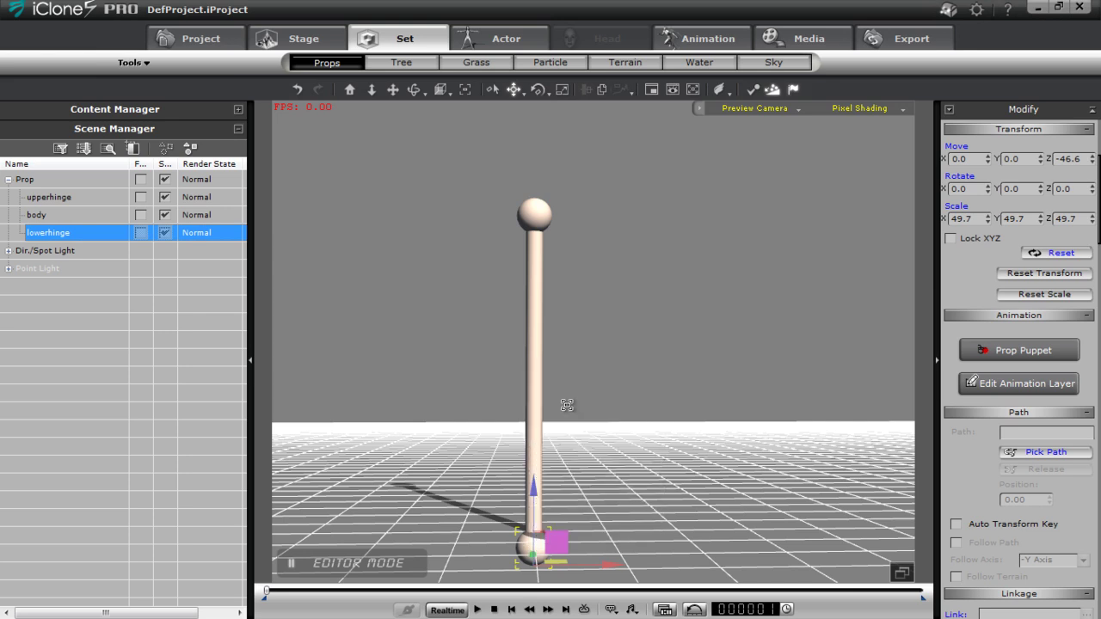
pyautogui.click(55, 216)
pyautogui.rightClick(535, 318)
pyautogui.click(554, 343)
# - Set the pivot of upperhinge to the top centre of the ball
pyautogui.click(57, 200)
pyautogui.click(54, 201)
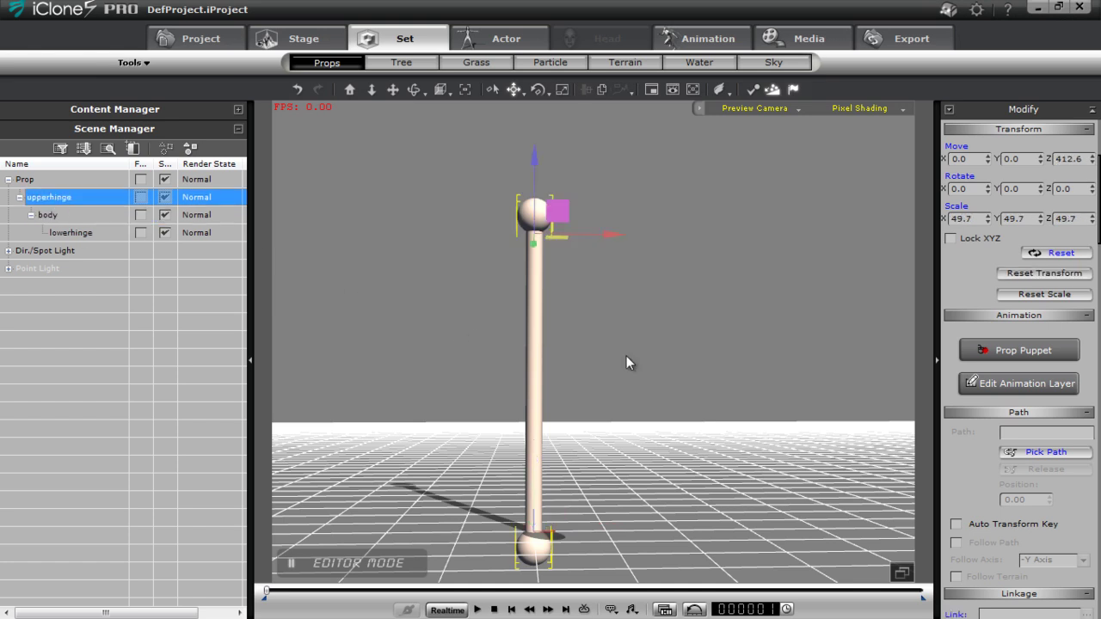
pyautogui.moveTo(680, 317); pyautogui.dragTo(637, 405)
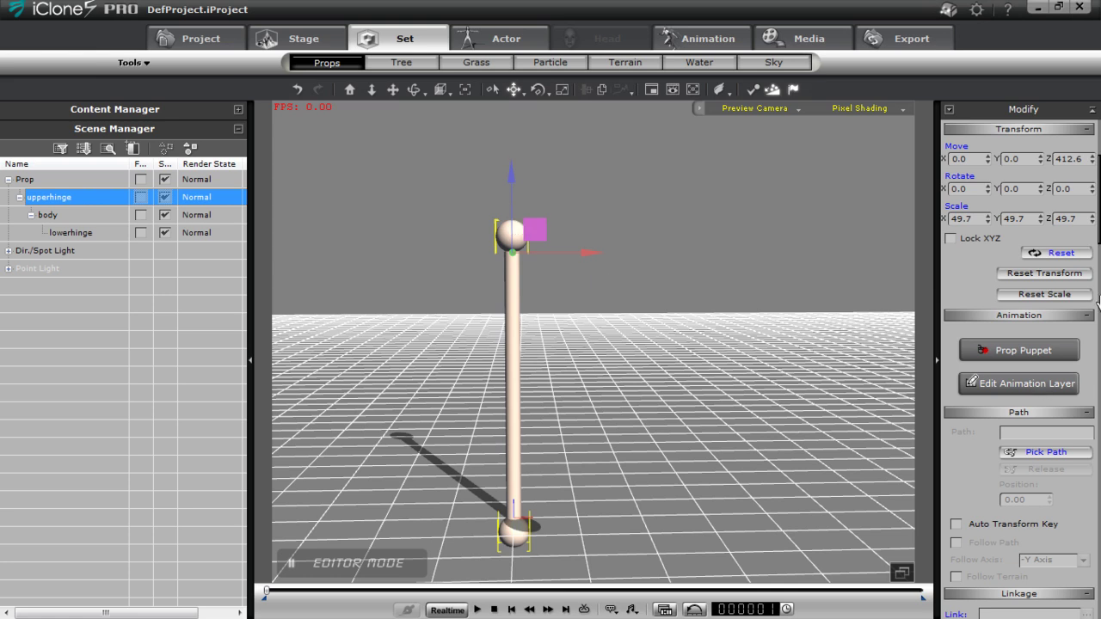
pyautogui.moveTo(1098, 258); pyautogui.dragTo(1099, 191)
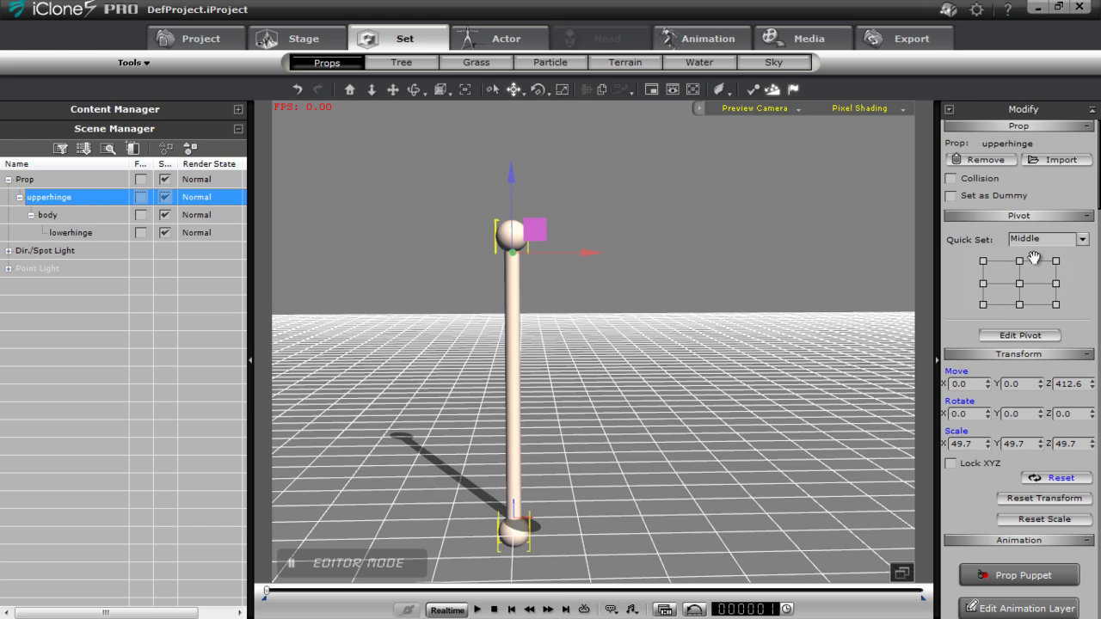
pyautogui.moveTo(689, 338); pyautogui.dragTo(667, 379, button='right')
pyautogui.scroll(3, 654, 344)
pyautogui.moveTo(589, 195); pyautogui.dragTo(660, 337, button='middle')
pyautogui.scroll(5, 660, 338)
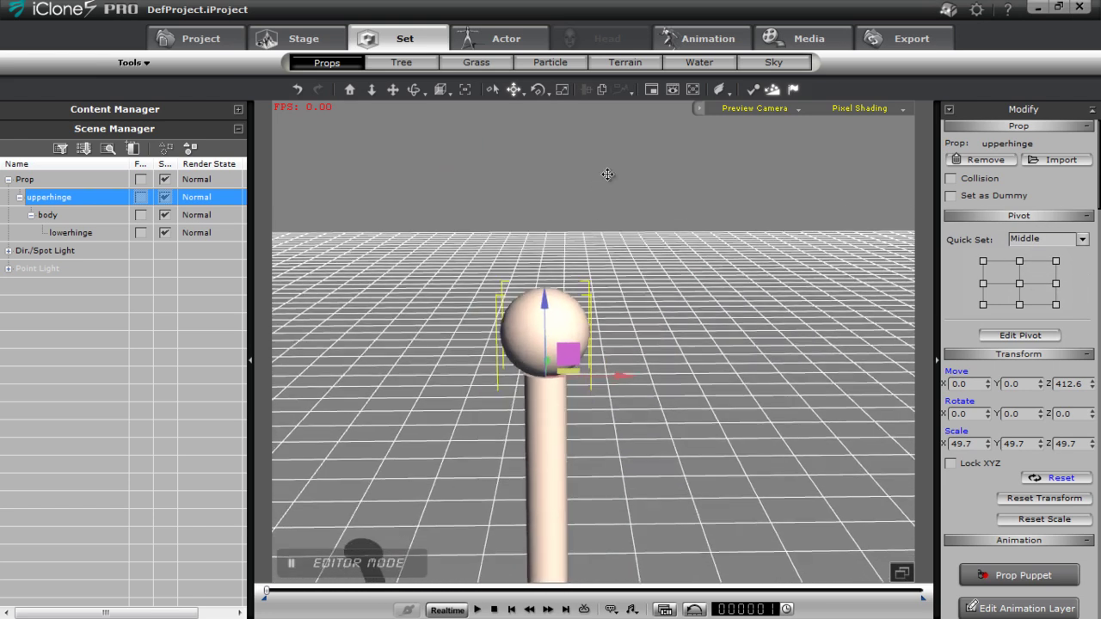
pyautogui.moveTo(639, 353); pyautogui.dragTo(645, 295, button='right')
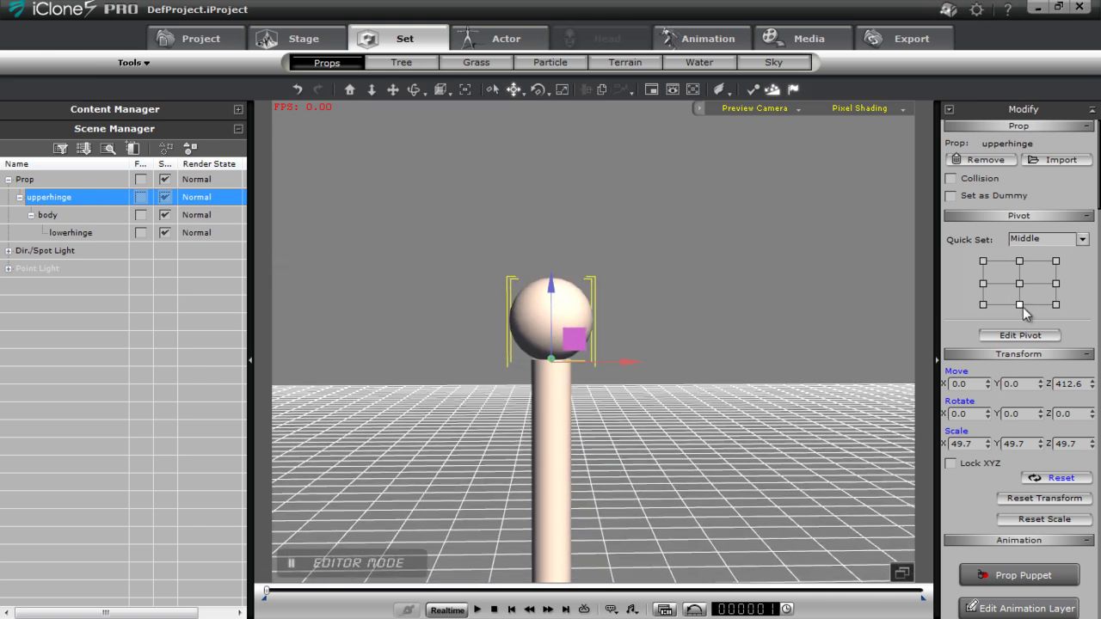
pyautogui.click(1019, 262)
pyautogui.moveTo(542, 296); pyautogui.dragTo(623, 396, button='right')
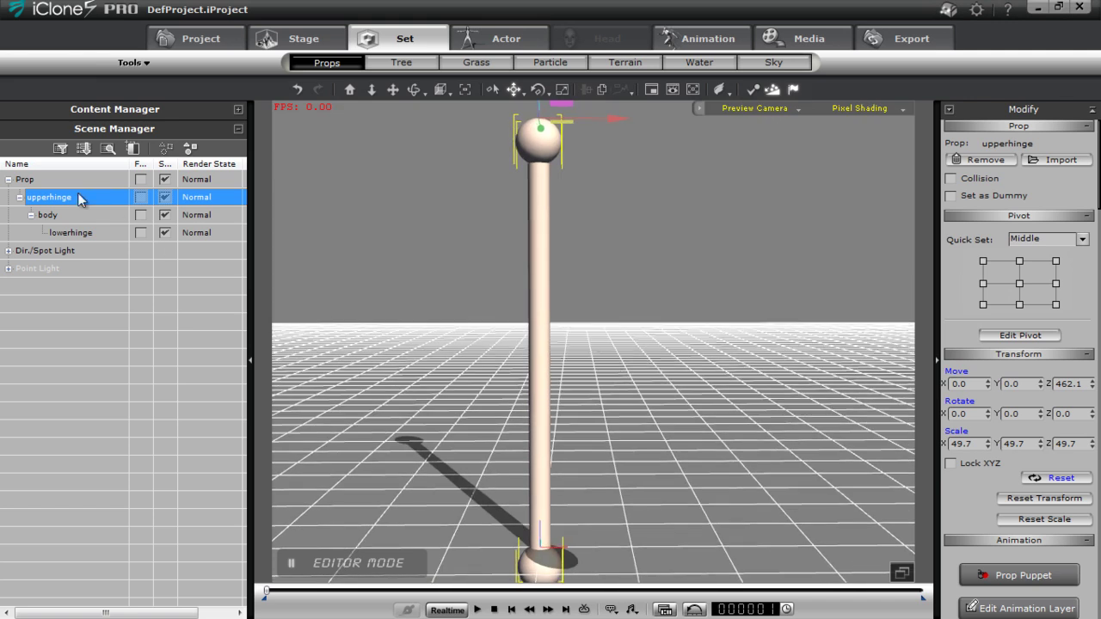
# - Merge upperhinge with its attached body and lowerhinge
pyautogui.moveTo(1098, 197); pyautogui.dragTo(1096, 346)
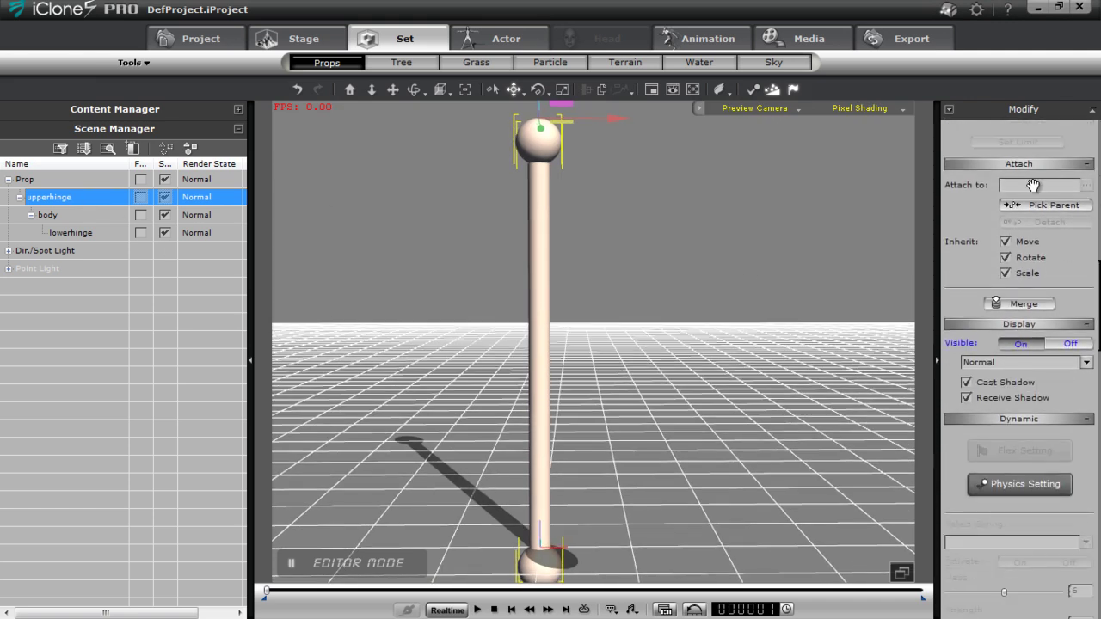
pyautogui.click(1036, 305)
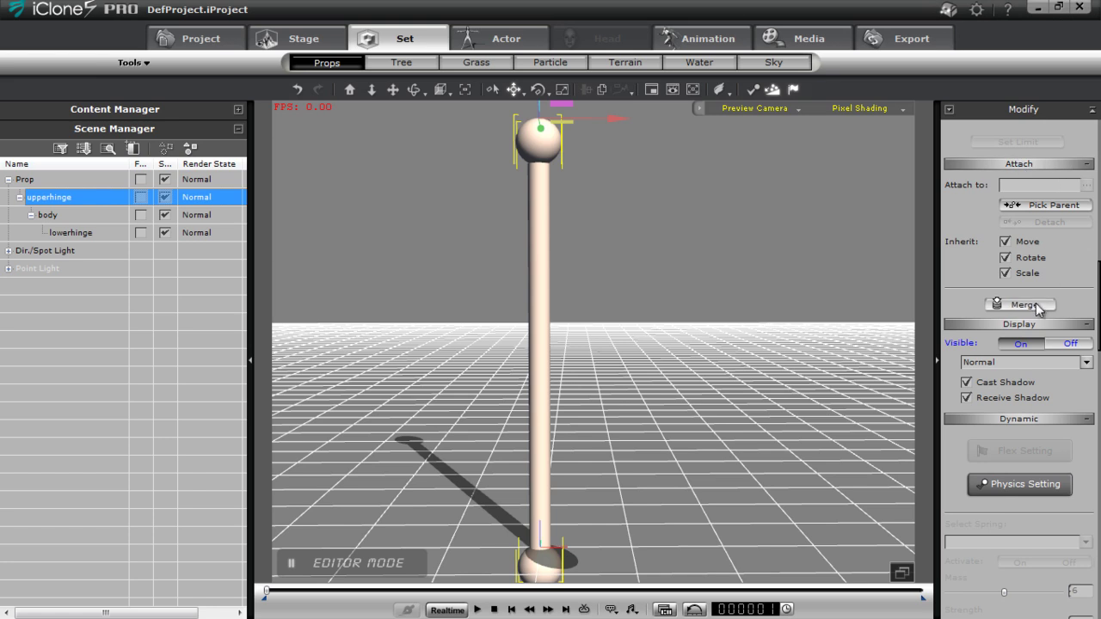
# - Duplicate the merged rod to its right, and stack another copy on top of that duplicate
pyautogui.moveTo(788, 241); pyautogui.dragTo(647, 416, button='middle')
pyautogui.moveTo(600, 188); pyautogui.dragTo(633, 478, button='middle')
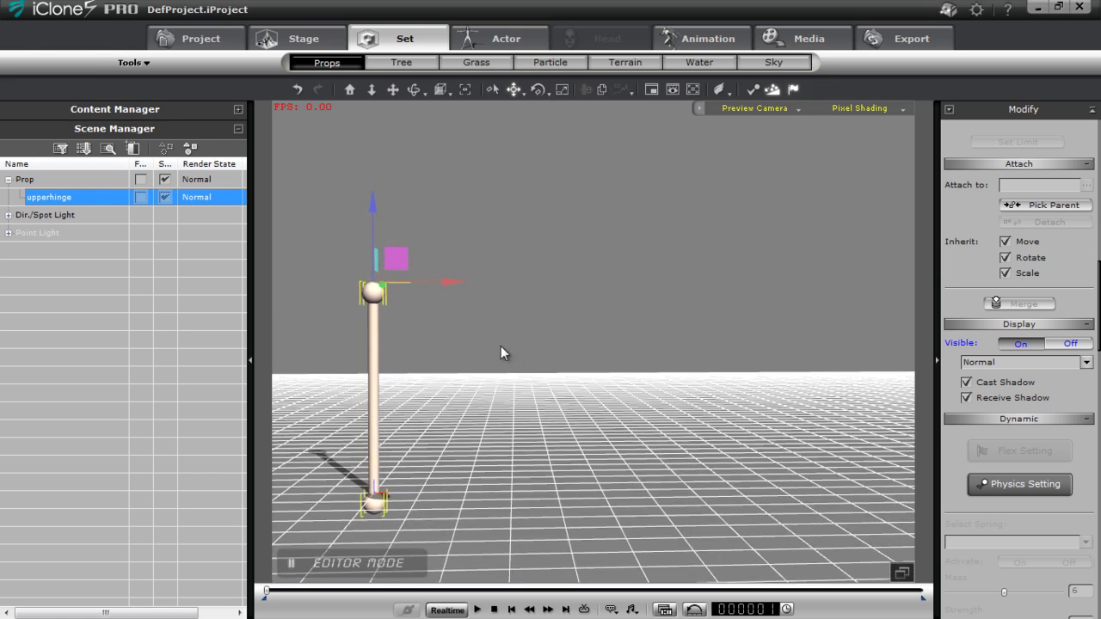
pyautogui.keyDown('ctrl'); pyautogui.moveTo(452, 284); pyautogui.dragTo(738, 334); pyautogui.keyUp('ctrl')
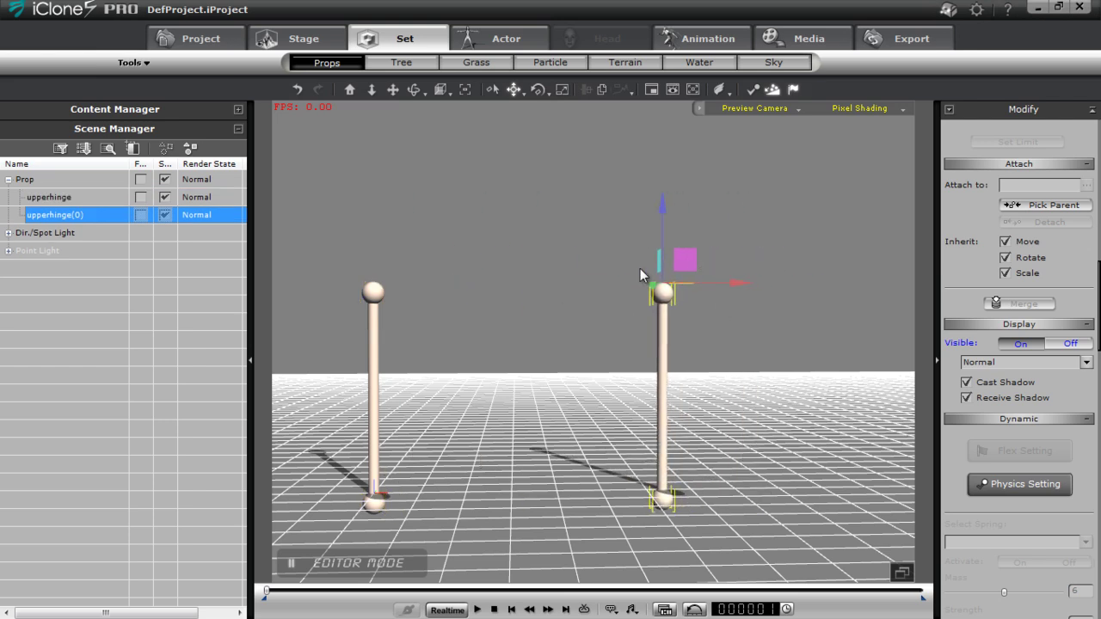
pyautogui.scroll(-2, 505, 210)
pyautogui.keyDown('alt'); pyautogui.moveTo(551, 356); pyautogui.dragTo(551, 425); pyautogui.keyUp('alt')
pyautogui.keyDown('ctrl'); pyautogui.moveTo(662, 291); pyautogui.dragTo(663, 94); pyautogui.keyUp('ctrl')
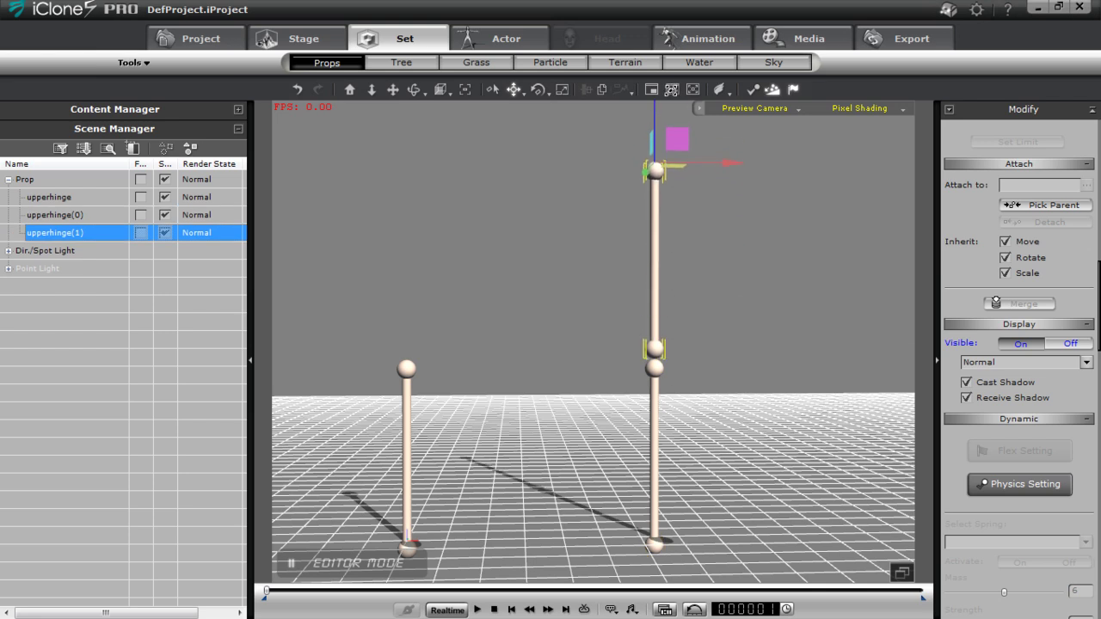
# - Copy the rod three more times to complete two parallel columns of three stacked rods
pyautogui.keyDown('ctrl'); pyautogui.moveTo(731, 162); pyautogui.dragTo(490, 207); pyautogui.keyUp('ctrl')
pyautogui.keyDown('alt'); pyautogui.moveTo(568, 209); pyautogui.dragTo(571, 216); pyautogui.keyUp('alt')
pyautogui.moveTo(571, 217); pyautogui.dragTo(462, 271, button='middle')
pyautogui.keyDown('ctrl'); pyautogui.moveTo(430, 269); pyautogui.dragTo(429, 85); pyautogui.keyUp('ctrl')
pyautogui.keyDown('ctrl'); pyautogui.moveTo(502, 159); pyautogui.dragTo(730, 198); pyautogui.keyUp('ctrl')
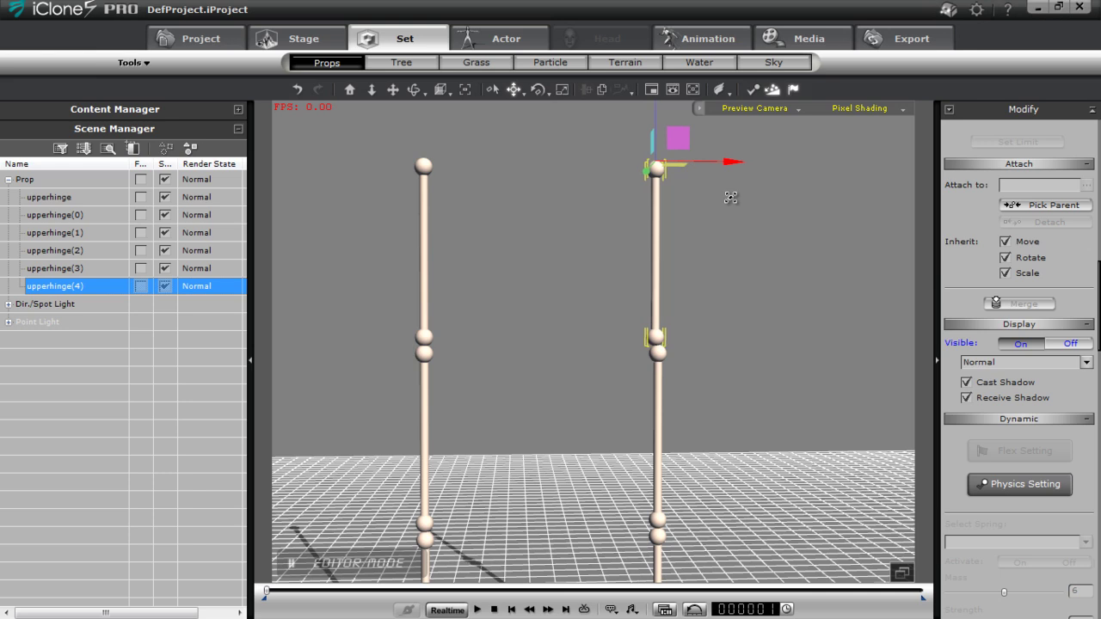
# - Set the Y rotation of the right column's top rod to 315
pyautogui.moveTo(1098, 344); pyautogui.dragTo(1099, 221)
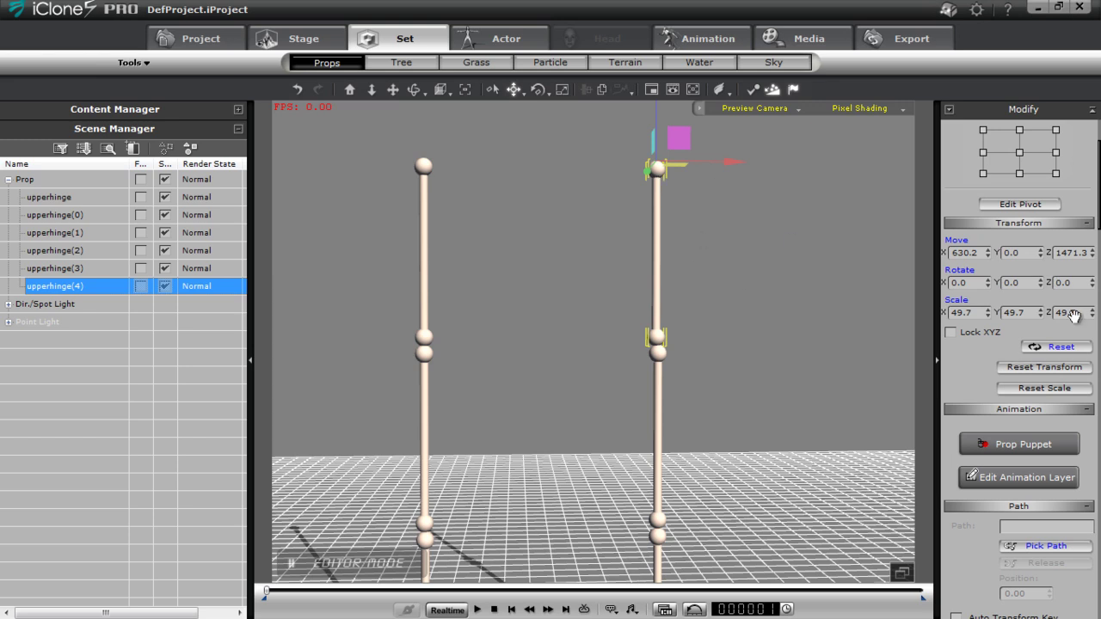
pyautogui.click(1011, 282)
pyautogui.write('315')
pyautogui.press('Return')
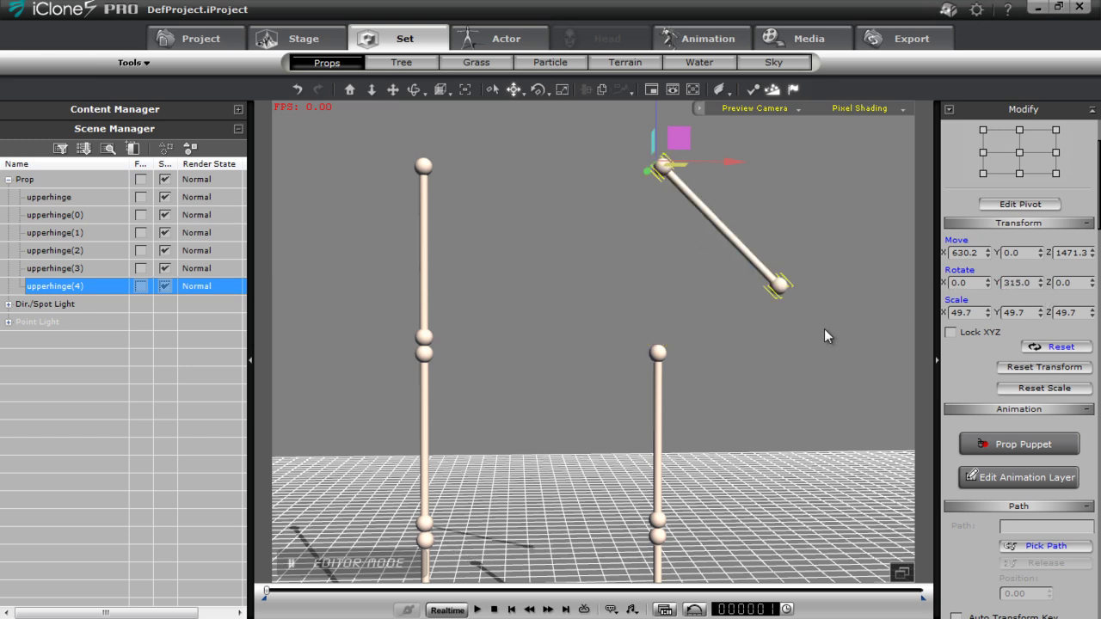
# - Set the Y rotation of the left column's top rod to 45
pyautogui.click(423, 192)
pyautogui.click(1014, 282)
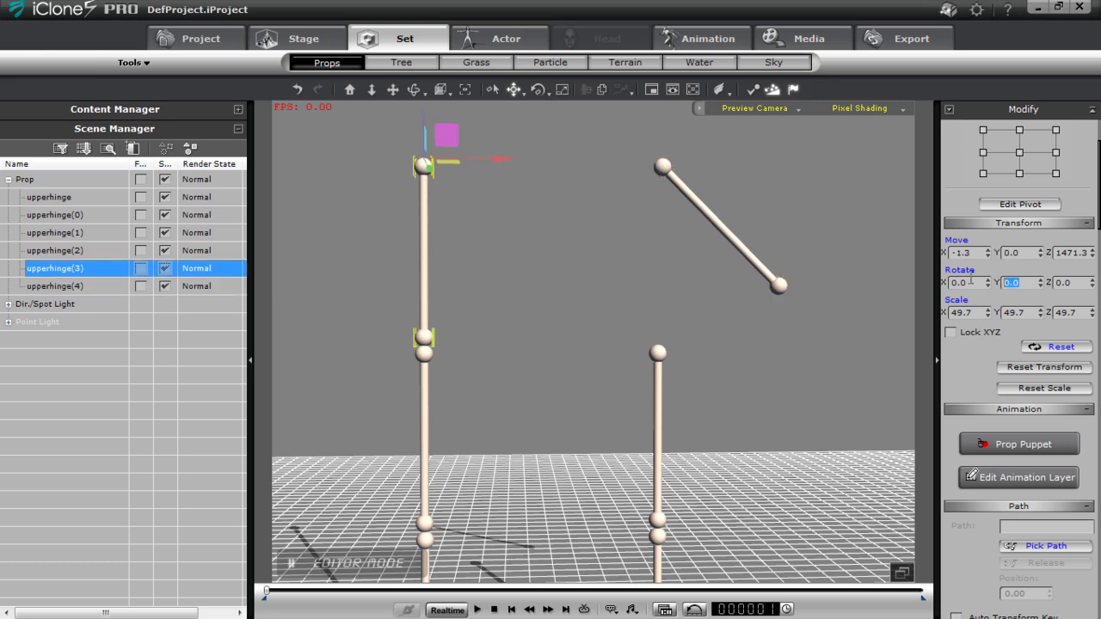
pyautogui.write('45')
pyautogui.press('Return')
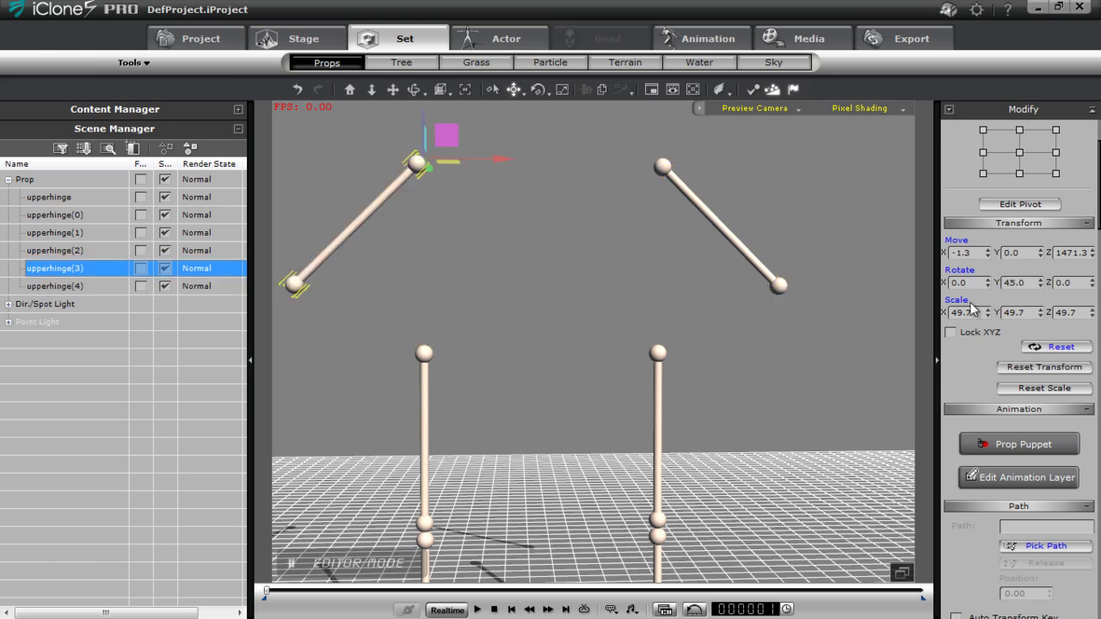
# - Move the left slanted rod to about X 350 and Z 1327, seating its lower ball on the left column
pyautogui.moveTo(502, 170); pyautogui.dragTo(623, 178)
pyautogui.scroll(-1, 548, 279)
pyautogui.moveTo(548, 279); pyautogui.dragTo(585, 403, button='middle')
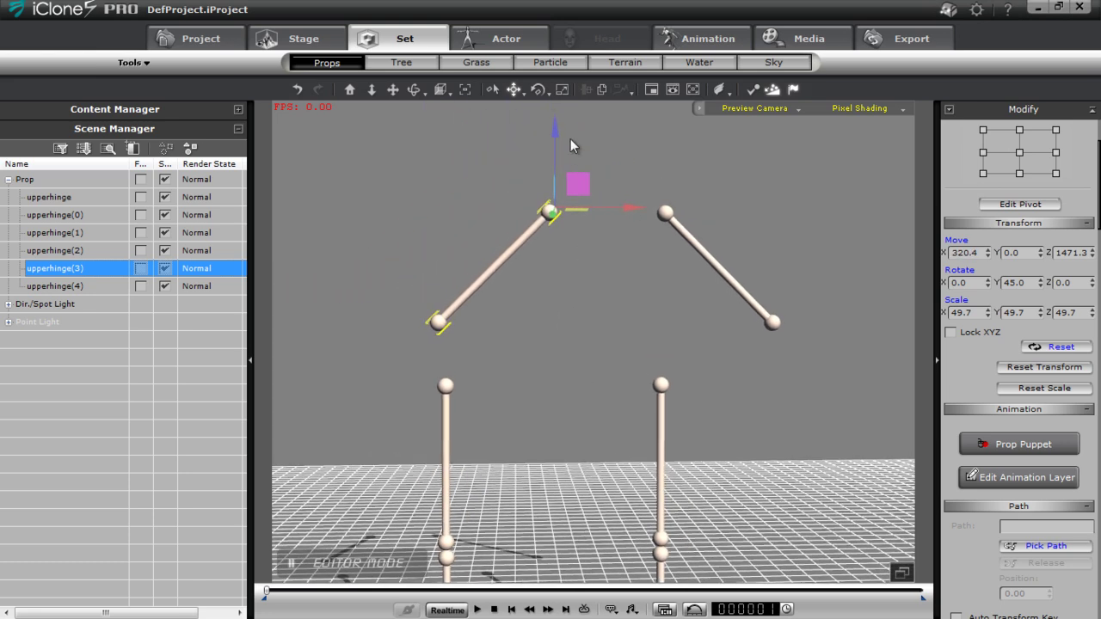
pyautogui.moveTo(556, 129); pyautogui.dragTo(559, 179)
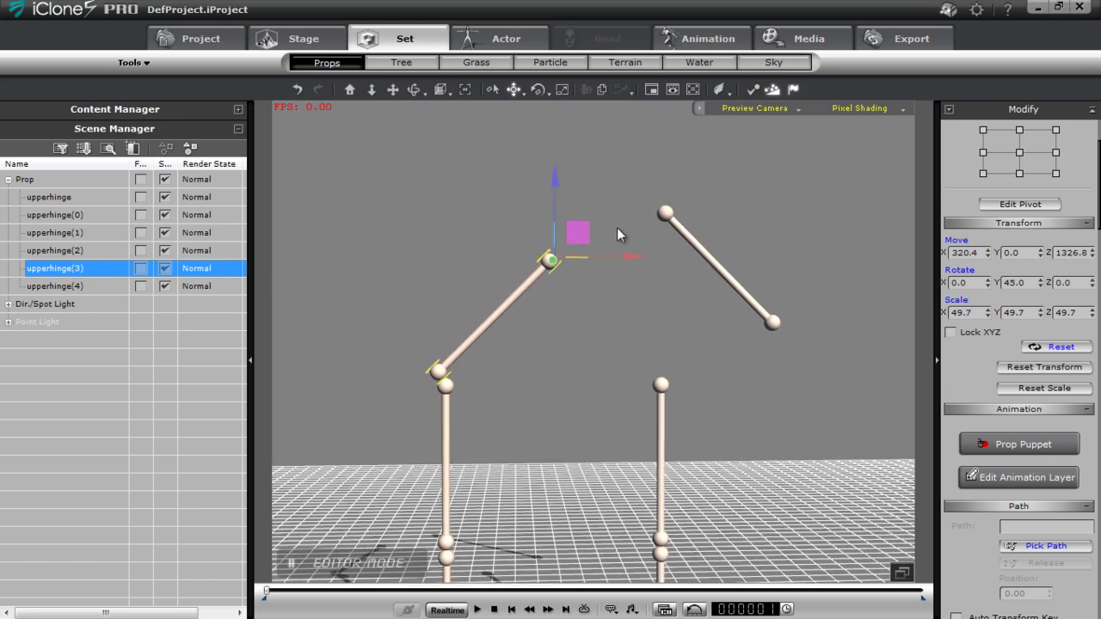
pyautogui.moveTo(638, 258); pyautogui.dragTo(645, 257)
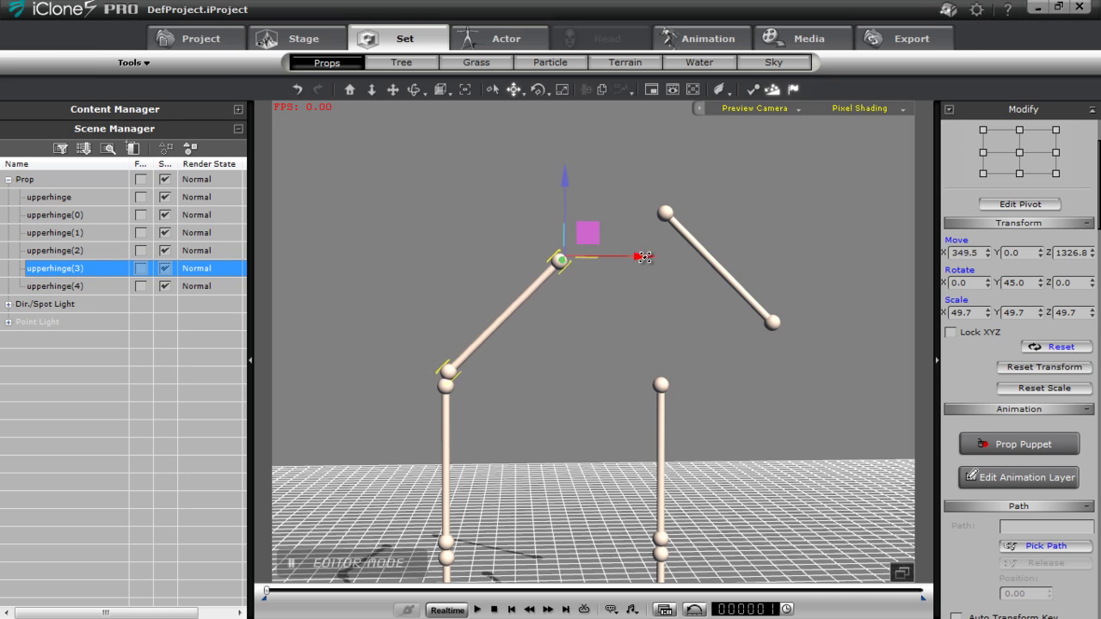
# - Move the right slanted rod to about X 281 and Z 1329, seating its lower ball on the right column
pyautogui.click(712, 261)
pyautogui.moveTo(681, 181); pyautogui.dragTo(565, 229)
pyautogui.scroll(-1, 575, 328)
pyautogui.moveTo(608, 524); pyautogui.dragTo(612, 374, button='middle')
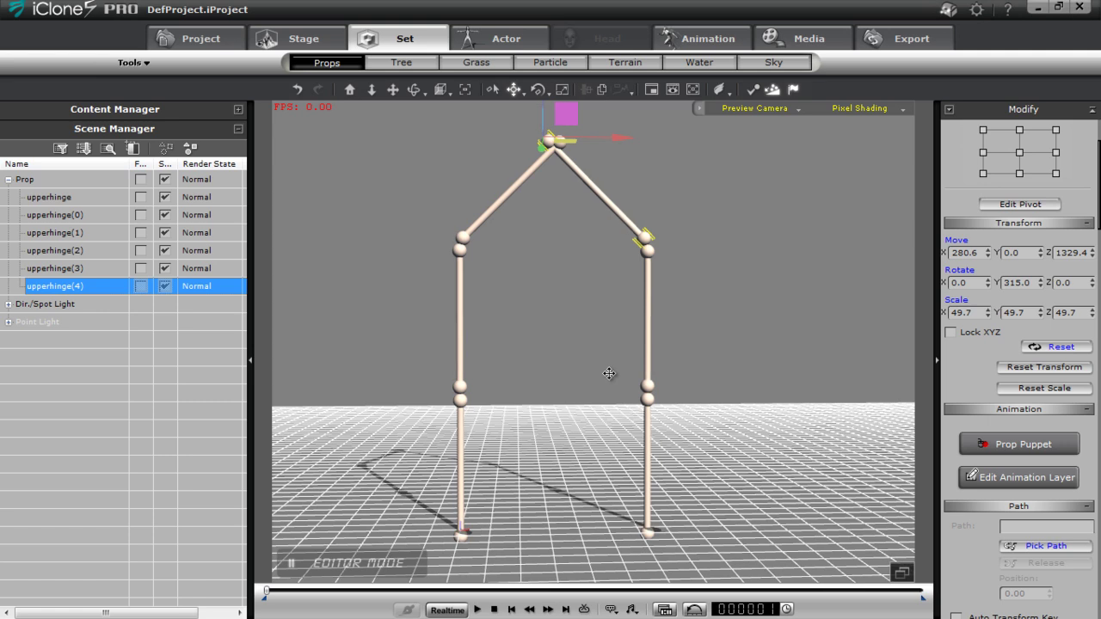
# - Shift all three right-hand rods outward together so the two top balls of the peak sit side by side
pyautogui.keyDown('ctrl'); pyautogui.click(651, 438); pyautogui.keyUp('ctrl')
pyautogui.keyDown('ctrl'); pyautogui.click(653, 290); pyautogui.keyUp('ctrl')
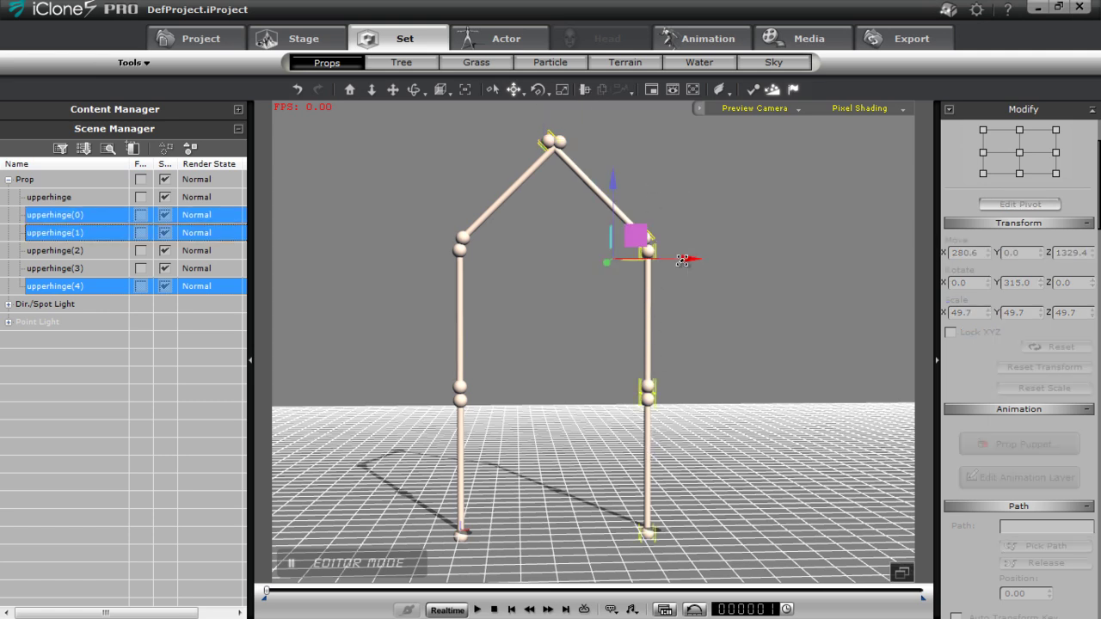
pyautogui.moveTo(686, 261); pyautogui.dragTo(708, 267)
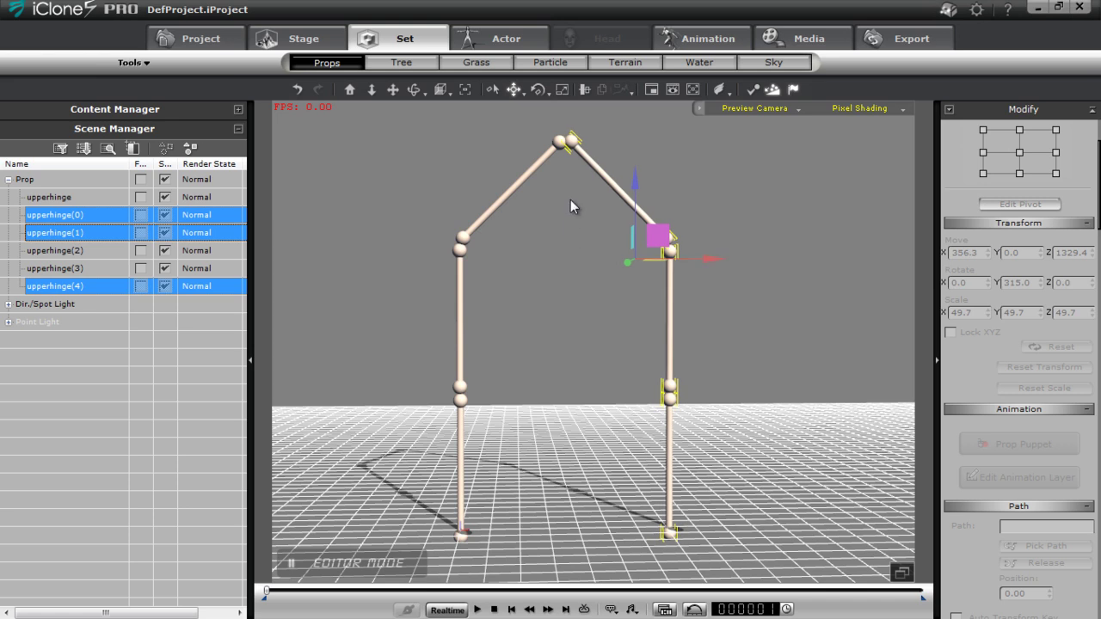
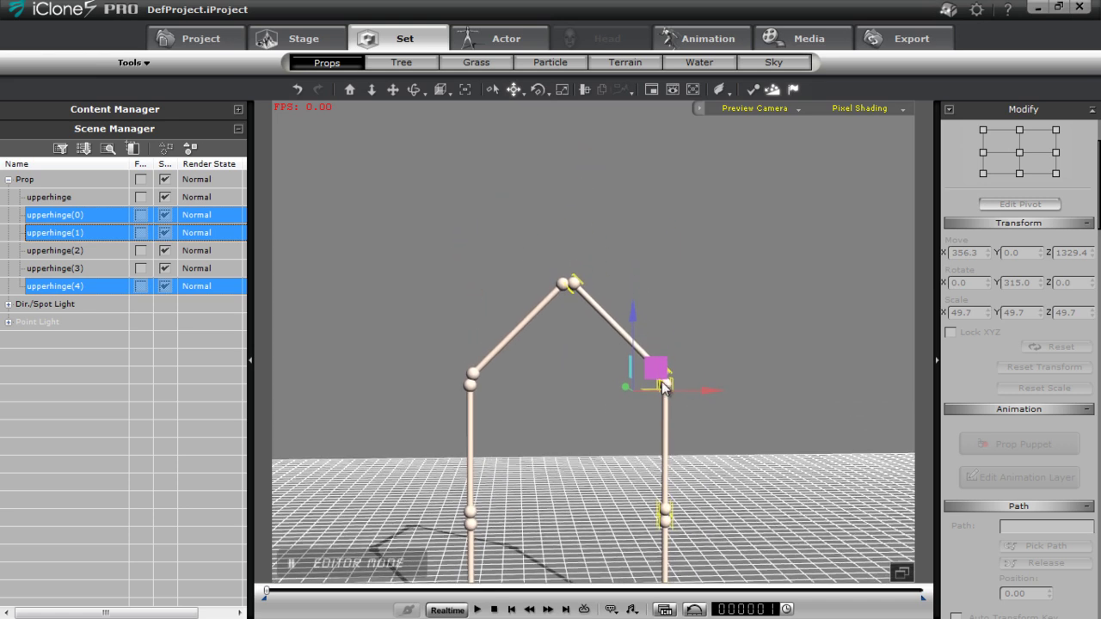
# - Duplicate the right slanted rod above the frame and set the copy's Y rotation to 0
pyautogui.click(617, 334)
pyautogui.keyDown('ctrl'); pyautogui.moveTo(597, 260); pyautogui.dragTo(507, 129); pyautogui.keyUp('ctrl')
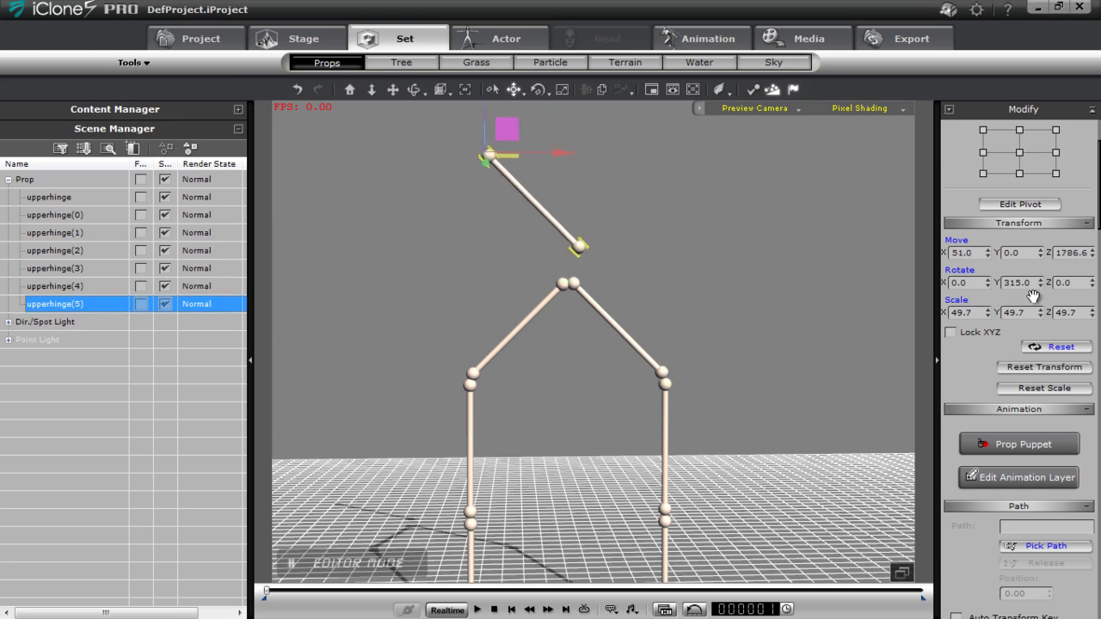
pyautogui.moveTo(1026, 285); pyautogui.dragTo(910, 314)
pyautogui.write('0')
pyautogui.press('Return')
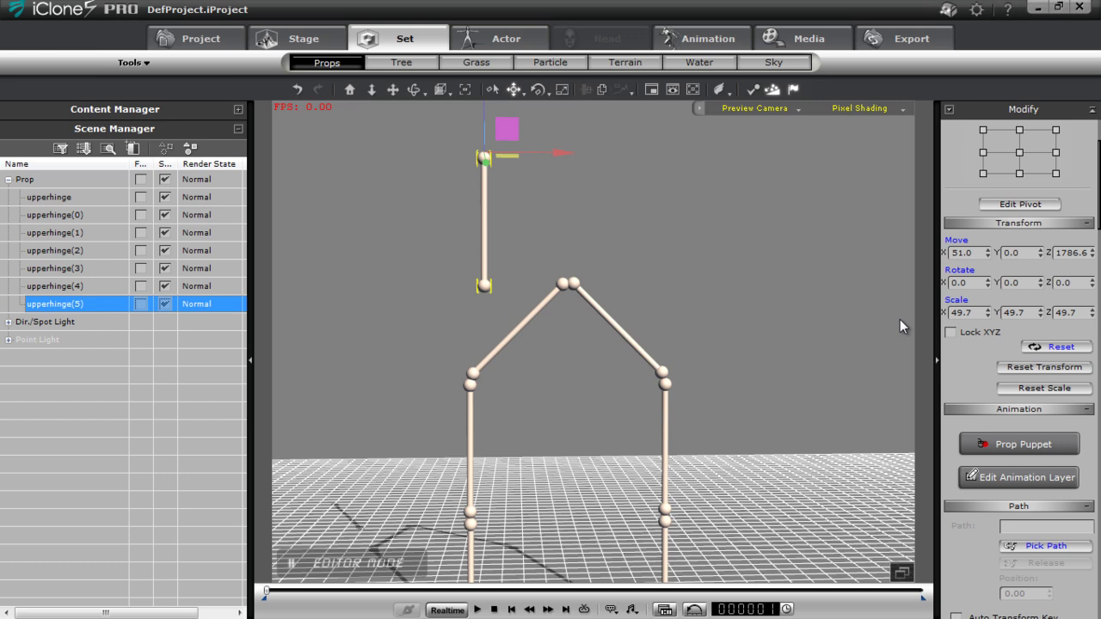
# - Centre the new upright rod on the peak at about X 353 and Z 1831, resting on the two top balls
pyautogui.moveTo(564, 151); pyautogui.dragTo(645, 160)
pyautogui.moveTo(617, 177); pyautogui.dragTo(616, 262, button='middle')
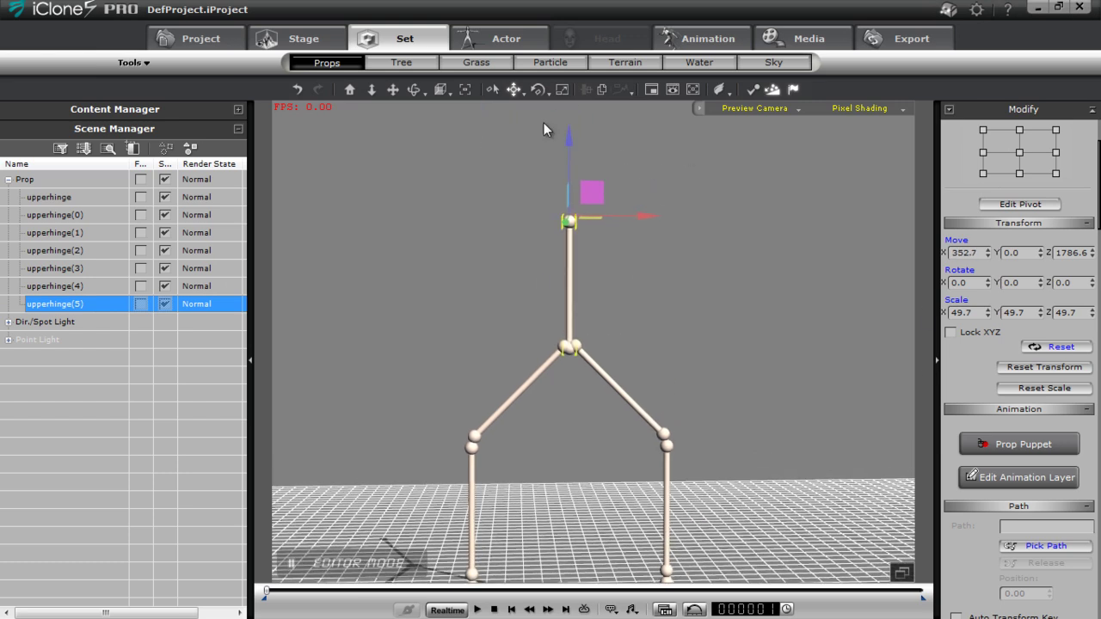
pyautogui.moveTo(569, 135); pyautogui.dragTo(573, 124)
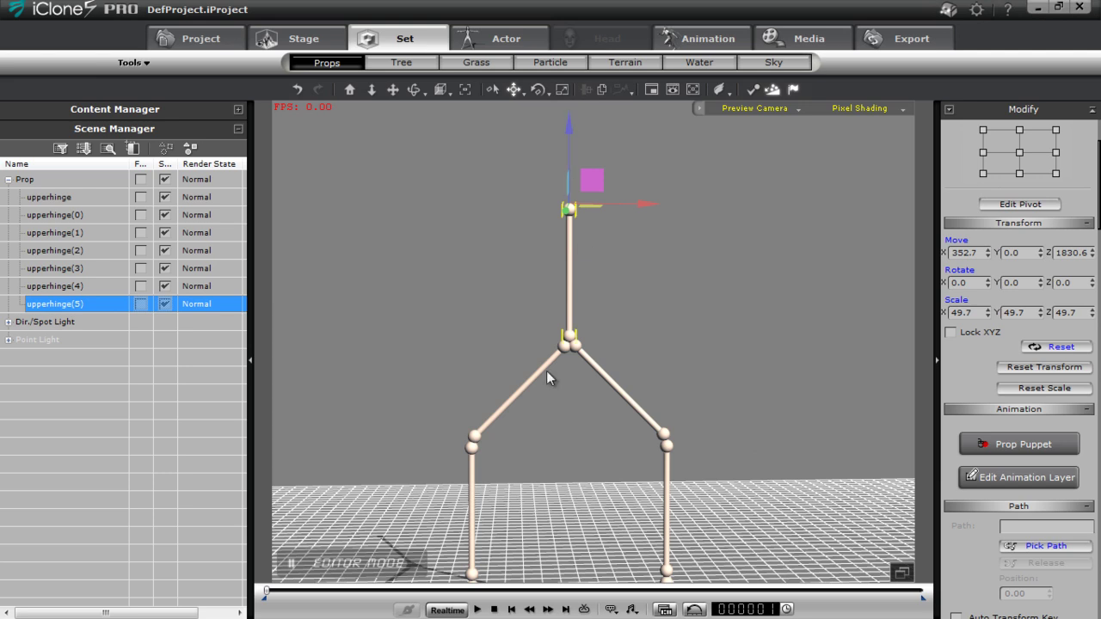
# - Rename the left side's bottom rod as lowerL and its middle rod as midL
pyautogui.moveTo(560, 407); pyautogui.dragTo(588, 437, button='middle')
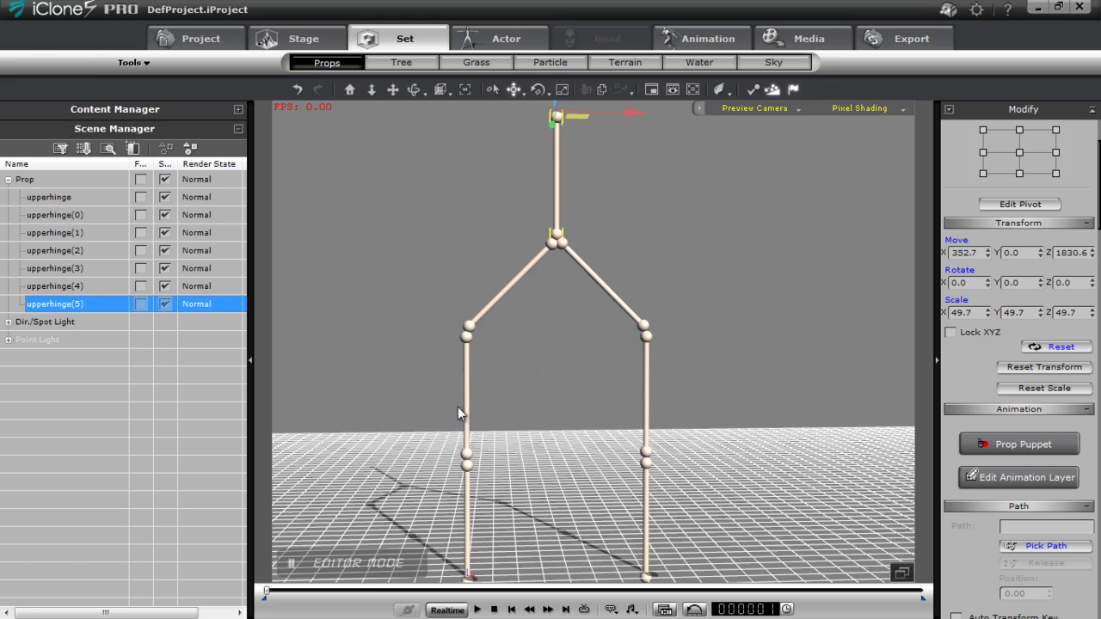
pyautogui.click(467, 481)
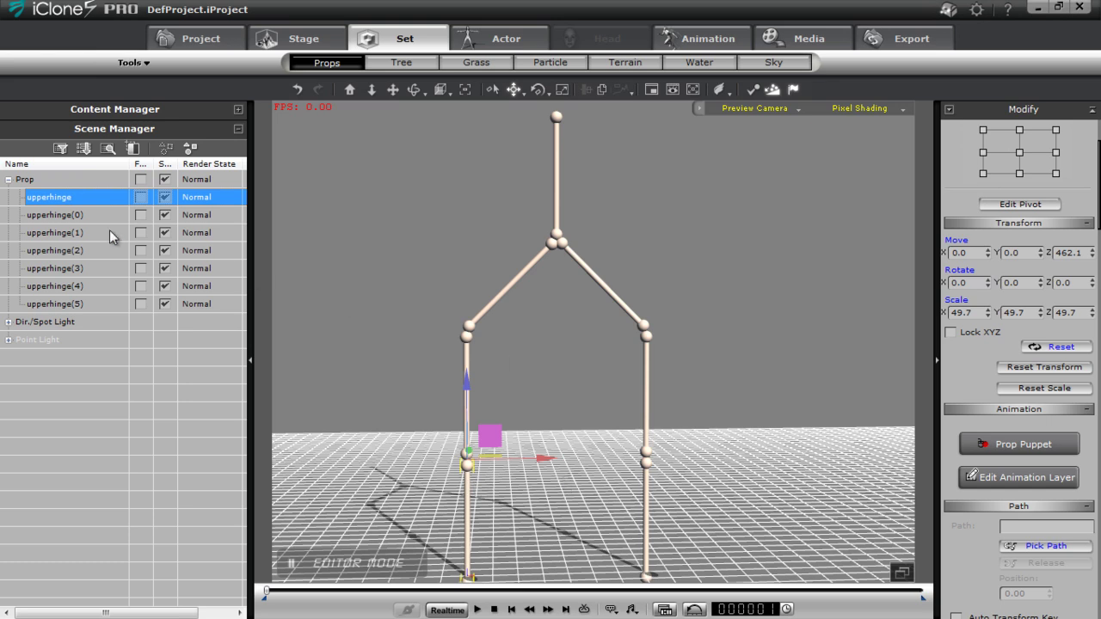
pyautogui.doubleClick(69, 198)
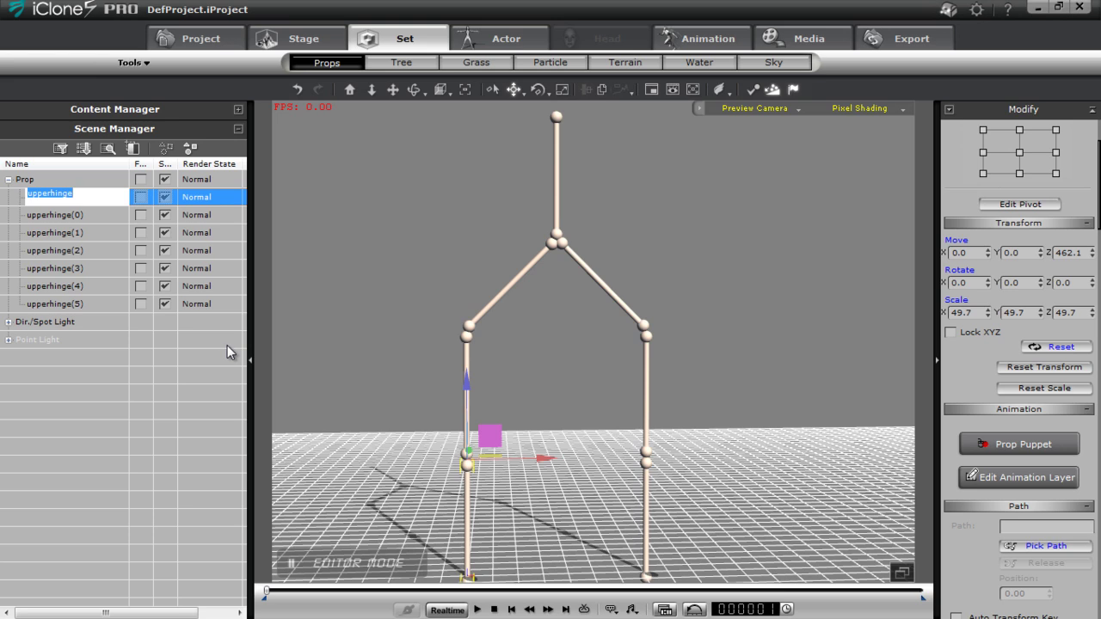
pyautogui.write('LoerL')
pyautogui.press('Return')
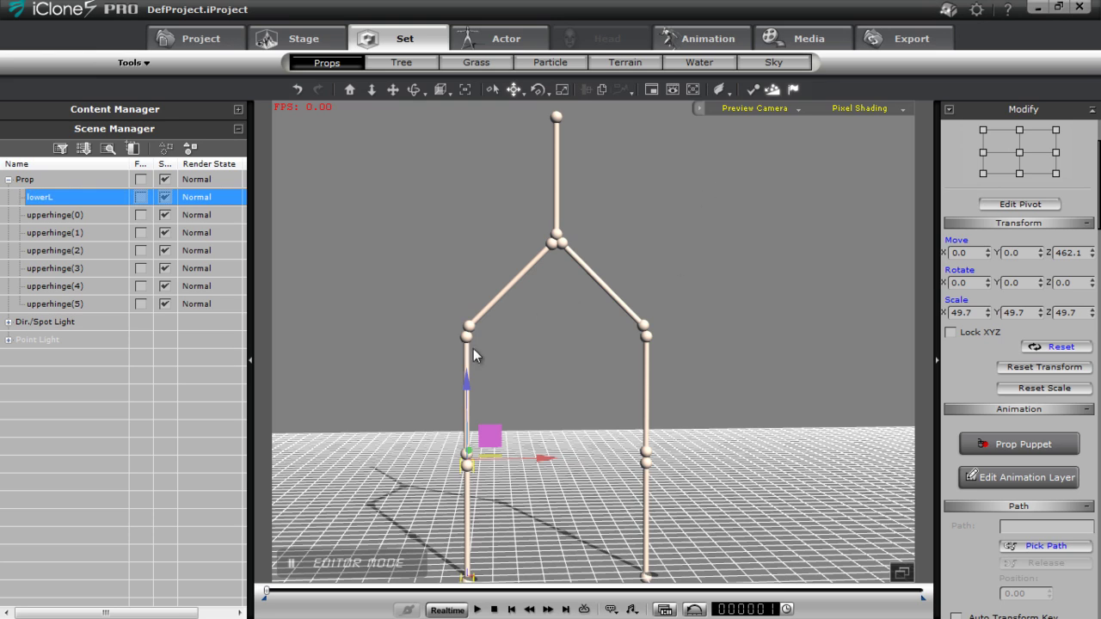
pyautogui.click(470, 344)
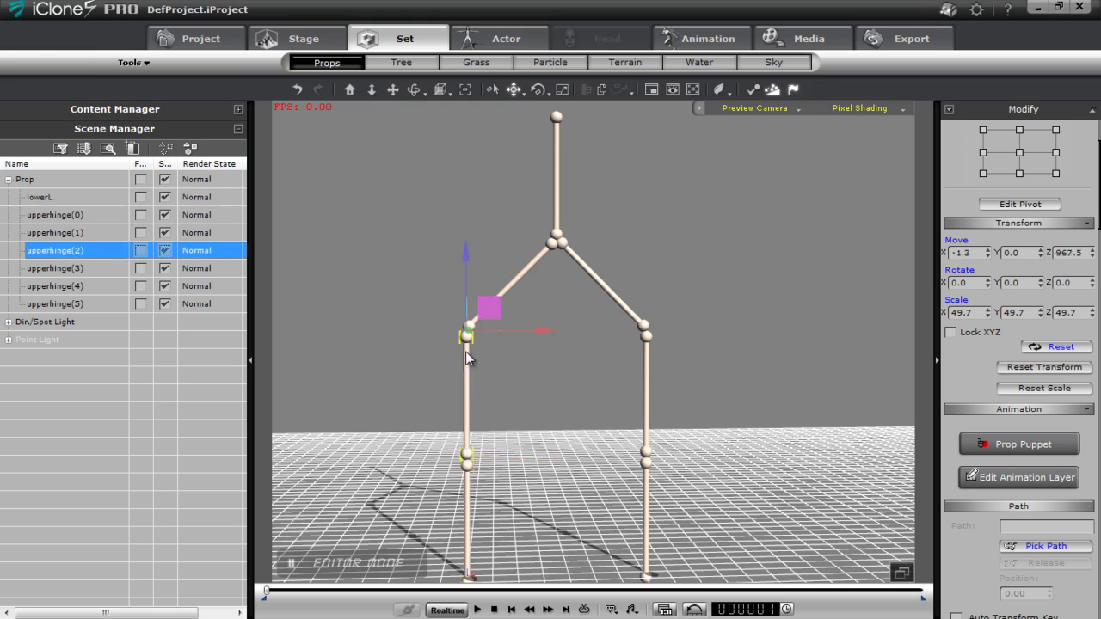
pyautogui.doubleClick(69, 251)
pyautogui.write('midL')
pyautogui.press('Return')
# - Rename the left slanted rod as upperL
pyautogui.click(520, 275)
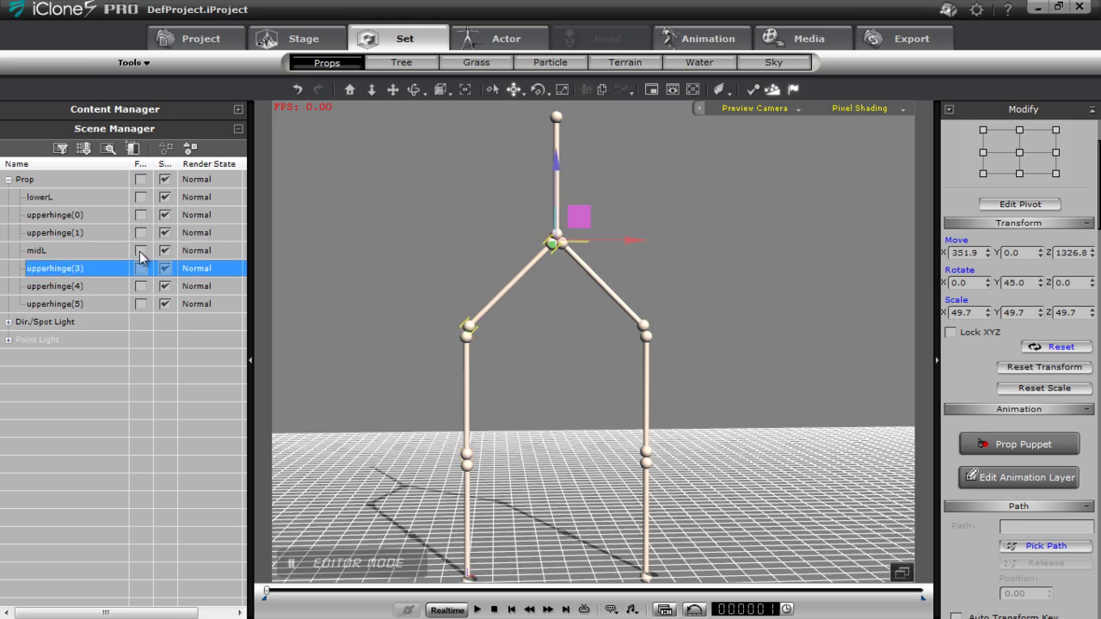
pyautogui.doubleClick(82, 268)
pyautogui.write('upperL')
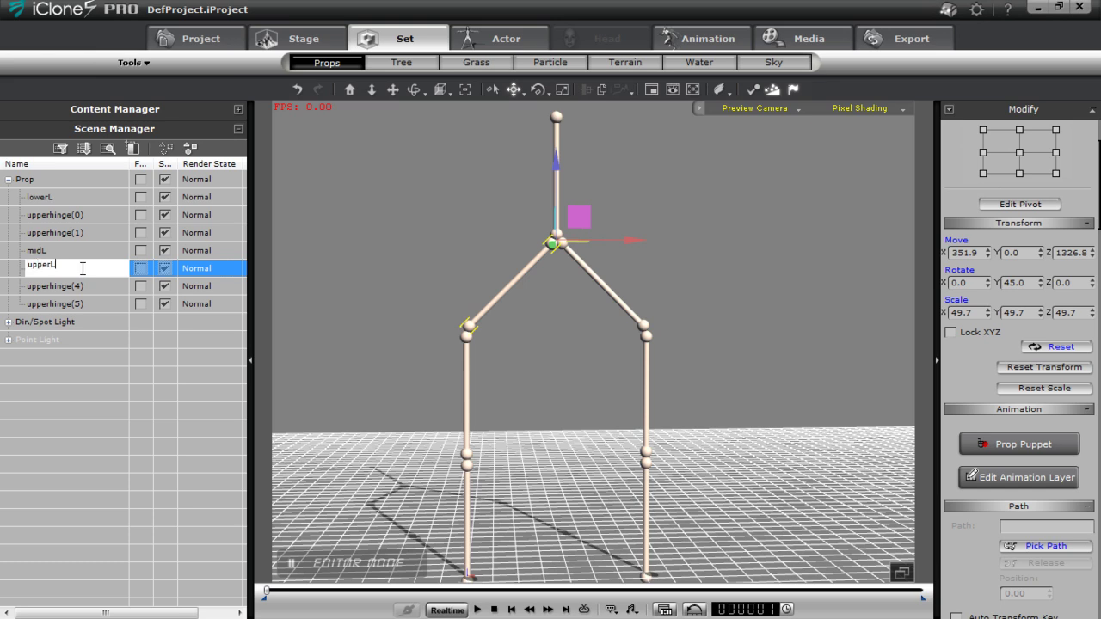
pyautogui.press('Return')
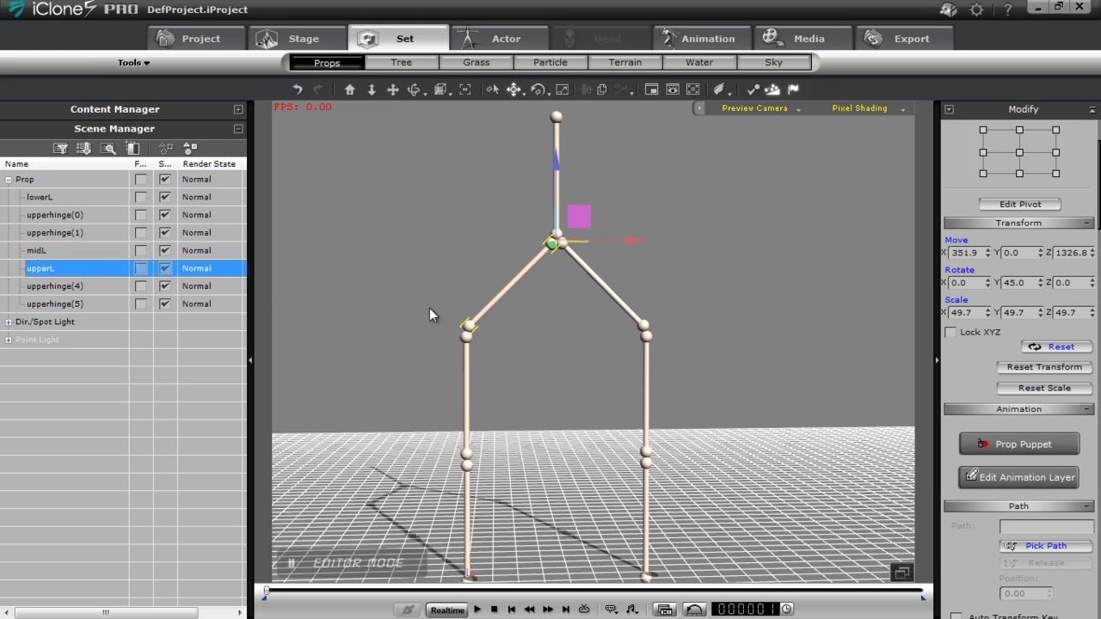
# - Rename the right side's bottom rod as lowerR and its middle rod as midR
pyautogui.click(648, 483)
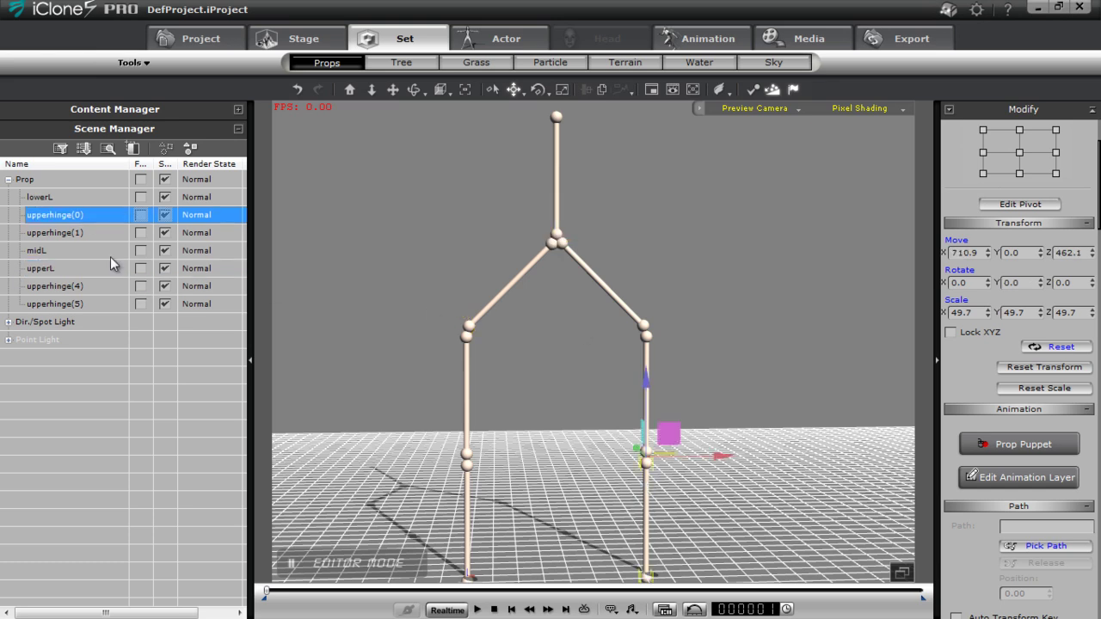
pyautogui.doubleClick(87, 213)
pyautogui.write('lowe')
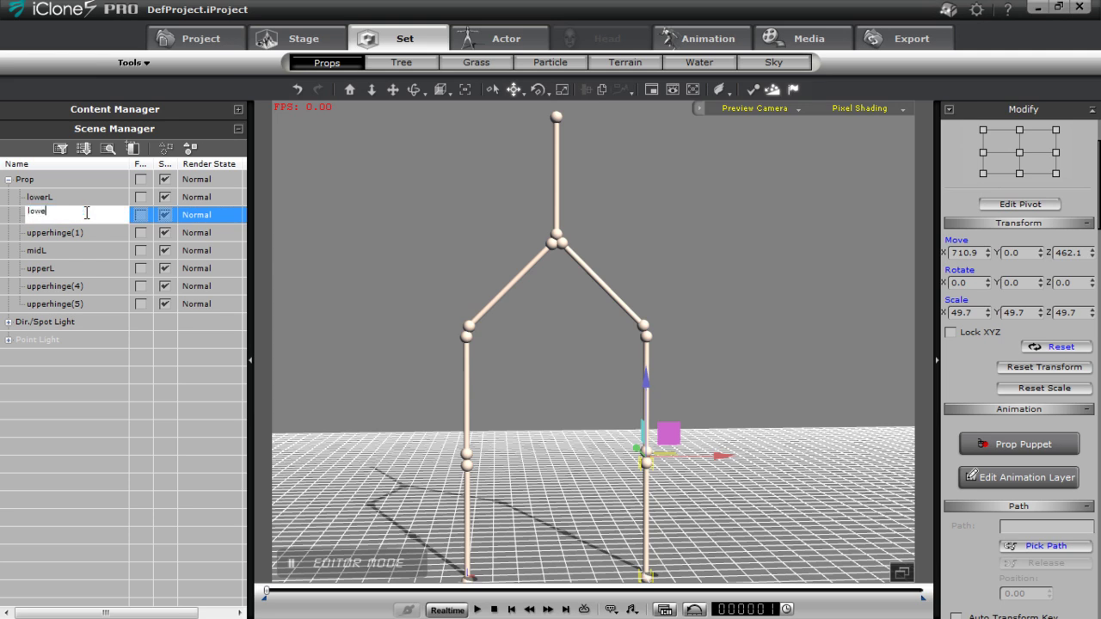
pyautogui.write('rR')
pyautogui.press('Return')
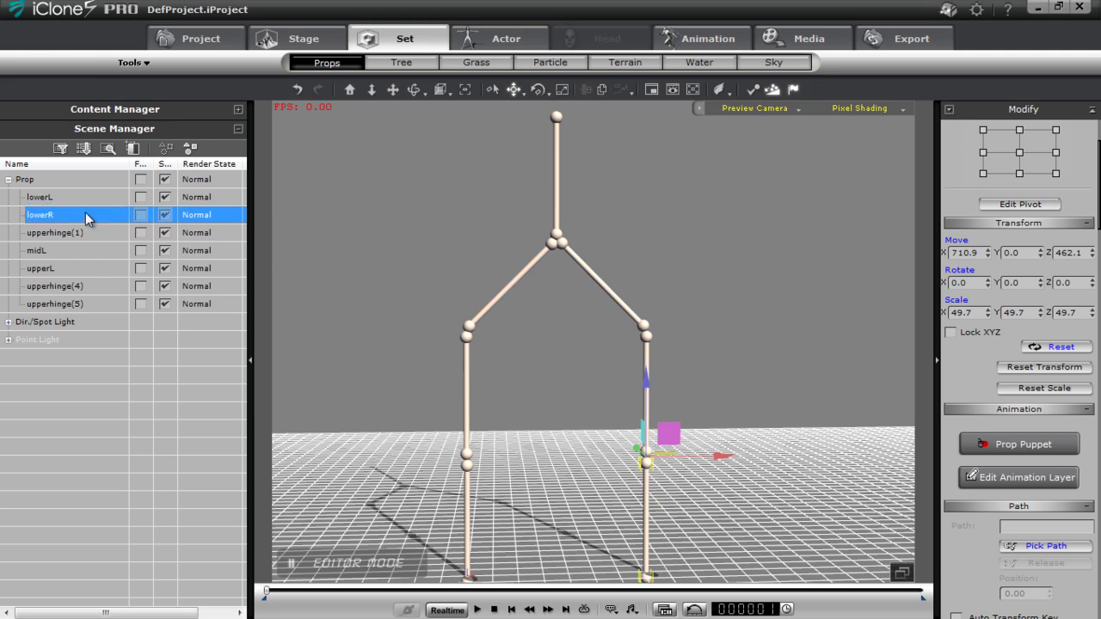
pyautogui.click(649, 361)
pyautogui.doubleClick(61, 233)
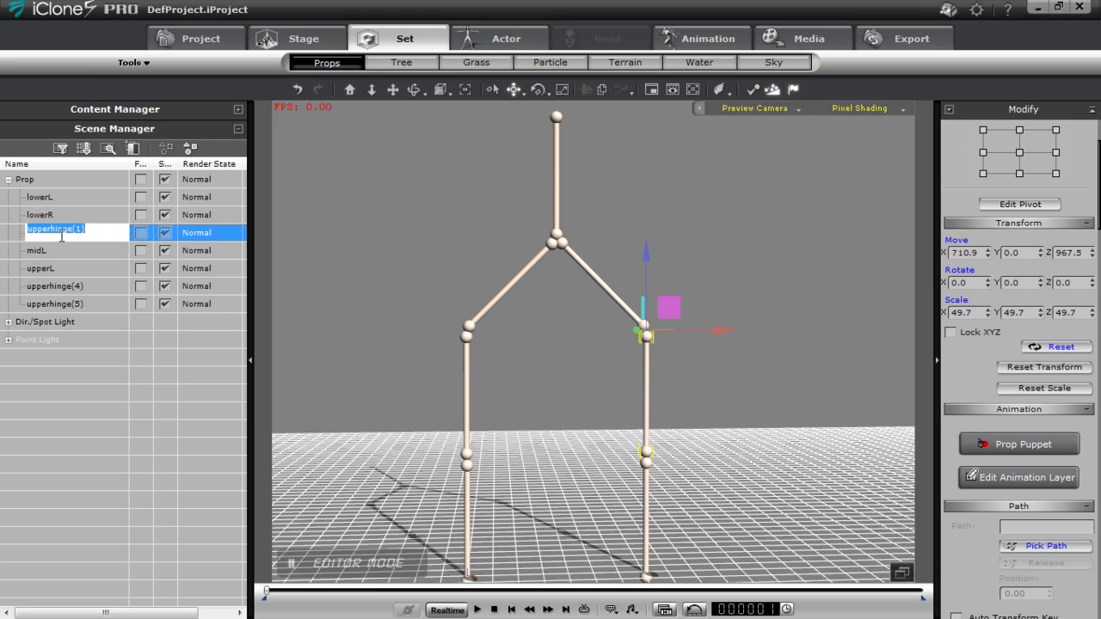
pyautogui.write('midR')
pyautogui.press('Return')
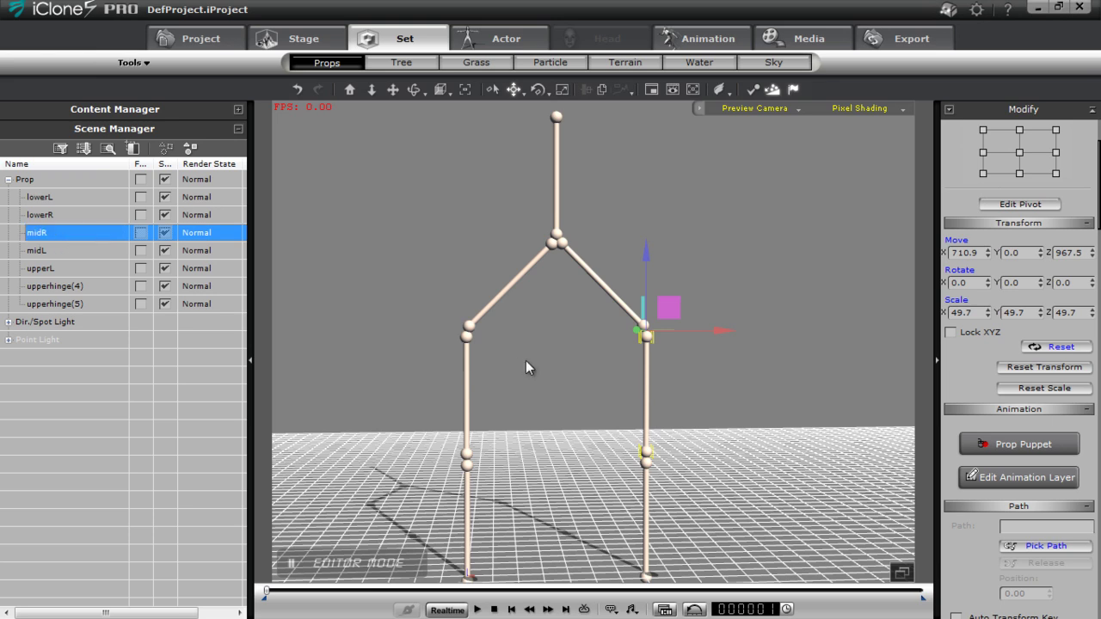
# - Rename the right slanted rod as upperR
pyautogui.click(598, 288)
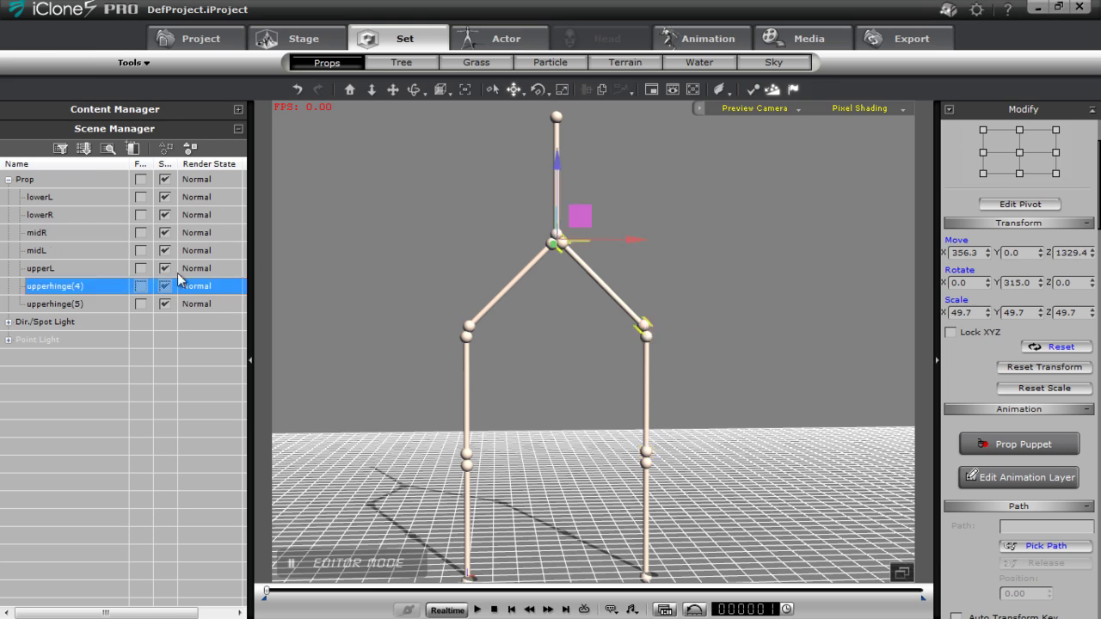
pyautogui.doubleClick(69, 285)
pyautogui.write('upp')
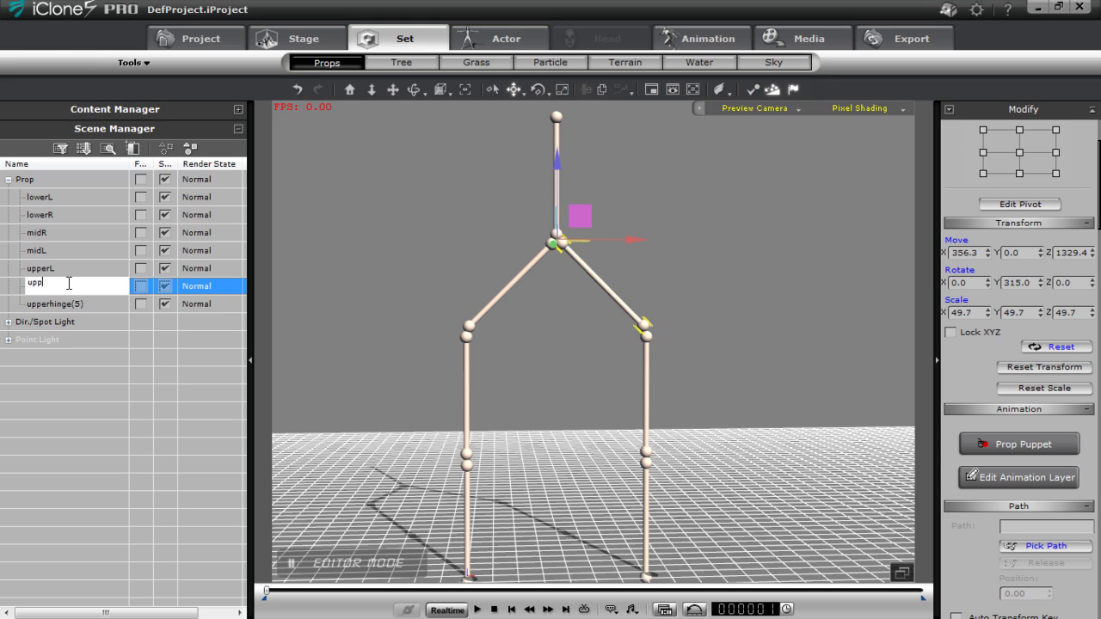
pyautogui.write('erR')
pyautogui.press('Return')
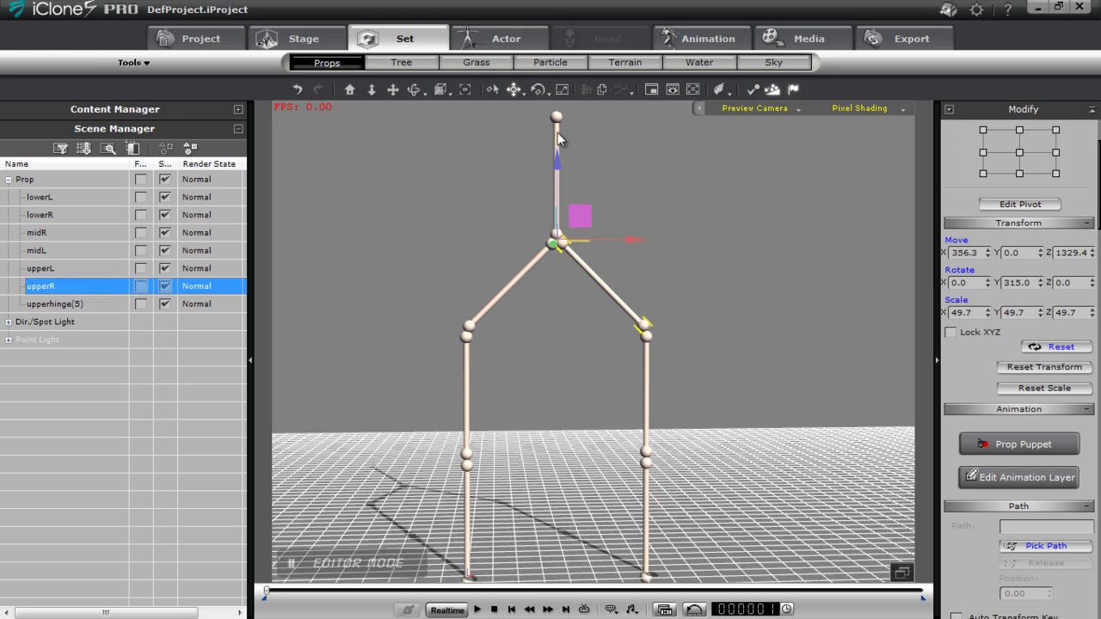
# - Rename the vertical rod above the two legs as Claw
pyautogui.click(558, 132)
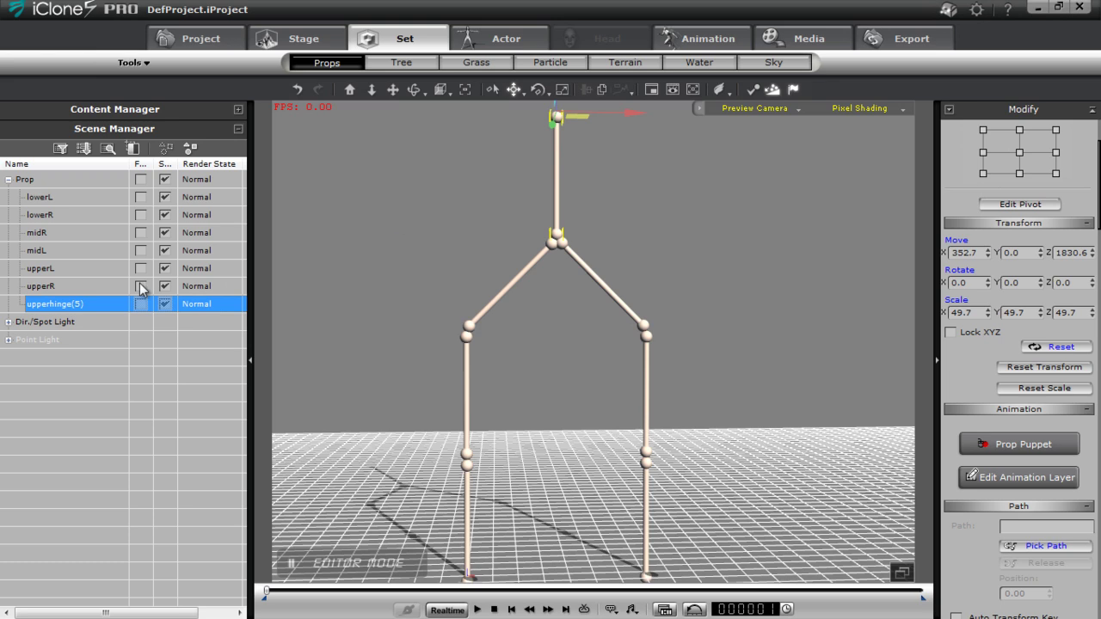
pyautogui.click(65, 306)
pyautogui.write('Claw')
pyautogui.press('Return')
pyautogui.moveTo(555, 272)
pyautogui.mouseDown(button='right')
pyautogui.moveTo(524, 298)
pyautogui.moveTo(545, 286)
pyautogui.mouseUp(button='right')
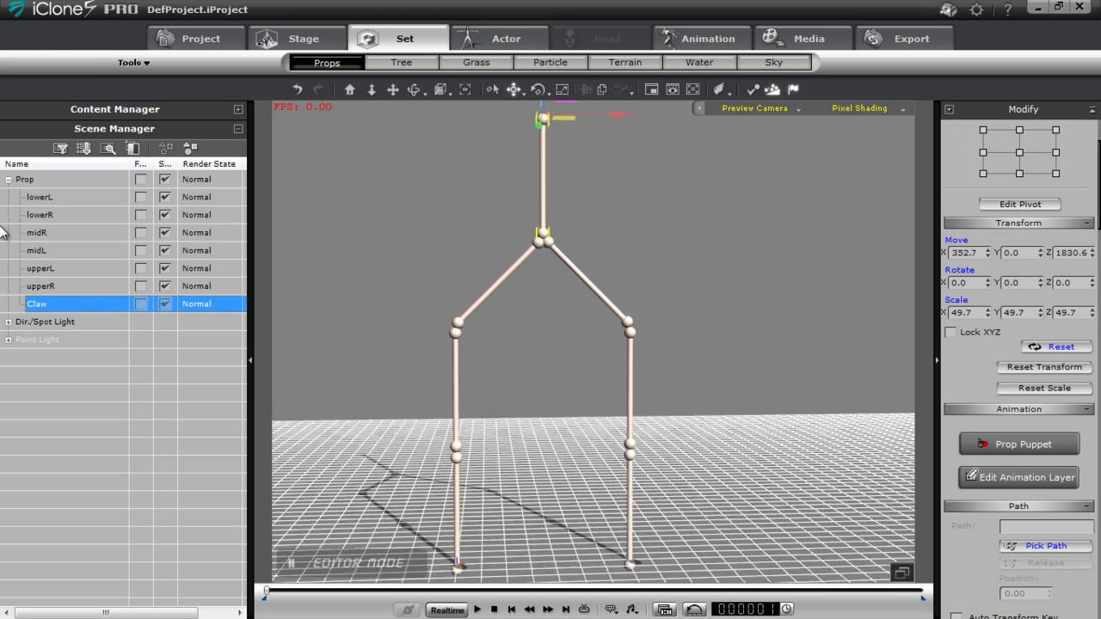
# - Attach the lowerL rod to midL as its parent
pyautogui.click(58, 197)
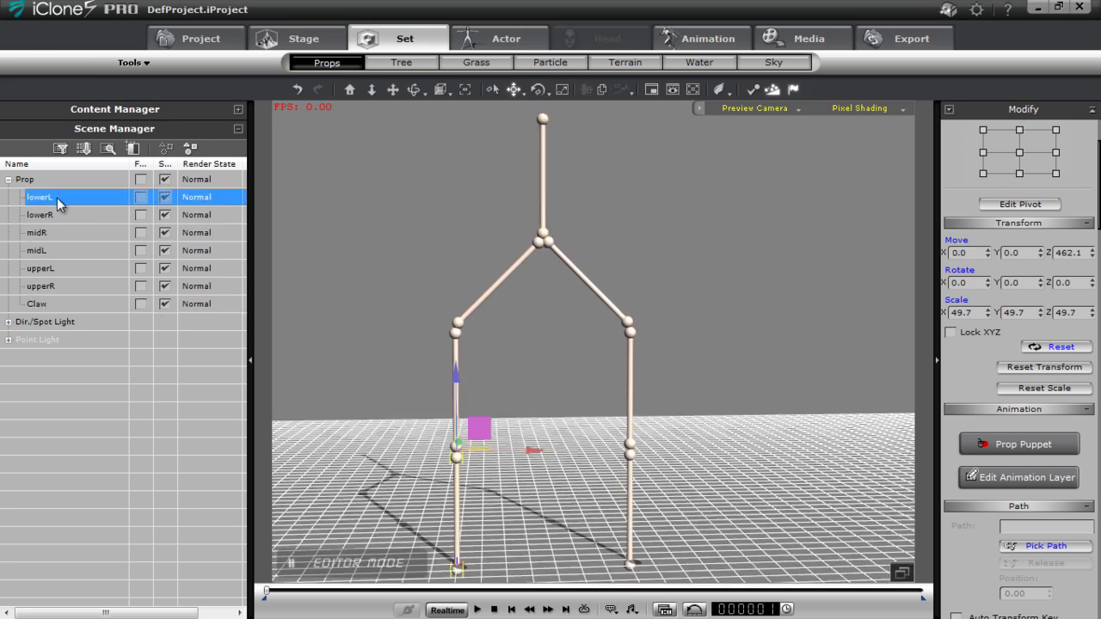
pyautogui.rightClick(457, 475)
pyautogui.click(500, 332)
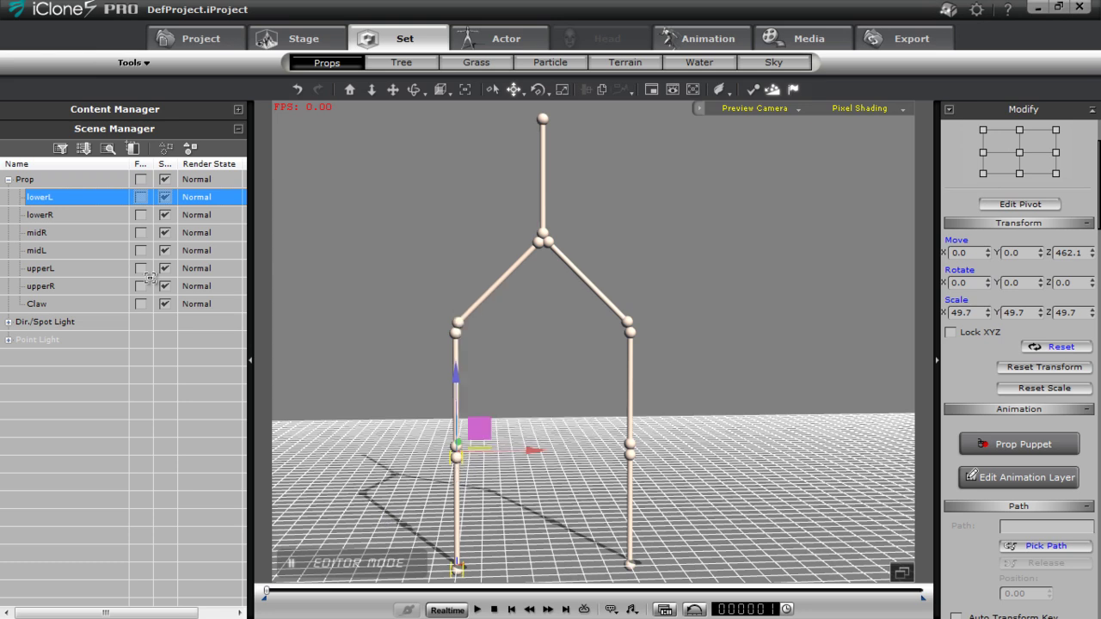
pyautogui.click(41, 252)
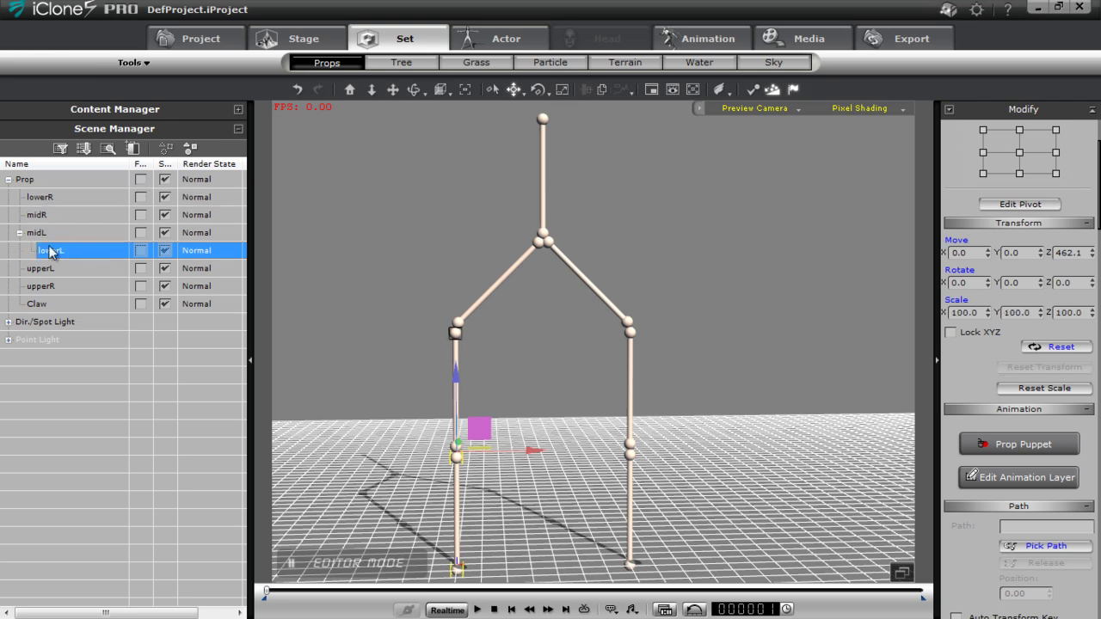
# - Attach the midL rod, with lowerL under it, to upperL
pyautogui.click(57, 234)
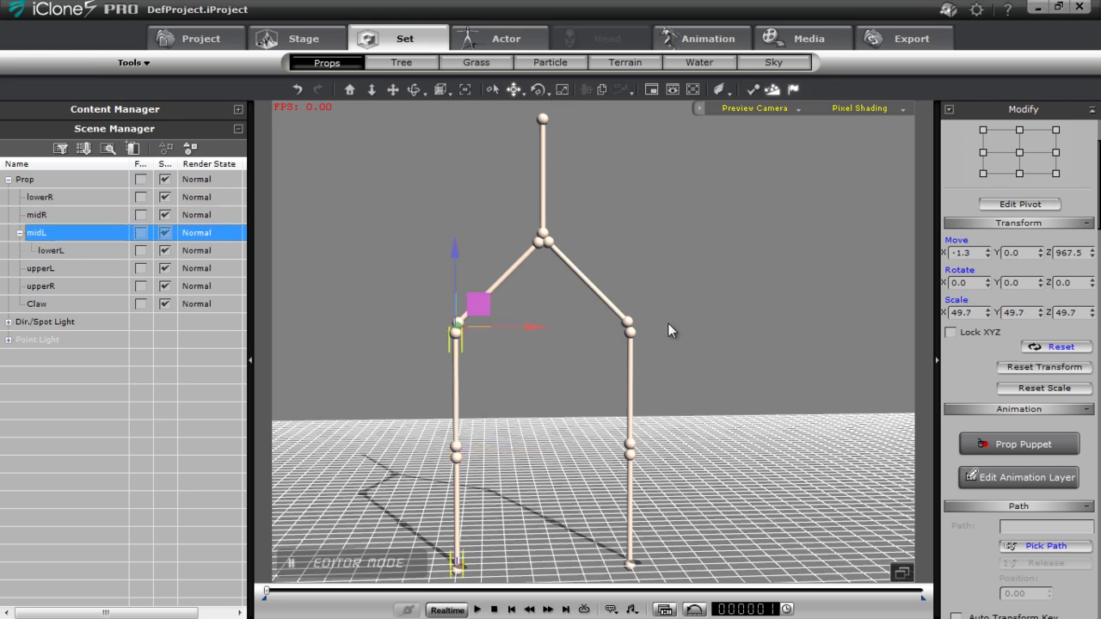
pyautogui.rightClick(455, 355)
pyautogui.click(469, 397)
pyautogui.click(48, 273)
# - Attach the upperL rod, with its child rods, to the Claw rod
pyautogui.click(45, 232)
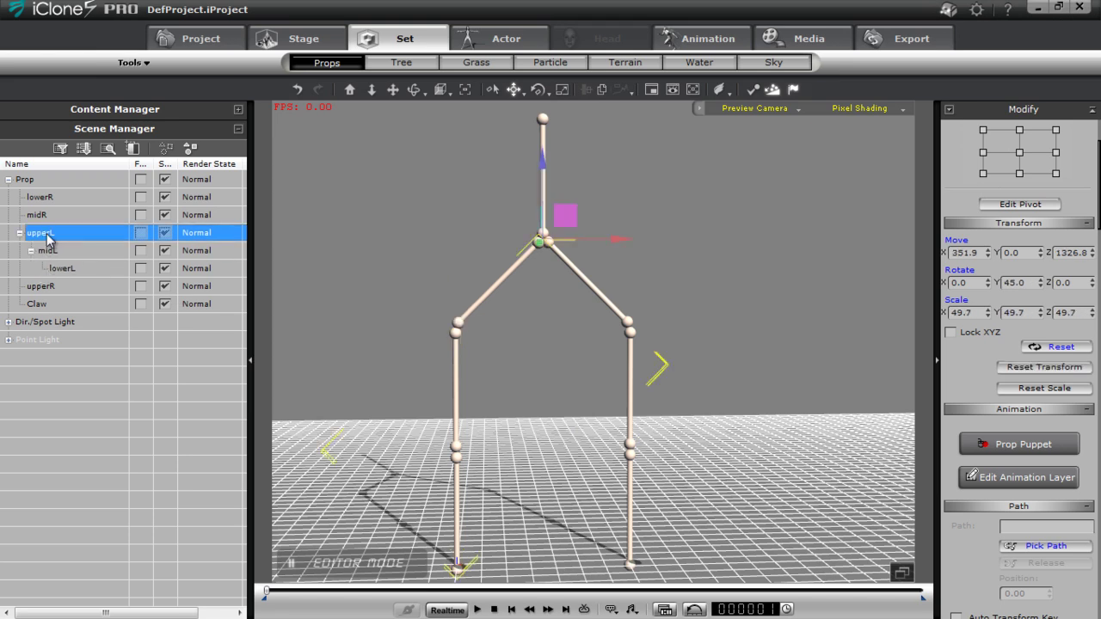
pyautogui.rightClick(507, 274)
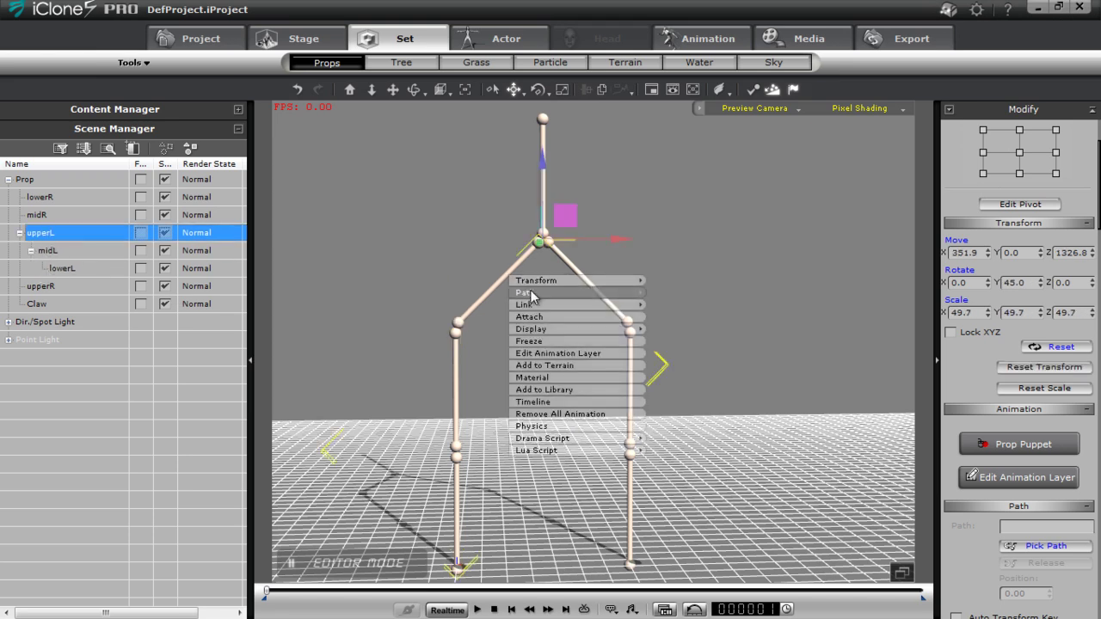
pyautogui.click(536, 320)
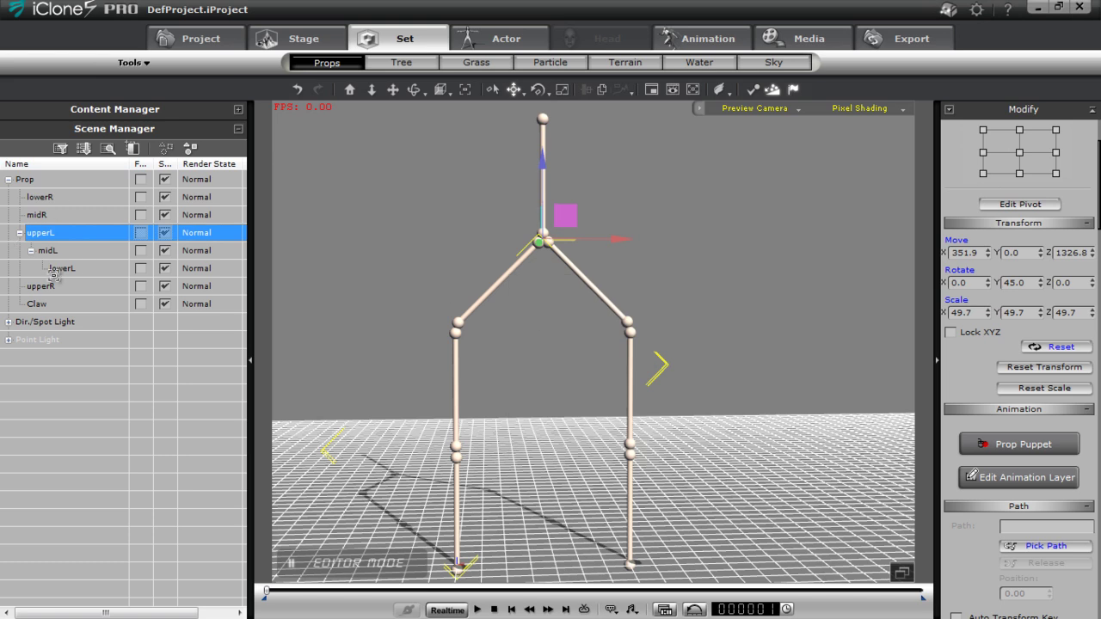
pyautogui.click(39, 306)
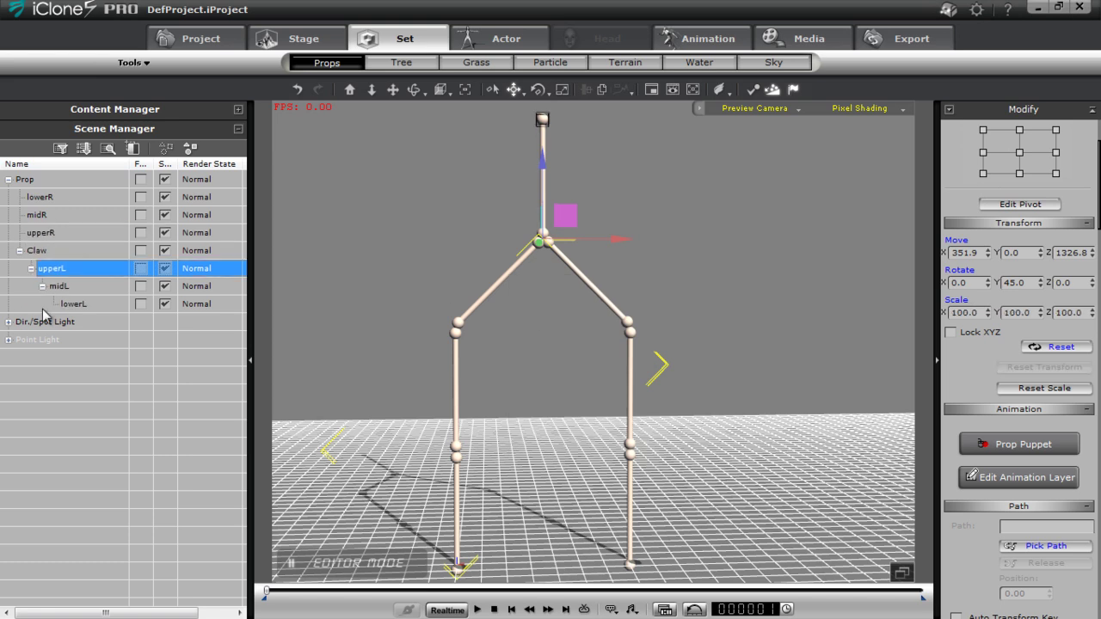
# - Attach the lowerR rod to midR as its parent
pyautogui.click(41, 199)
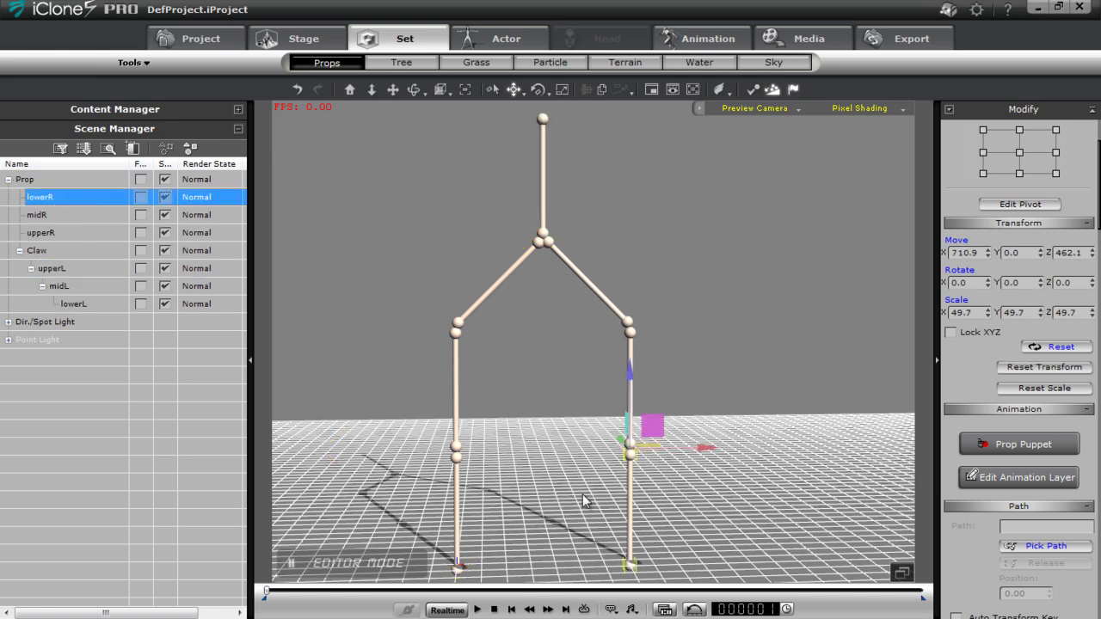
pyautogui.rightClick(632, 479)
pyautogui.click(705, 328)
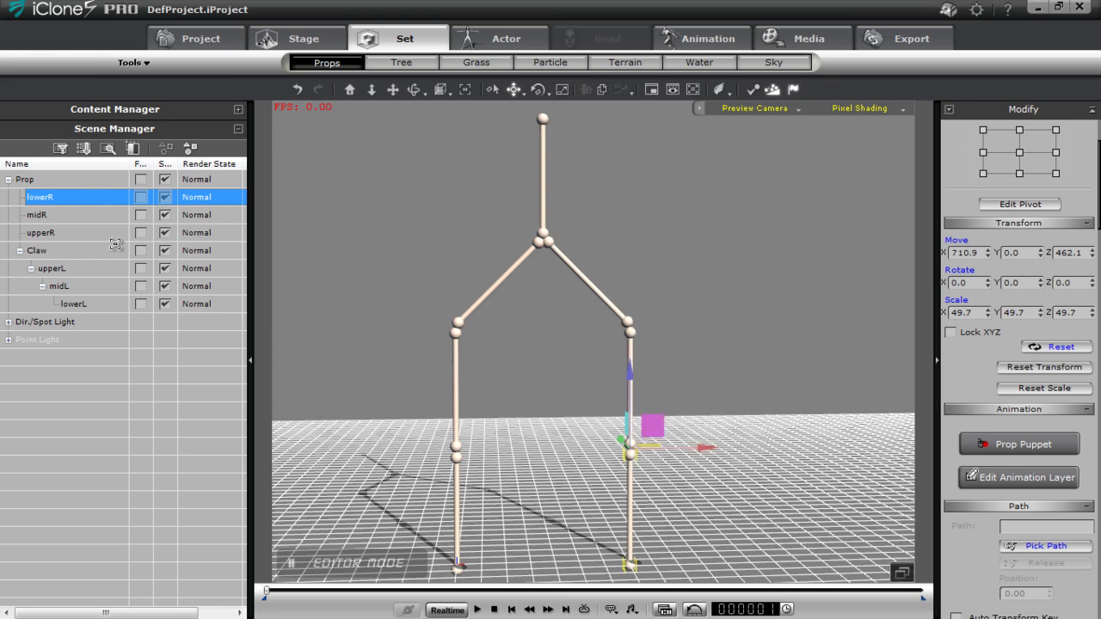
pyautogui.click(47, 216)
# - Attach the midR rod, with lowerR under it, to upperR
pyautogui.click(50, 200)
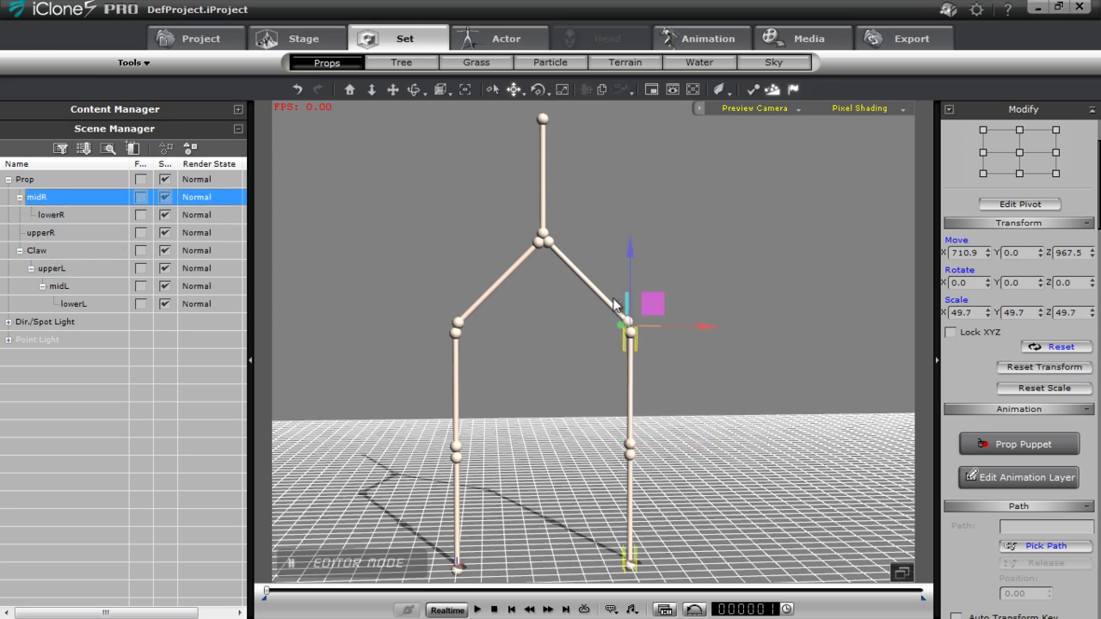
pyautogui.rightClick(629, 345)
pyautogui.click(676, 385)
pyautogui.click(50, 233)
# - Attach the upperR rod, with its child rods, to the Claw rod
pyautogui.click(51, 198)
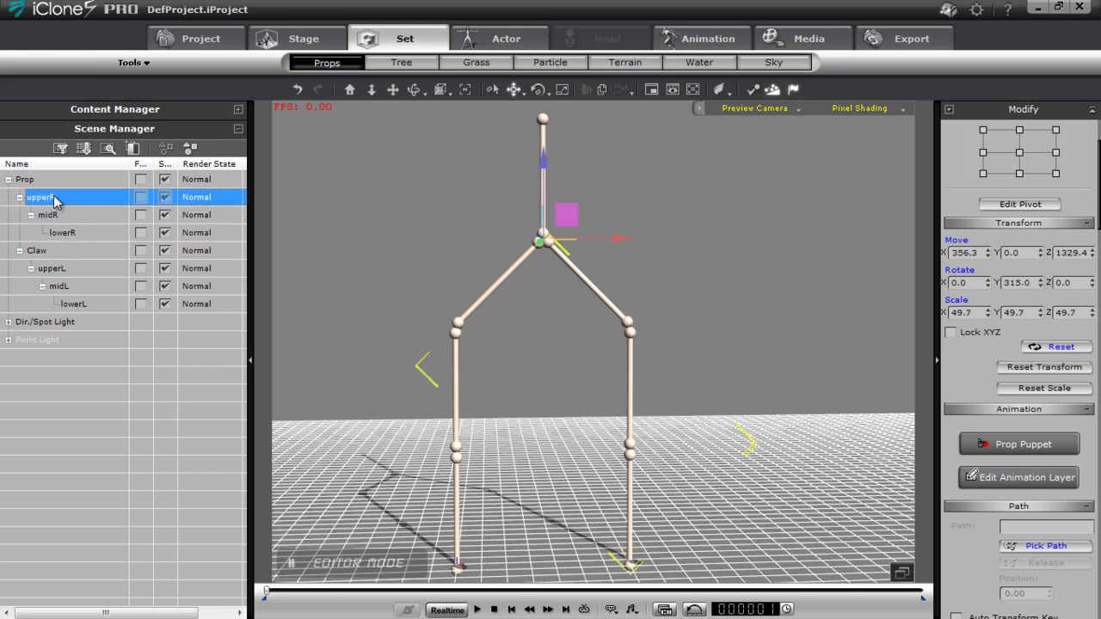
pyautogui.rightClick(584, 284)
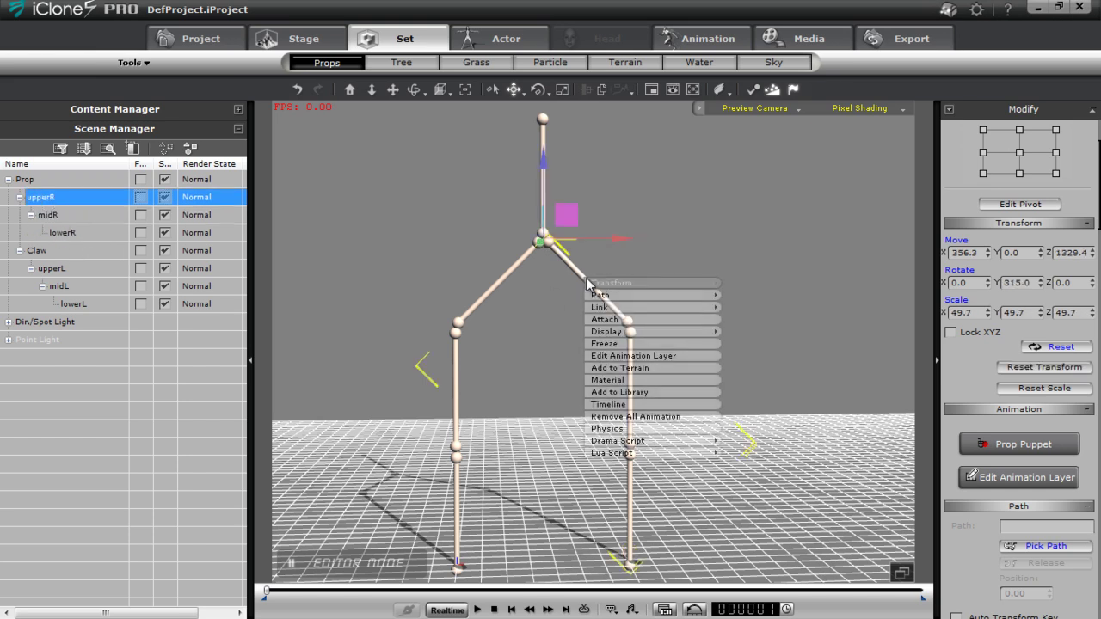
pyautogui.click(609, 320)
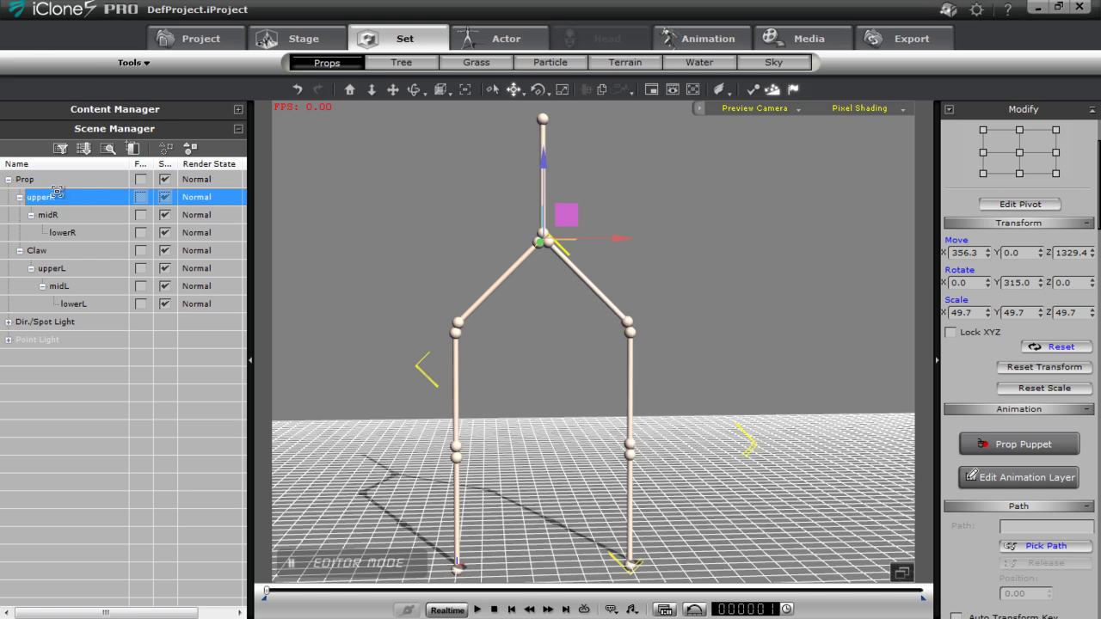
pyautogui.click(39, 251)
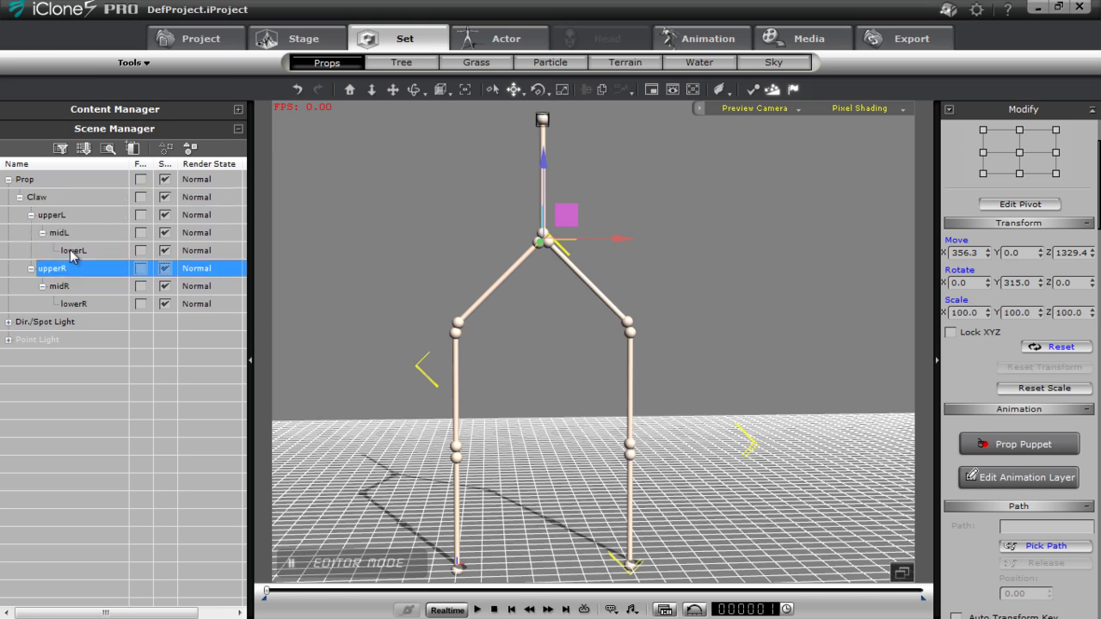
# - Merge Claw and all of its attached left and right rods into a single prop
pyautogui.click(37, 197)
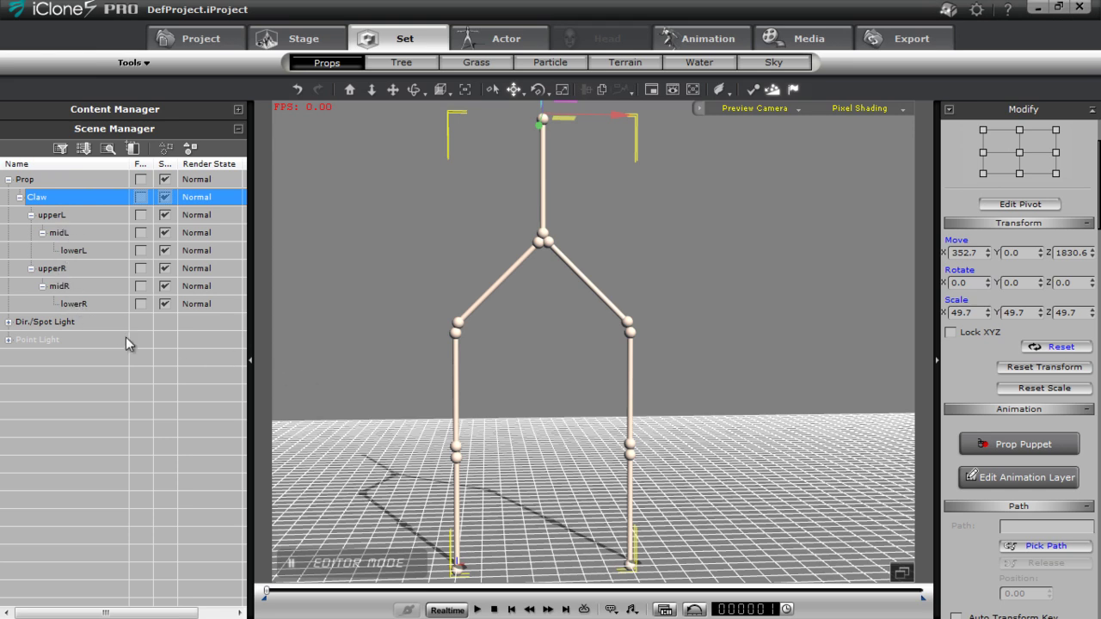
pyautogui.moveTo(473, 277); pyautogui.dragTo(512, 315, button='middle')
pyautogui.moveTo(661, 347); pyautogui.dragTo(649, 358, button='middle')
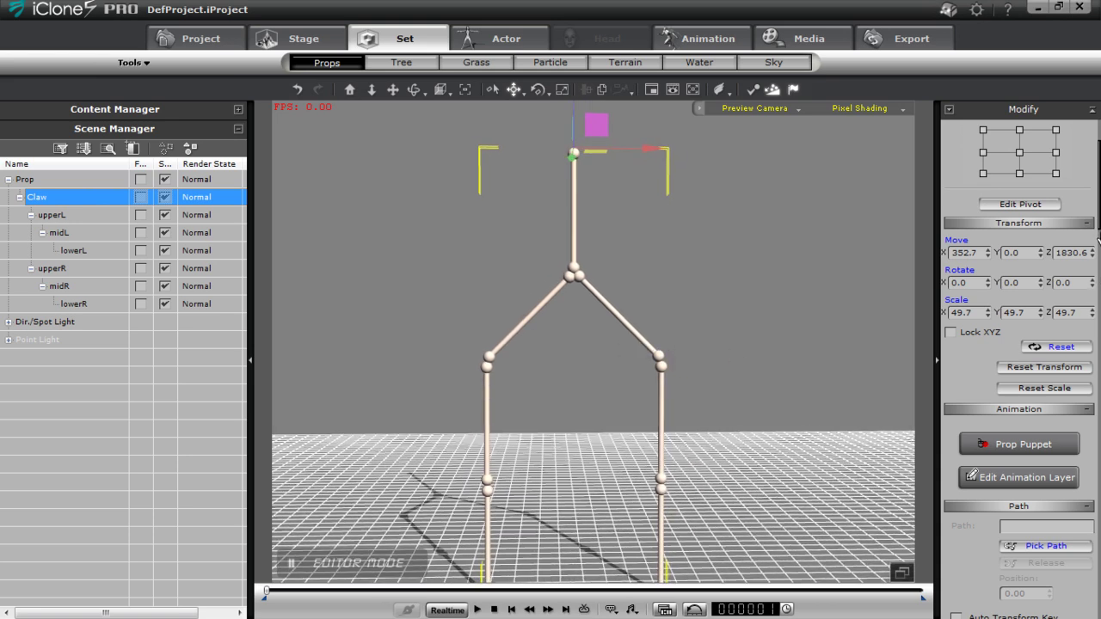
pyautogui.moveTo(1099, 215); pyautogui.dragTo(1098, 323)
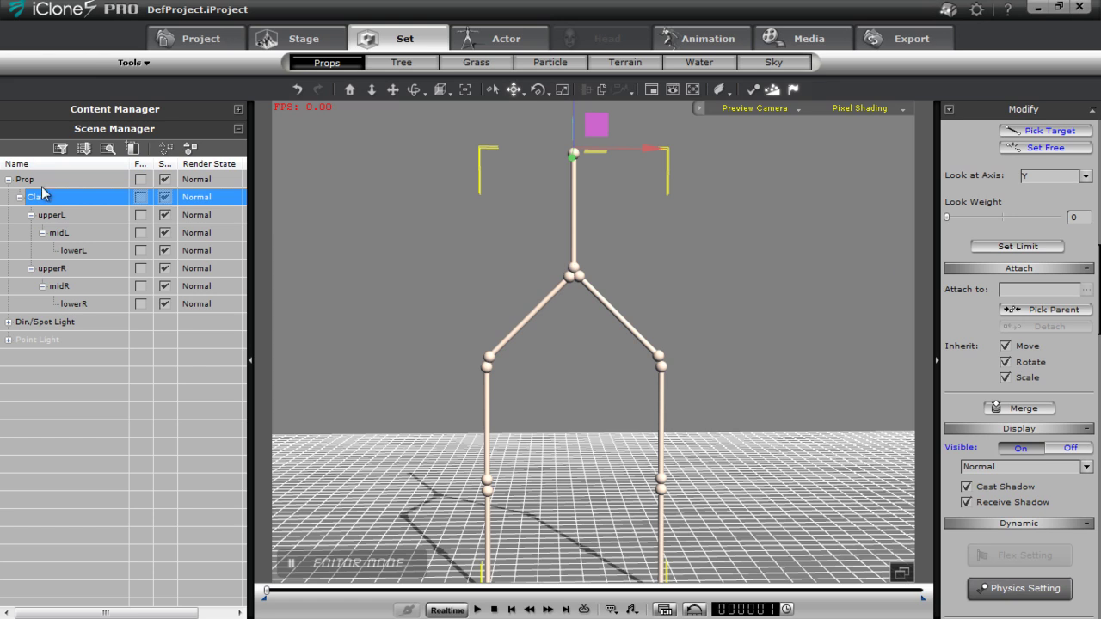
pyautogui.click(1020, 409)
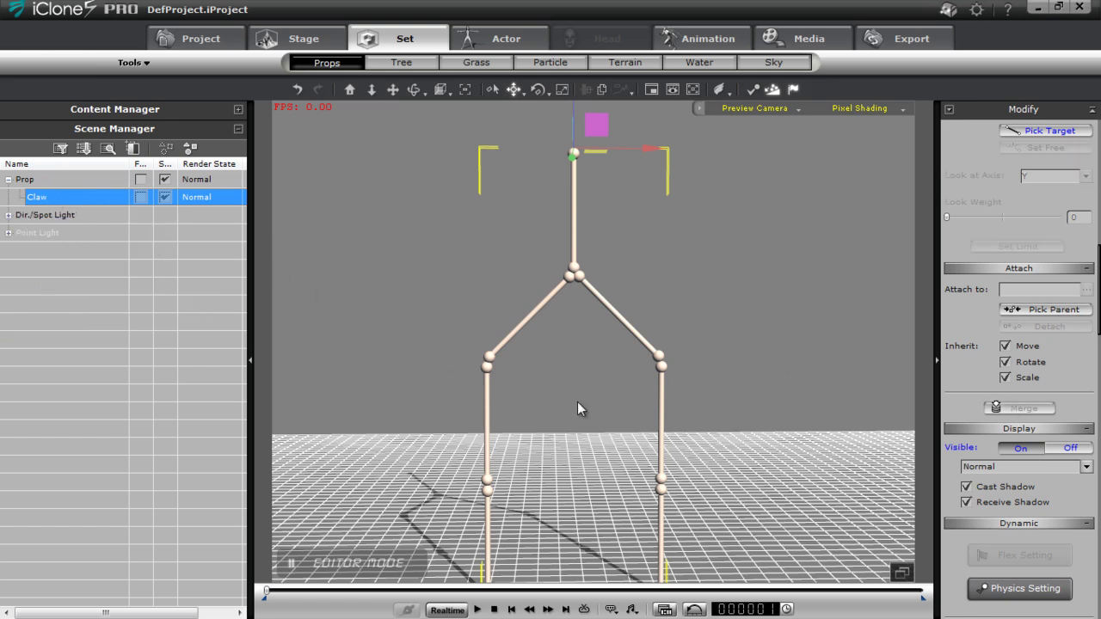
pyautogui.moveTo(606, 351); pyautogui.dragTo(616, 398, button='middle')
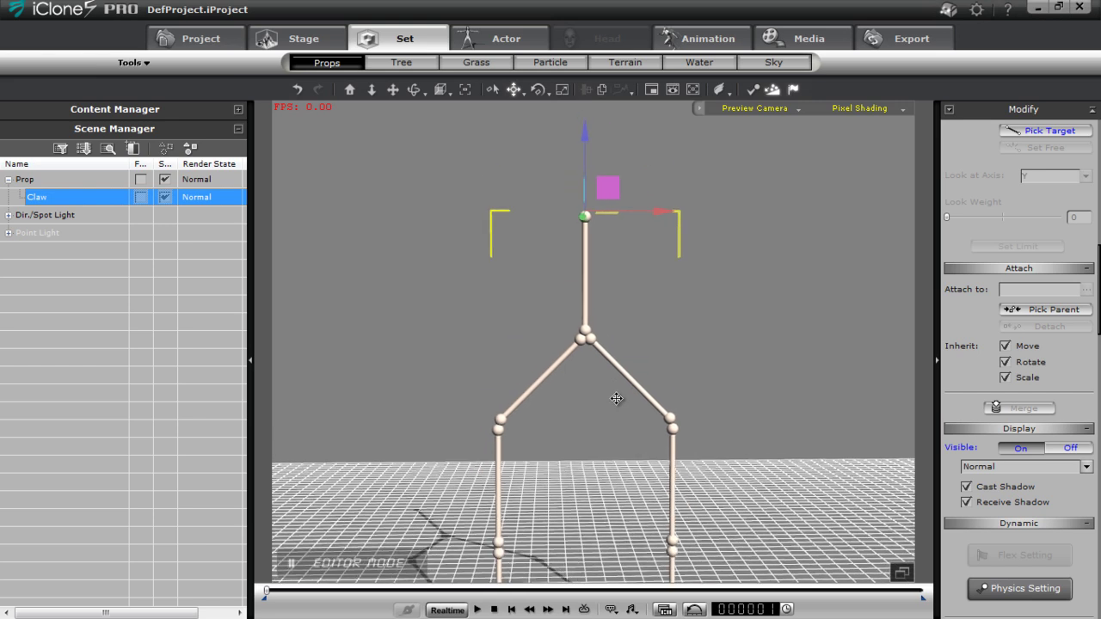
# - Open the merged Claw's animation layer for bone editing and expand its complete bone hierarchy
pyautogui.moveTo(1098, 329); pyautogui.dragTo(1098, 247)
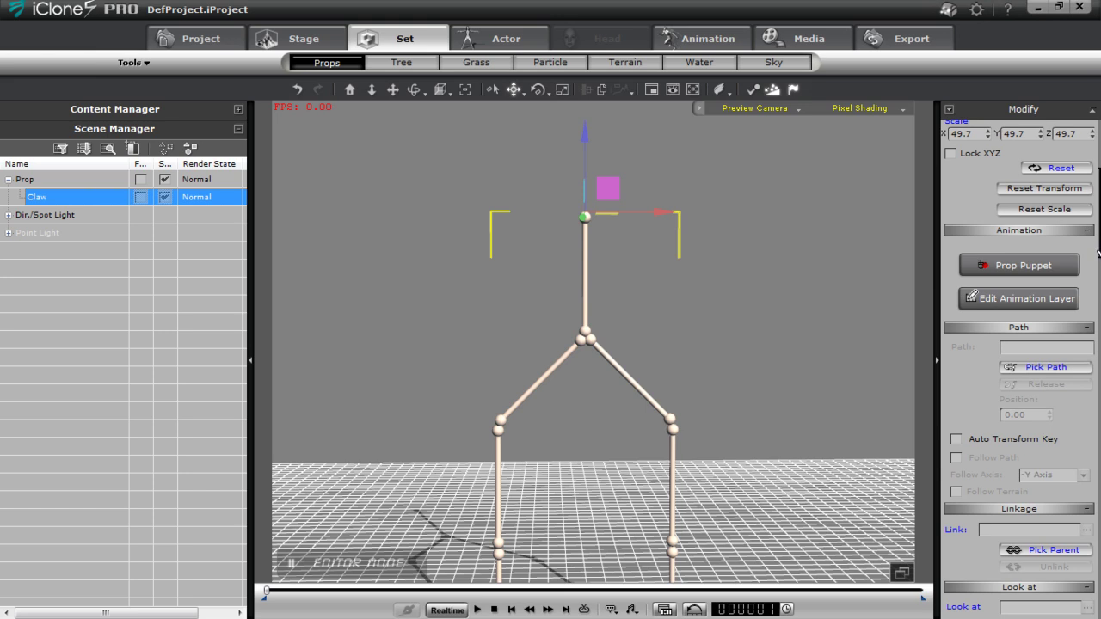
pyautogui.click(1016, 302)
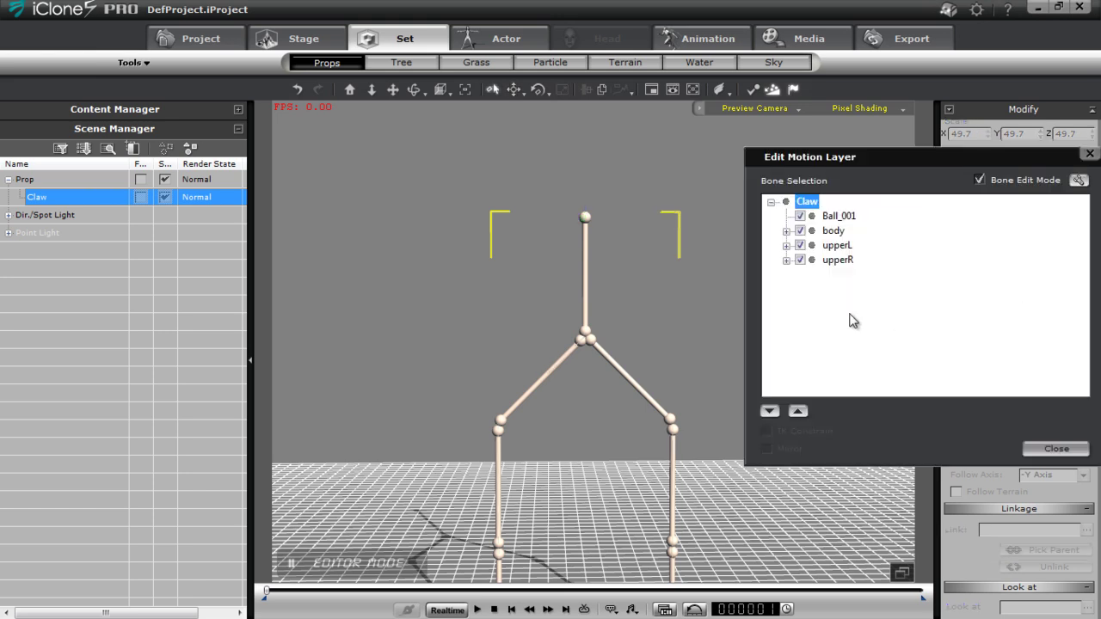
pyautogui.click(772, 412)
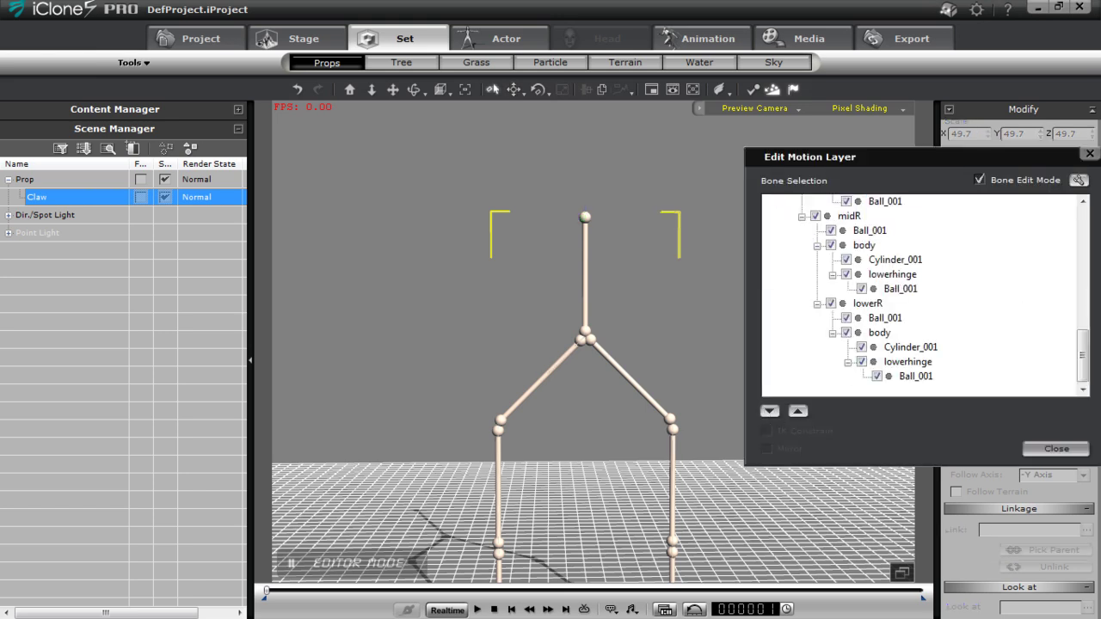
pyautogui.moveTo(1089, 342); pyautogui.dragTo(1092, 254)
# - Try rotating the Ball_001 bone under upperL at the Claw's upper joint
pyautogui.click(835, 217)
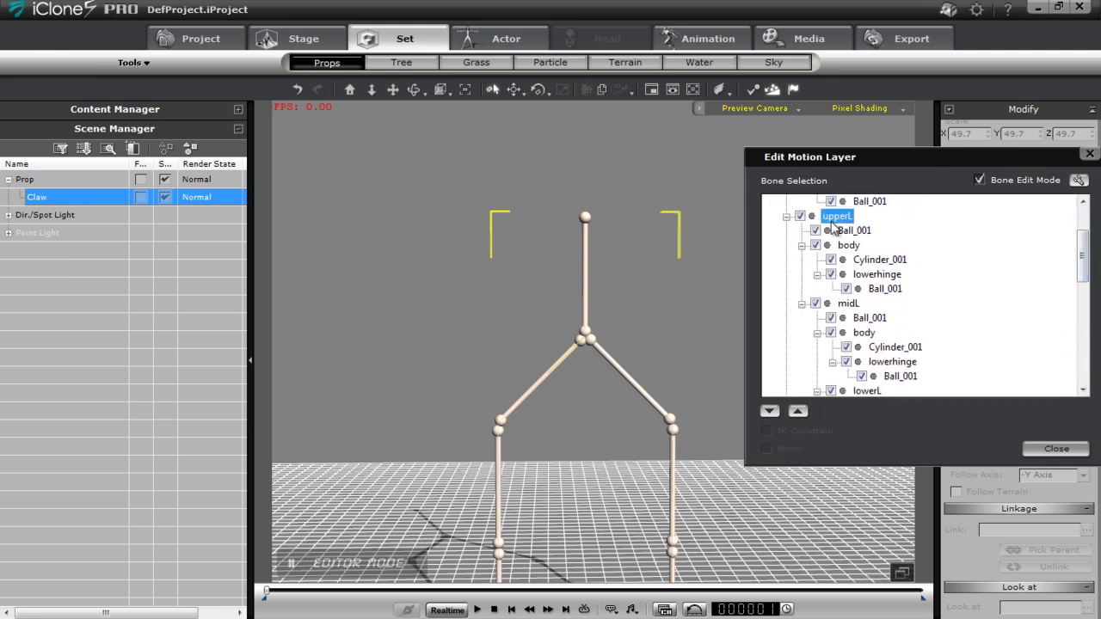
pyautogui.press('e')
pyautogui.moveTo(584, 402); pyautogui.dragTo(580, 426)
pyautogui.moveTo(609, 499); pyautogui.dragTo(585, 137)
pyautogui.moveTo(609, 428); pyautogui.dragTo(609, 383)
pyautogui.click(852, 231)
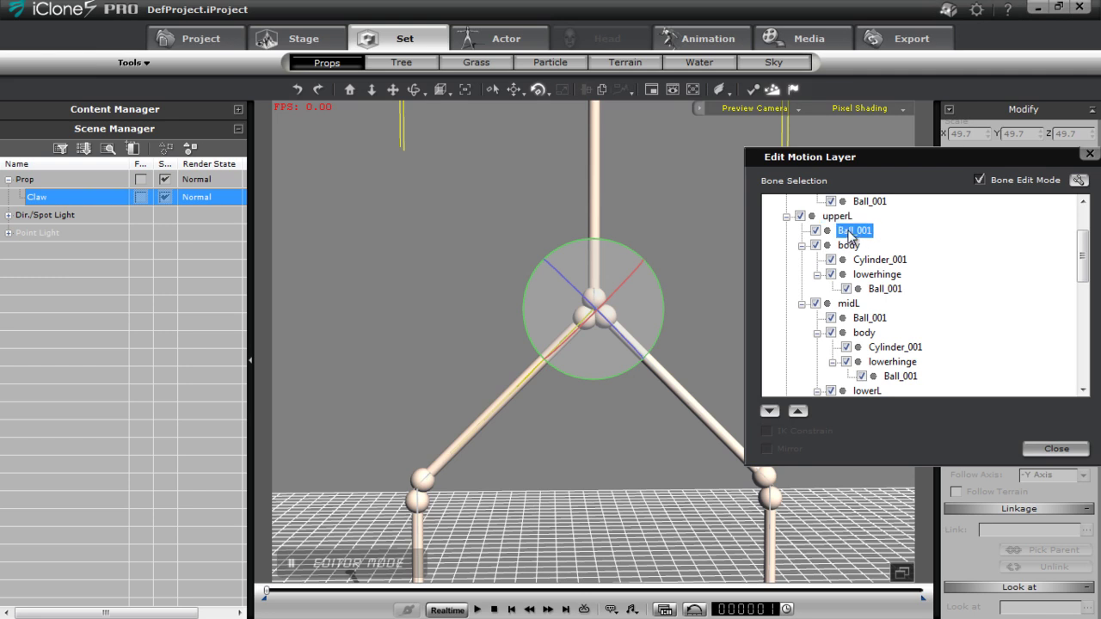
pyautogui.moveTo(647, 365); pyautogui.dragTo(628, 337)
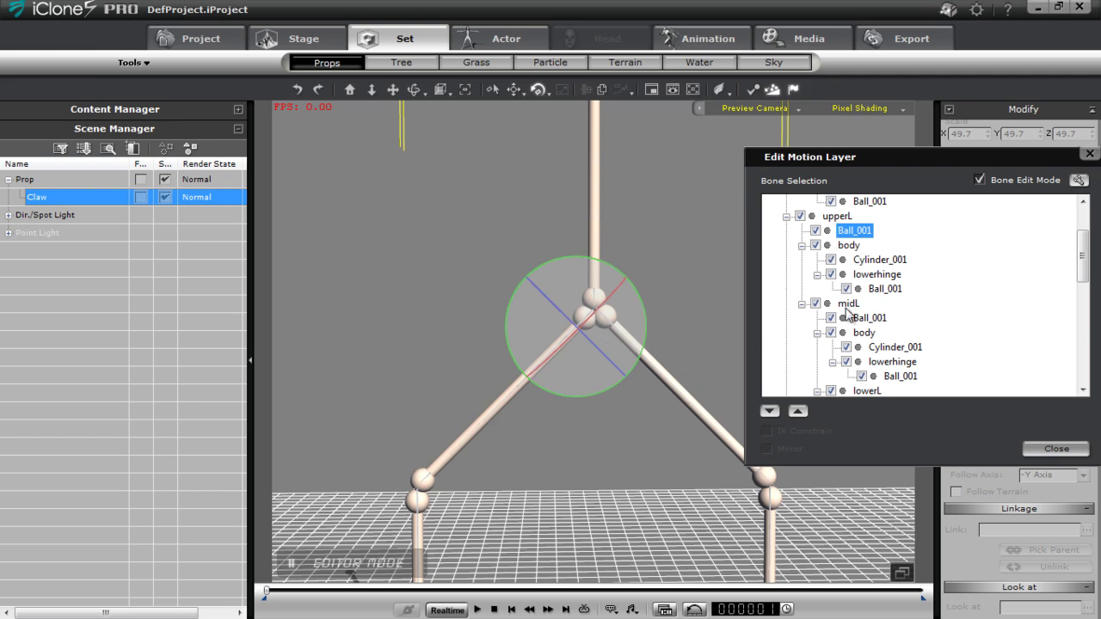
# - Try rotating the Cylinder_001 bone under upperL's body, and undo that rotation
pyautogui.click(871, 260)
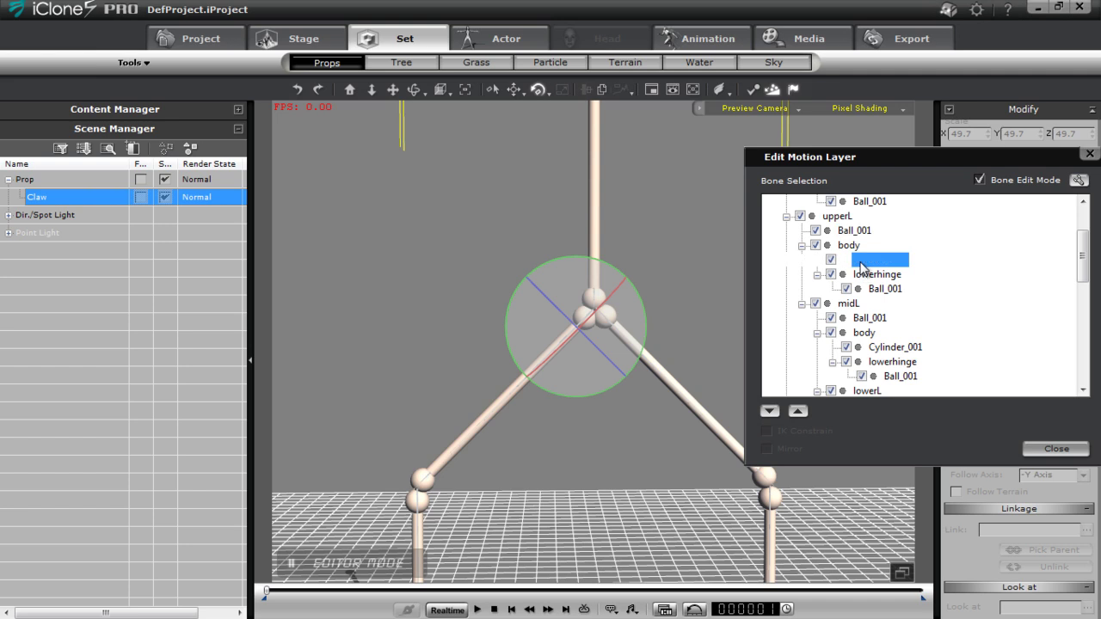
pyautogui.moveTo(501, 440); pyautogui.dragTo(508, 418)
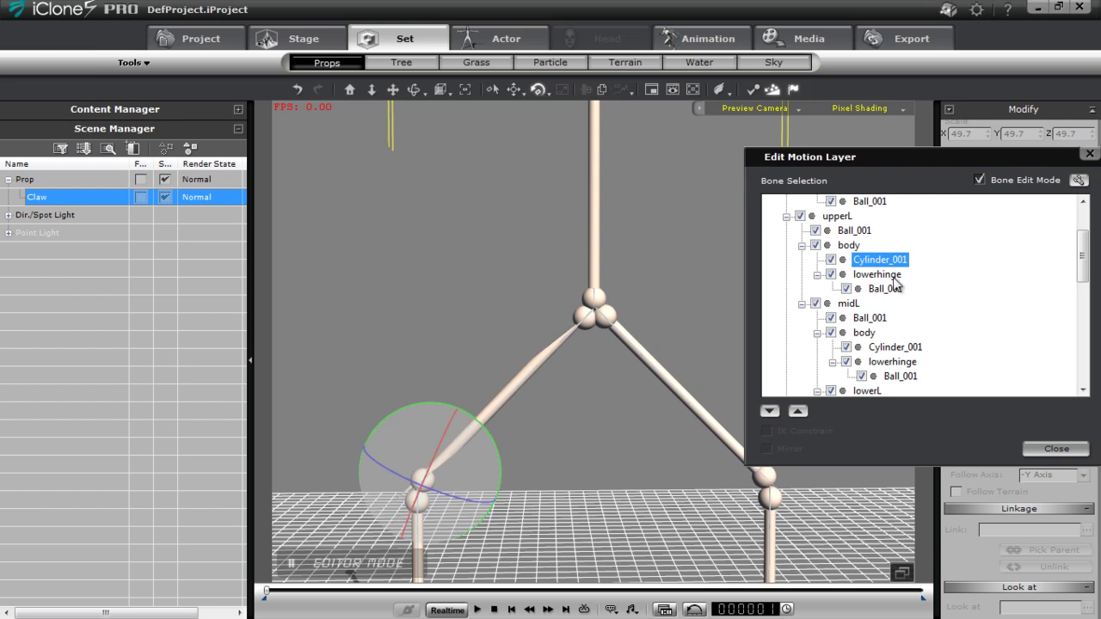
pyautogui.hotkey('ctrl', 'z')
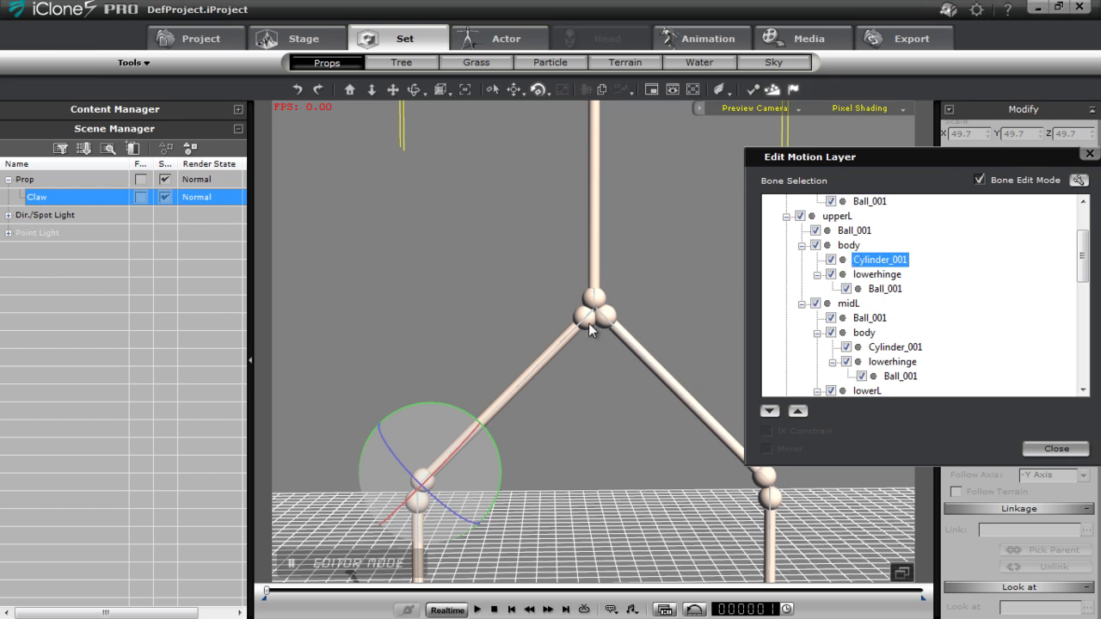
# - Close the Claw's motion layer editor and open the content library alongside the scene list
pyautogui.scroll(-3, 589, 323)
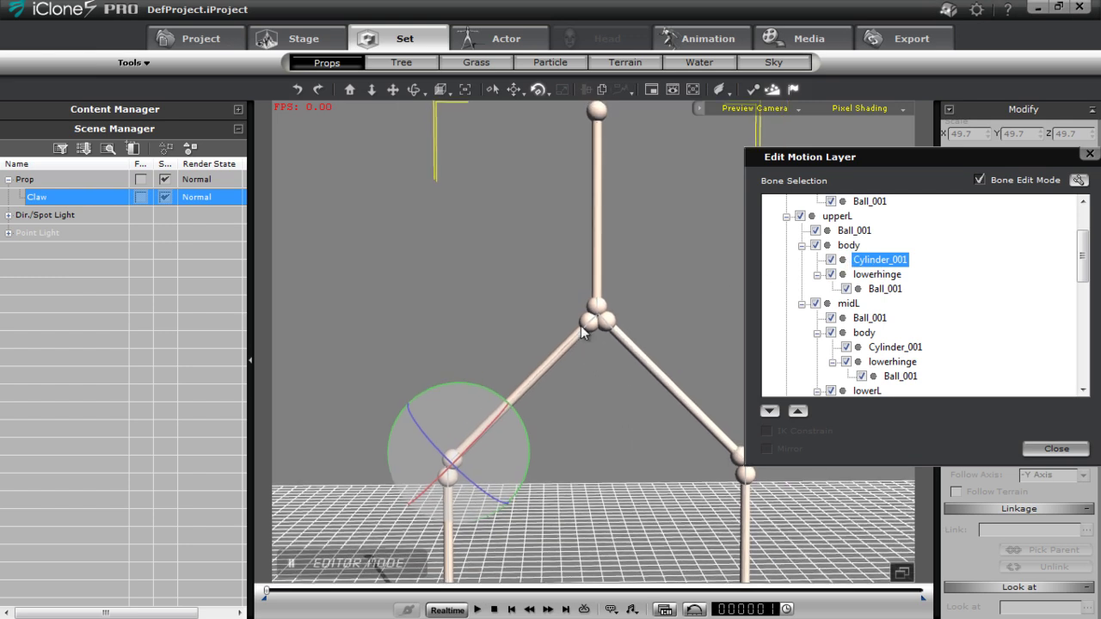
pyautogui.scroll(-3, 581, 325)
pyautogui.moveTo(600, 369); pyautogui.dragTo(555, 255, button='middle')
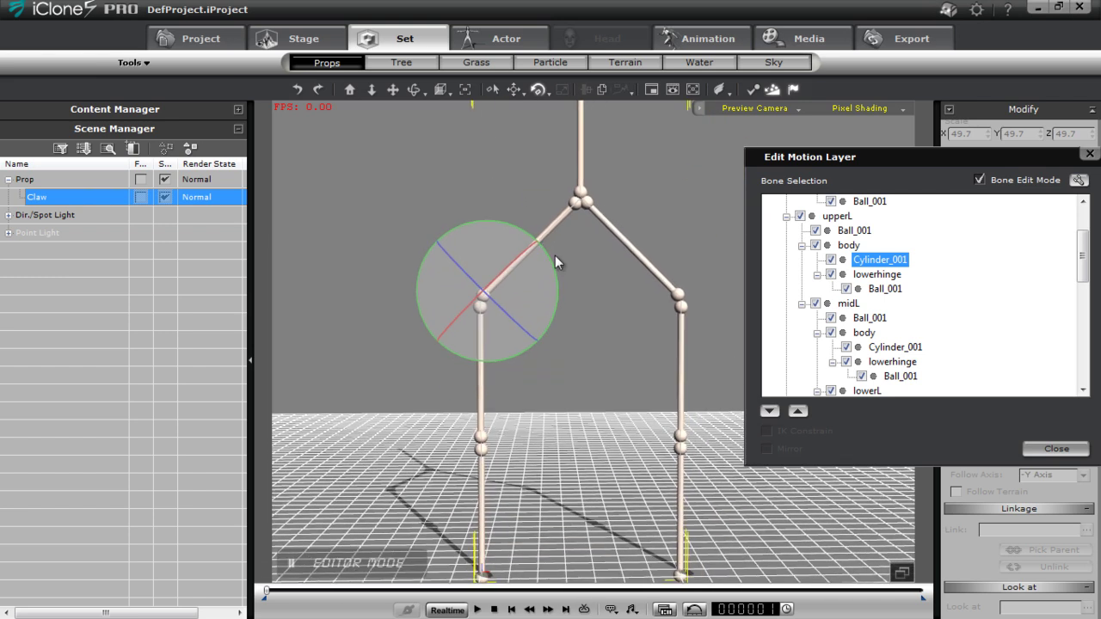
pyautogui.click(1058, 450)
pyautogui.moveTo(644, 416); pyautogui.dragTo(648, 464, button='middle')
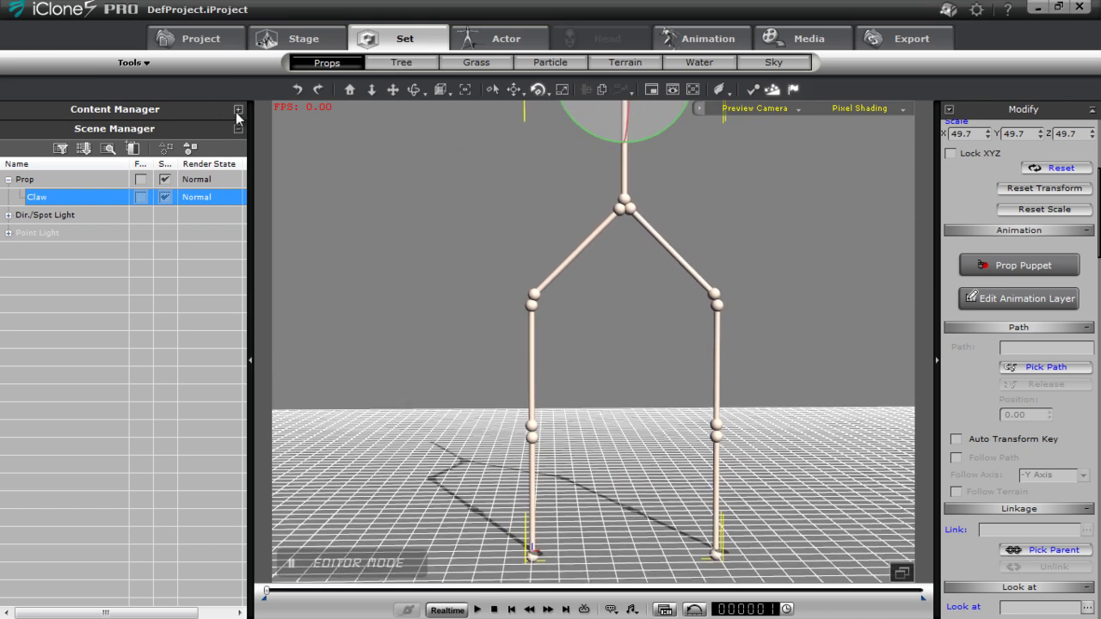
pyautogui.click(238, 110)
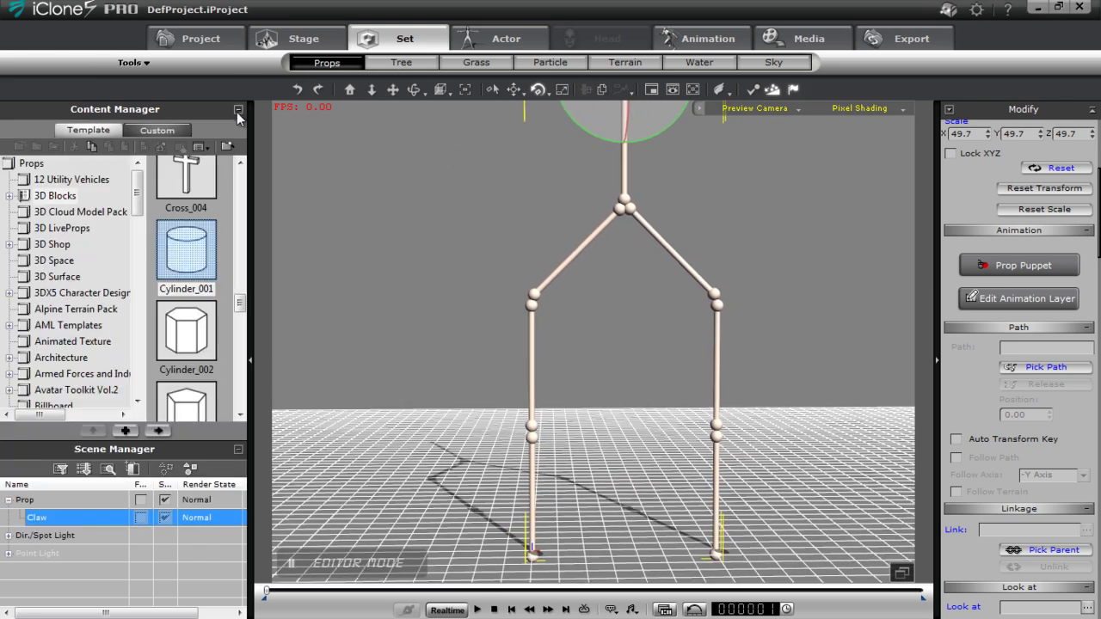
# - Add Avatar Builder and Avatar Controller from the Avatar Toolkit Vol.2 props, minimising the controller and moving the builder window below it
pyautogui.moveTo(140, 209); pyautogui.dragTo(137, 222)
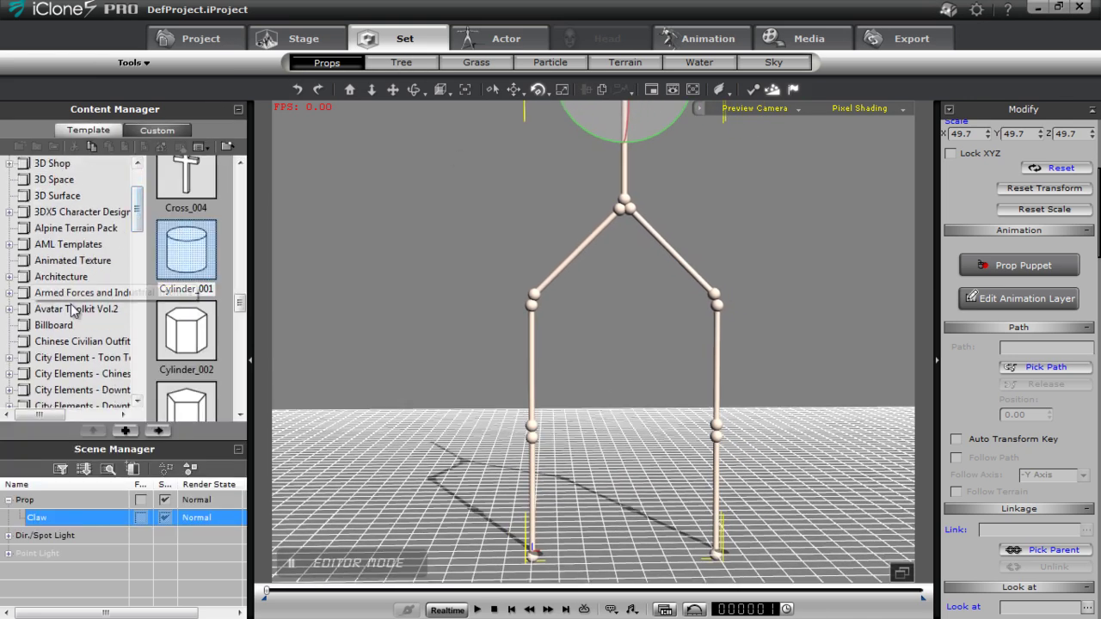
pyautogui.click(12, 309)
pyautogui.click(55, 328)
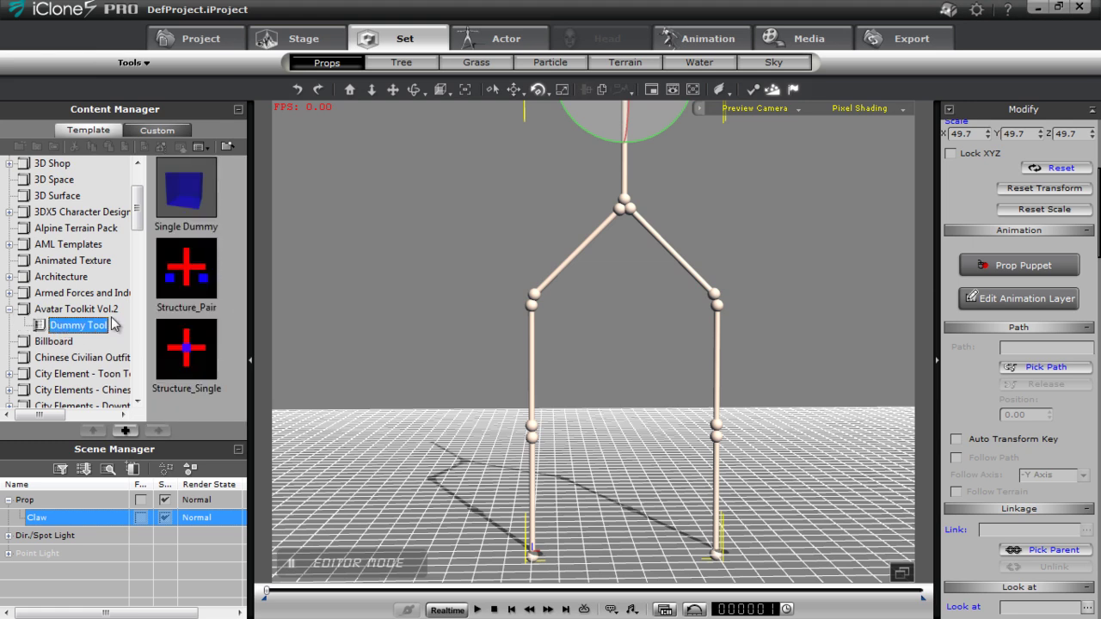
pyautogui.click(73, 309)
pyautogui.doubleClick(188, 194)
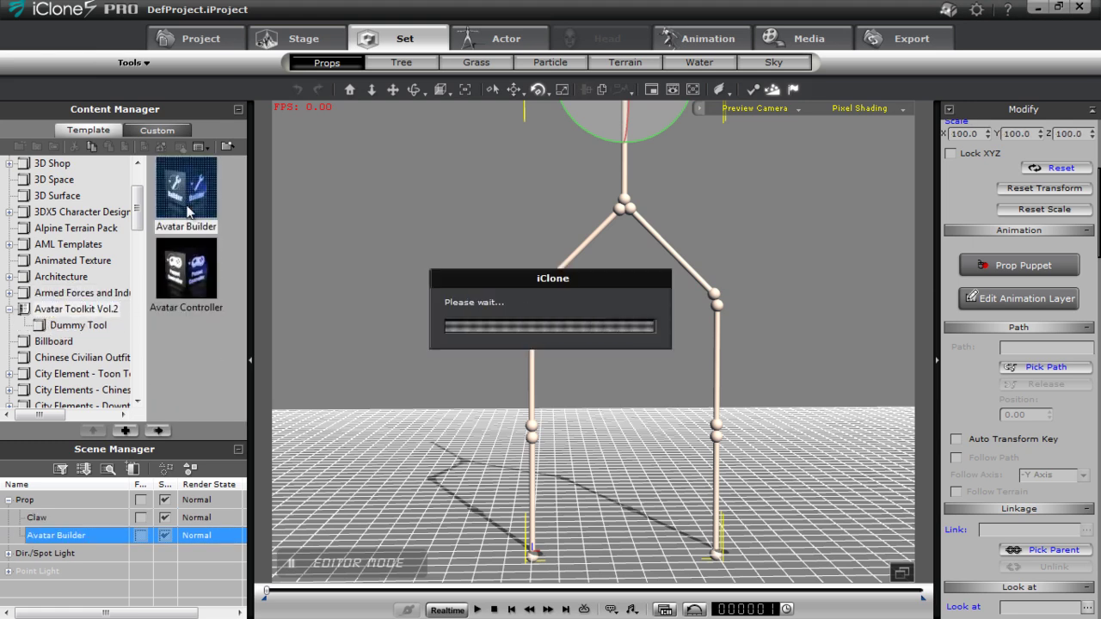
pyautogui.click(188, 275)
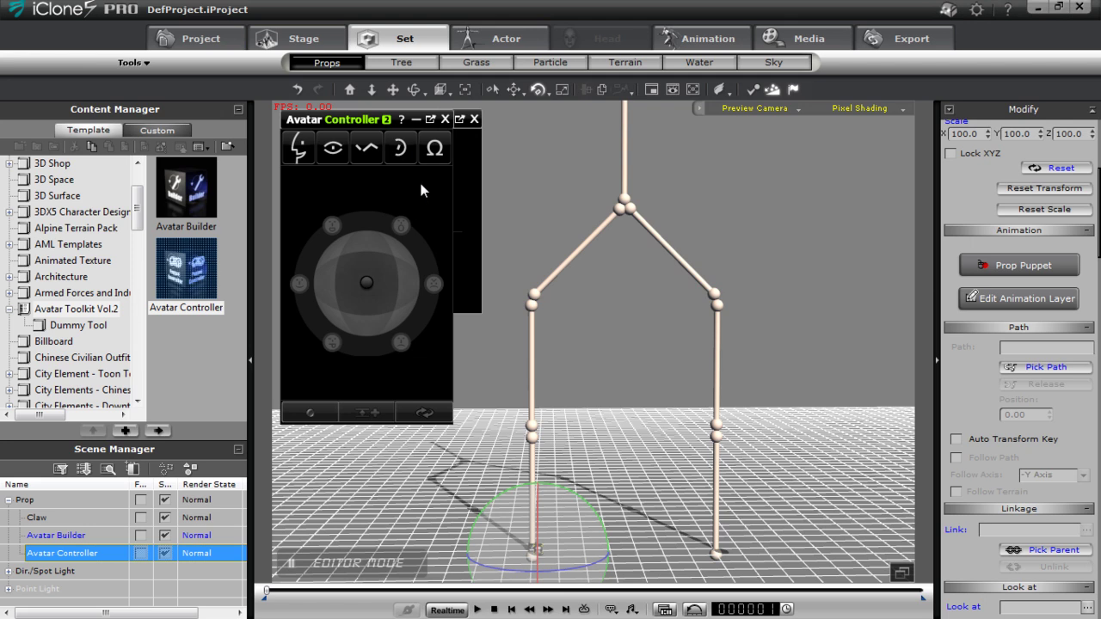
pyautogui.click(414, 120)
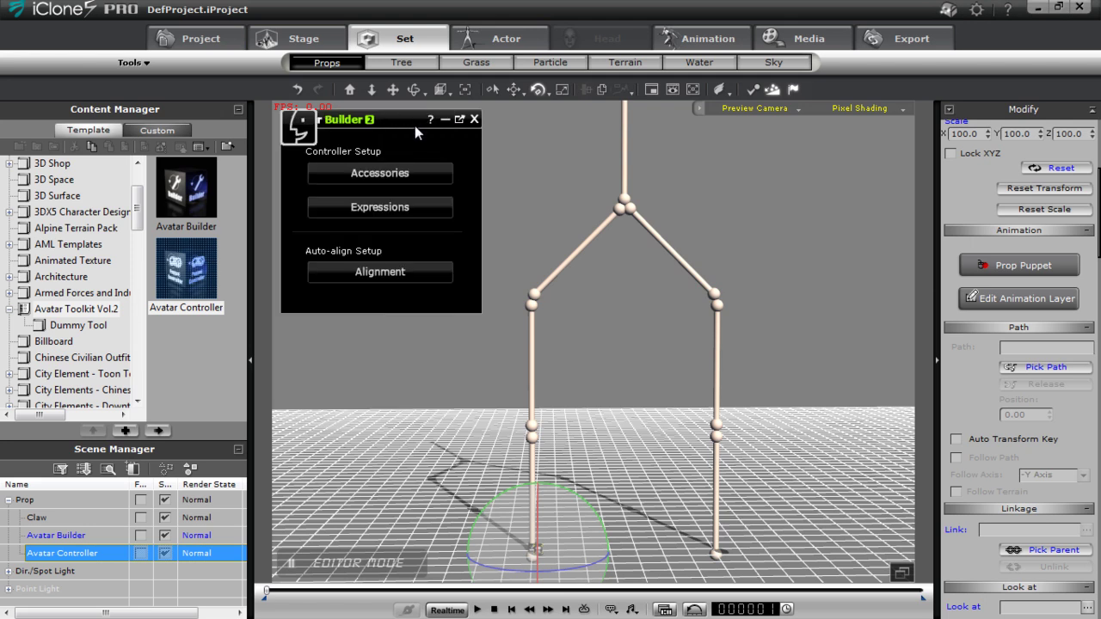
pyautogui.moveTo(393, 122); pyautogui.dragTo(387, 185)
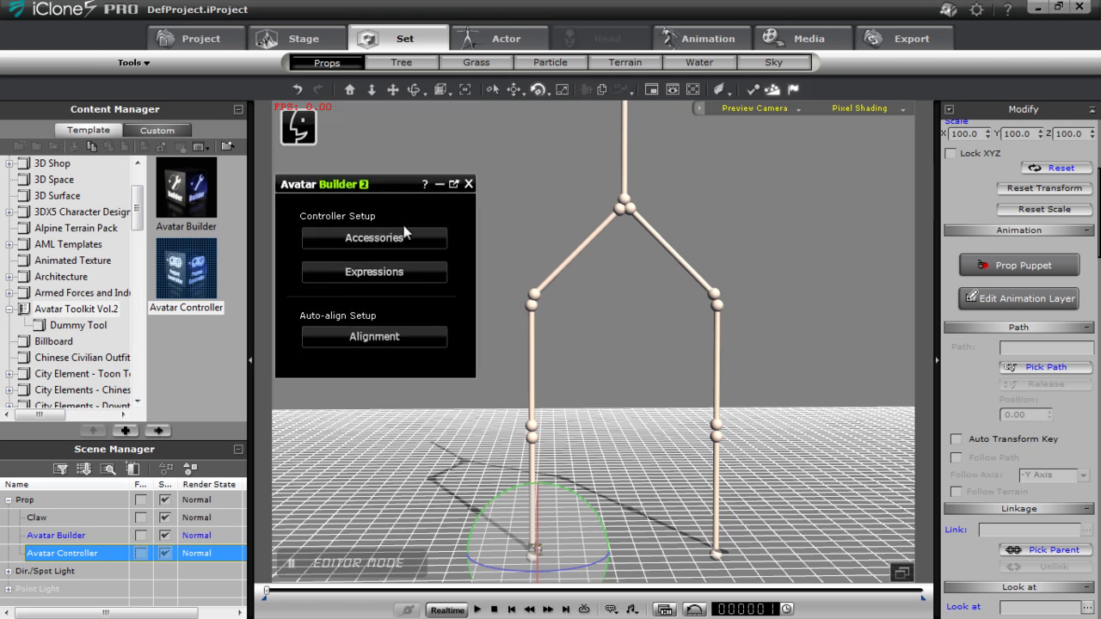
# - Add the Dummy Non-human character from the Avatar Toolkit Vol.2 avatars to the scene
pyautogui.click(499, 38)
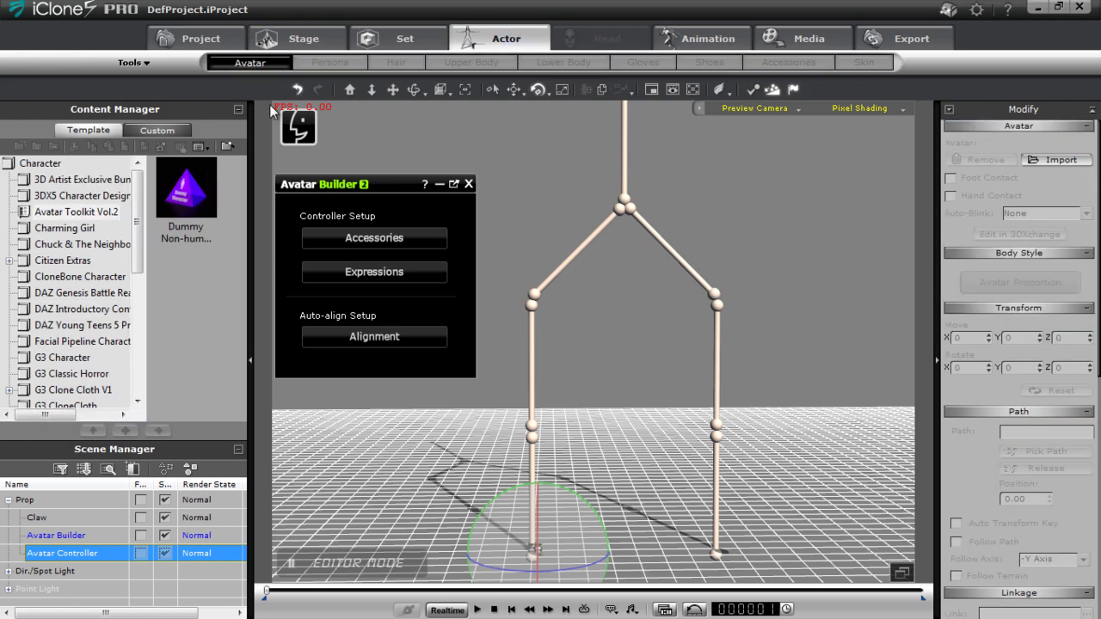
pyautogui.click(82, 215)
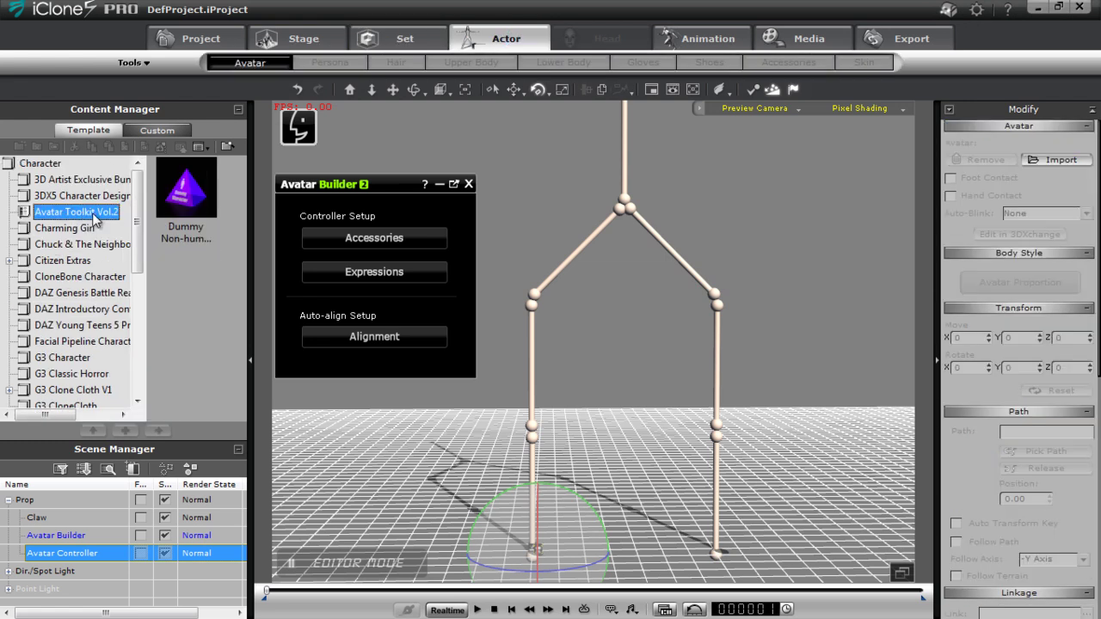
pyautogui.doubleClick(199, 199)
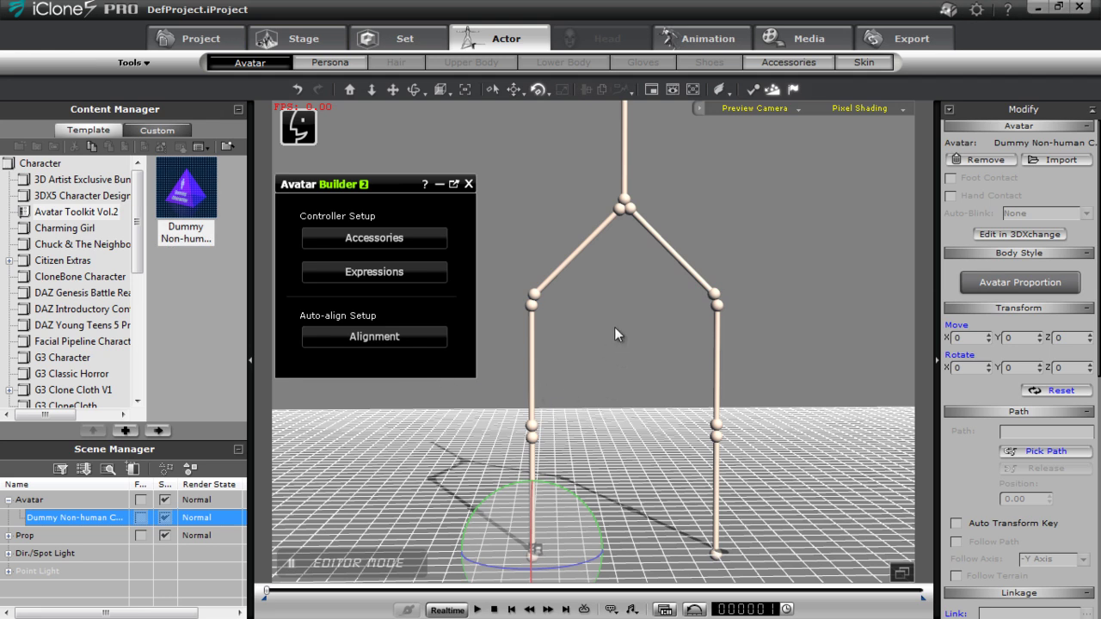
# - Attach the Claw prop to the Dummy Non-human character as an accessory, and select the character
pyautogui.click(8, 536)
pyautogui.click(43, 555)
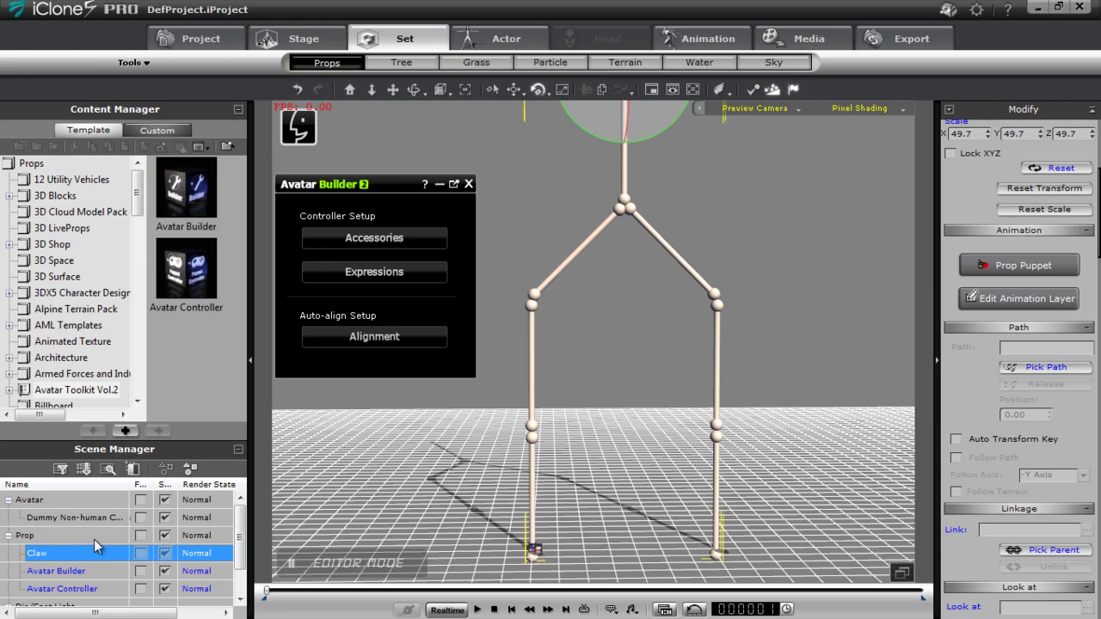
pyautogui.rightClick(624, 206)
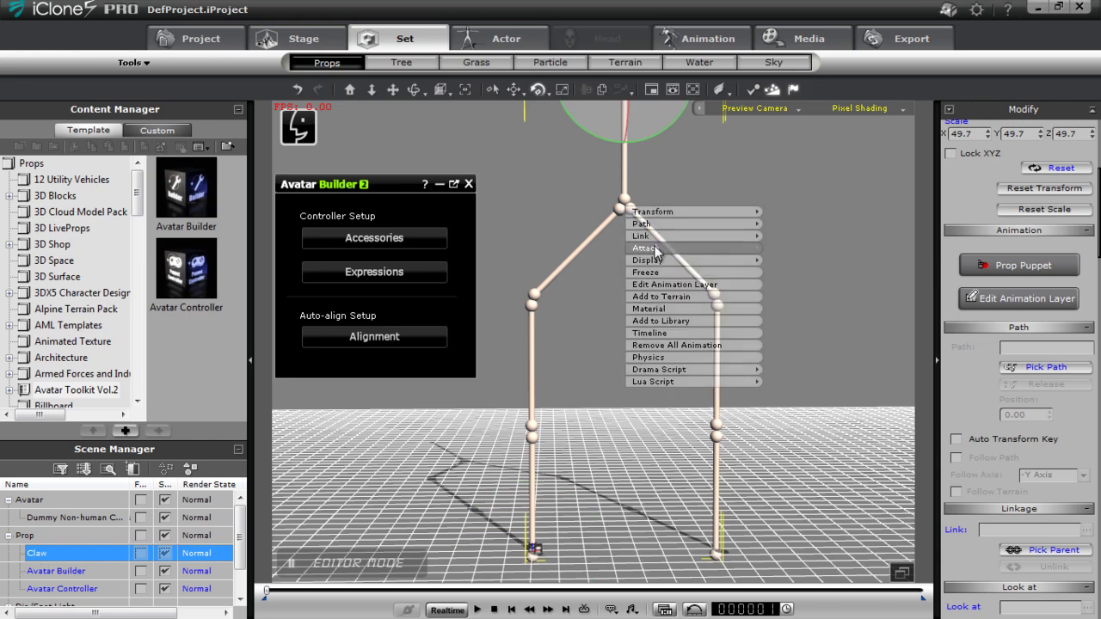
pyautogui.click(56, 517)
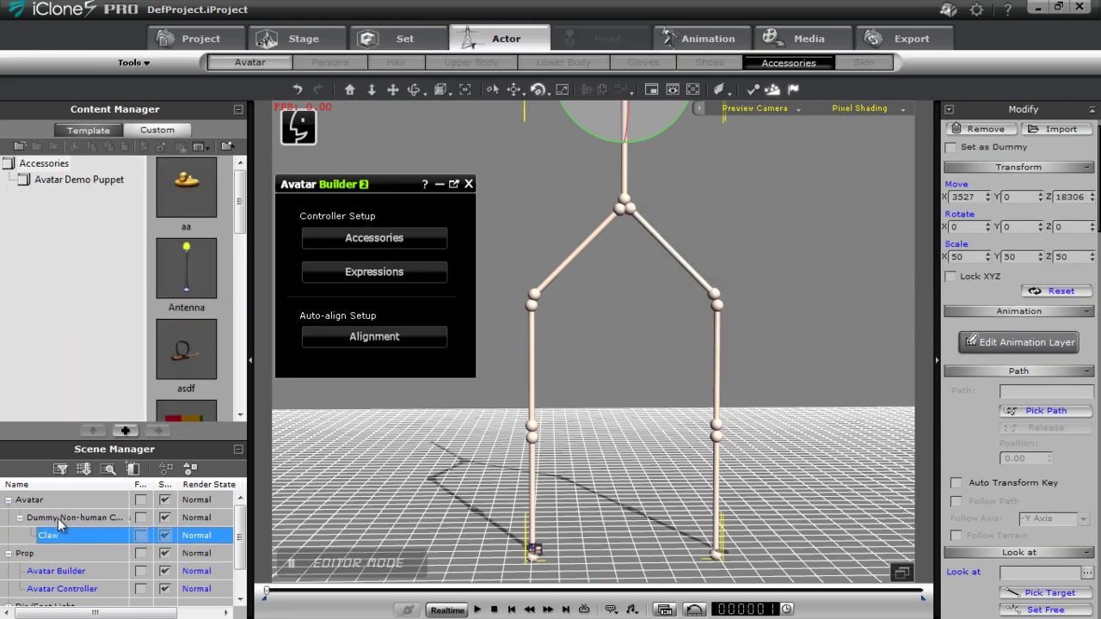
pyautogui.click(73, 521)
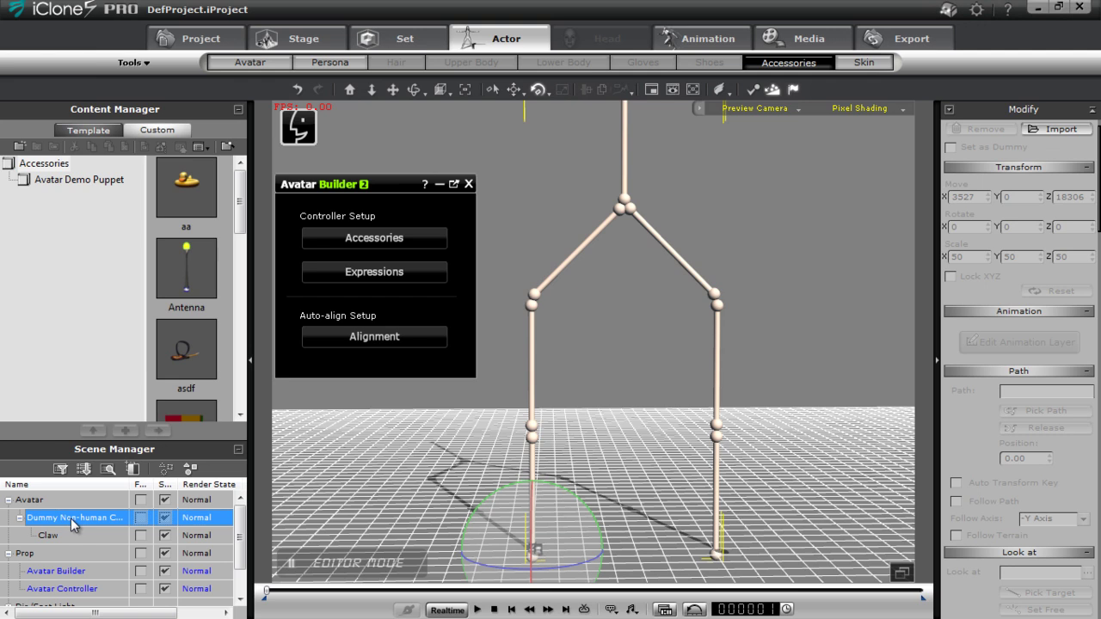
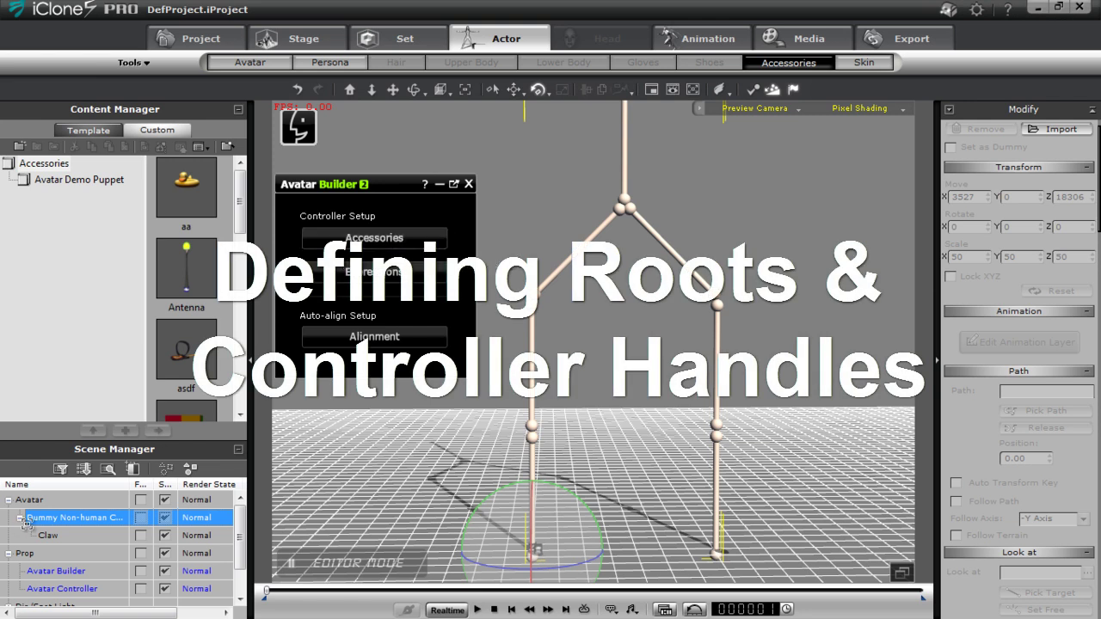
# - Start the accessory controller setup for the Claw, accepting automatic node renaming, and detach the Avatar Builder window from the viewport
pyautogui.click(45, 537)
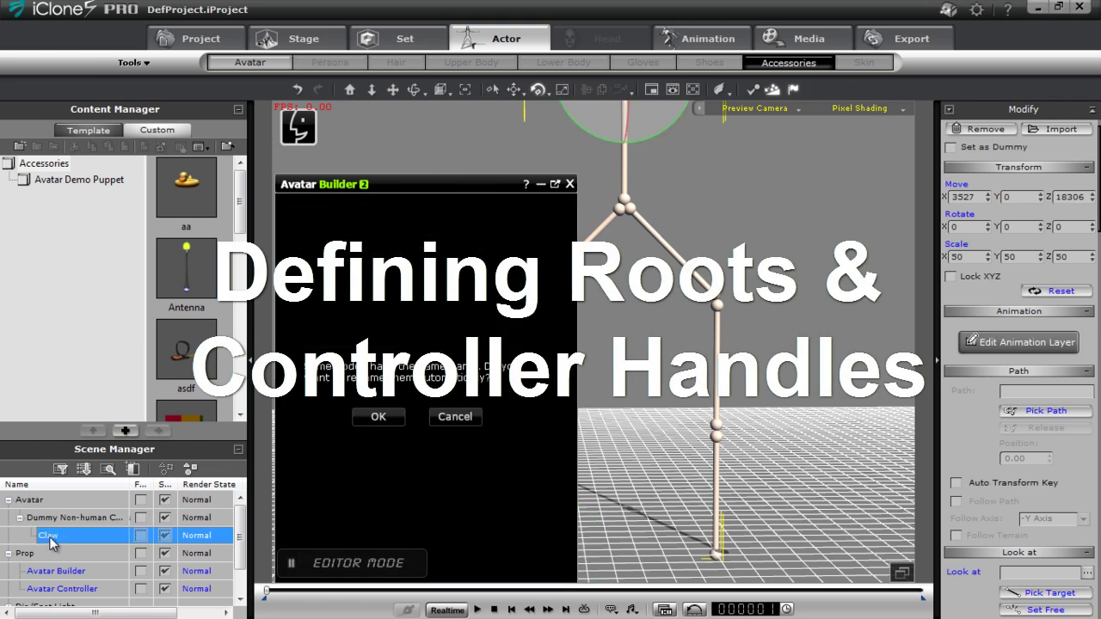
pyautogui.click(376, 418)
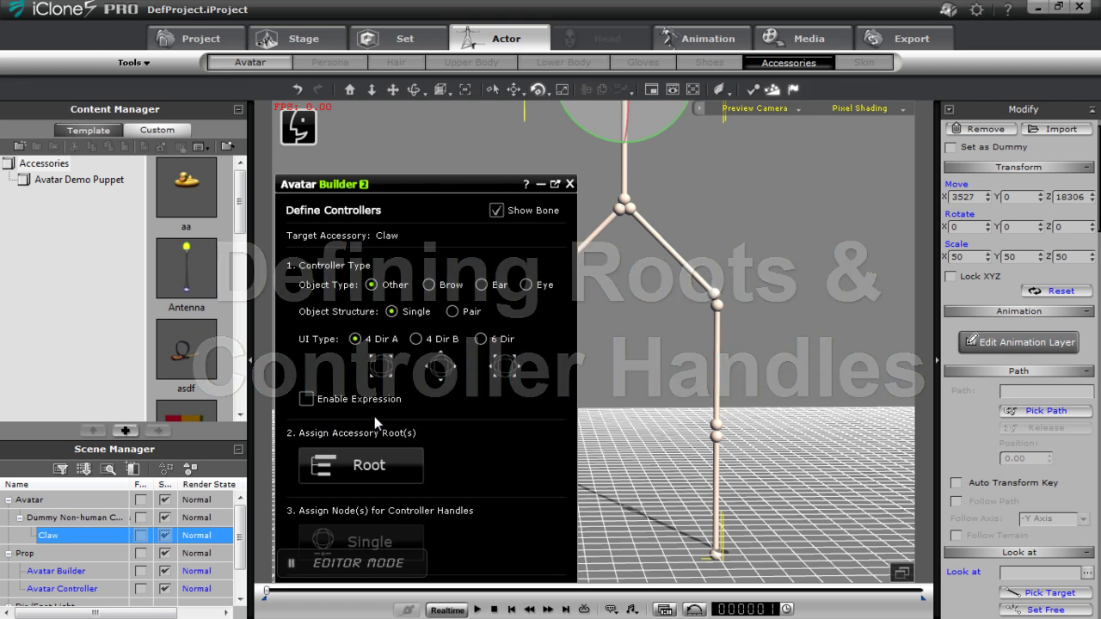
pyautogui.click(555, 184)
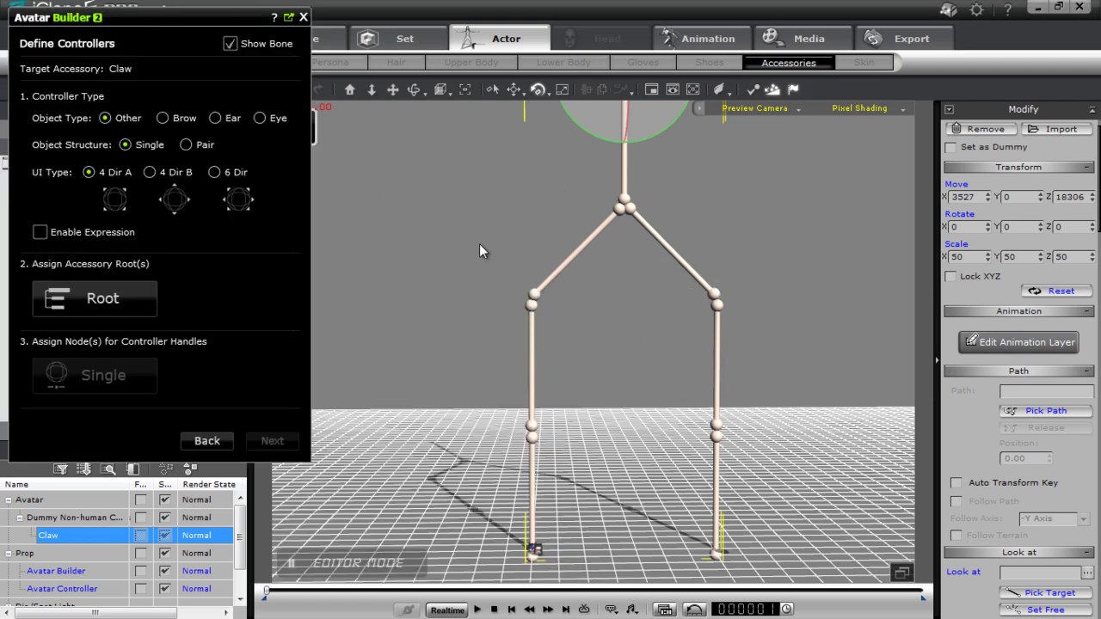
# - Set the controller's UI type to 4 Dir B and assign the Claw as the accessory root
pyautogui.moveTo(590, 274); pyautogui.dragTo(476, 344, button='middle')
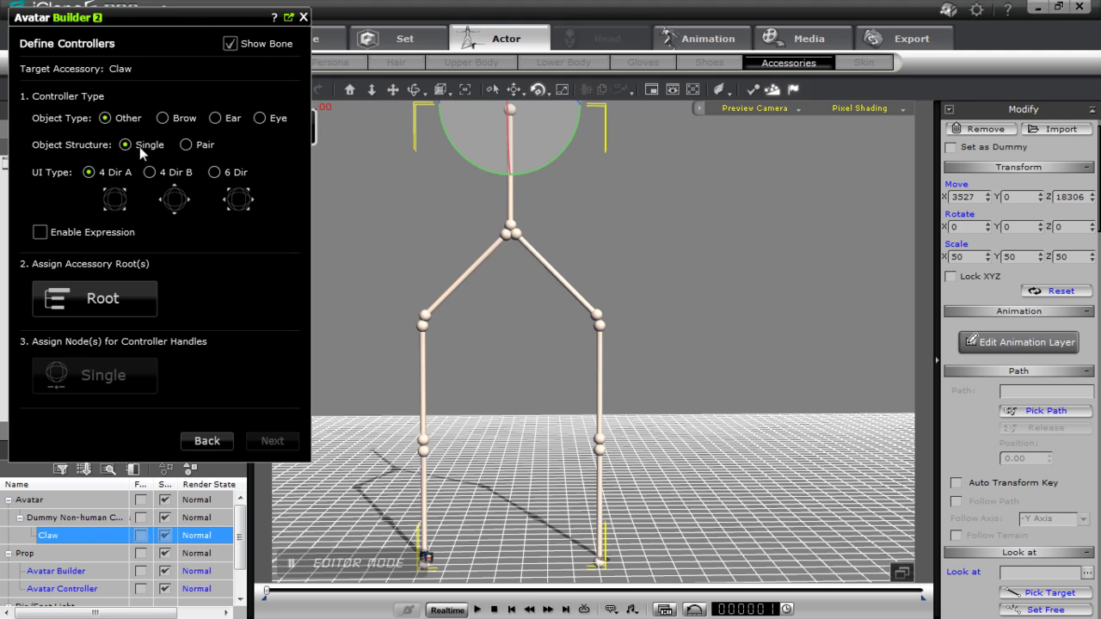
pyautogui.click(149, 173)
pyautogui.click(105, 301)
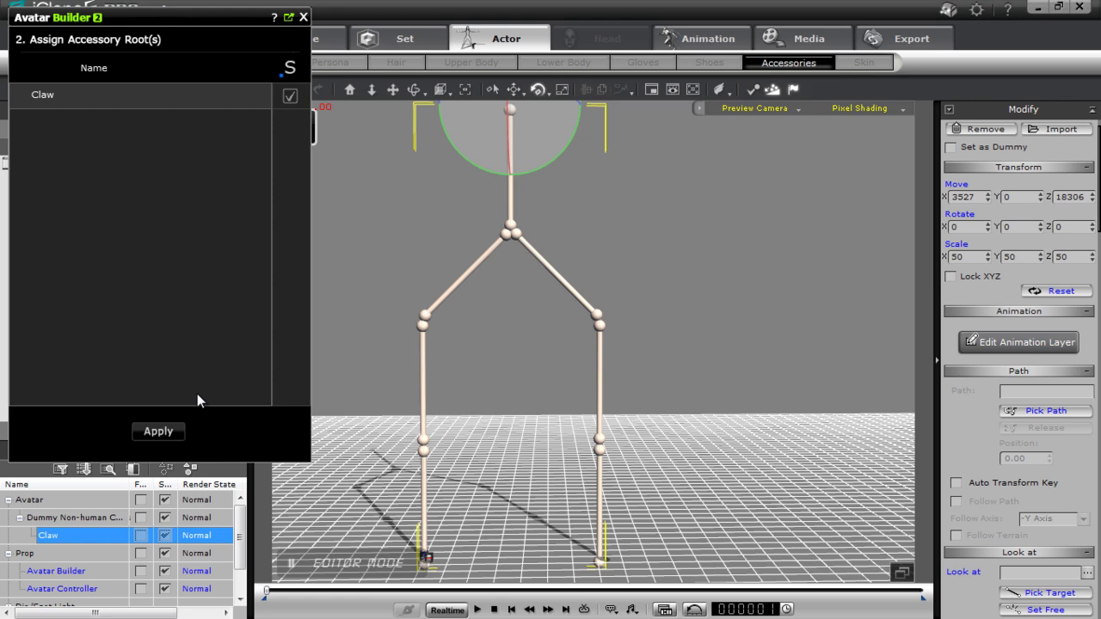
pyautogui.click(167, 432)
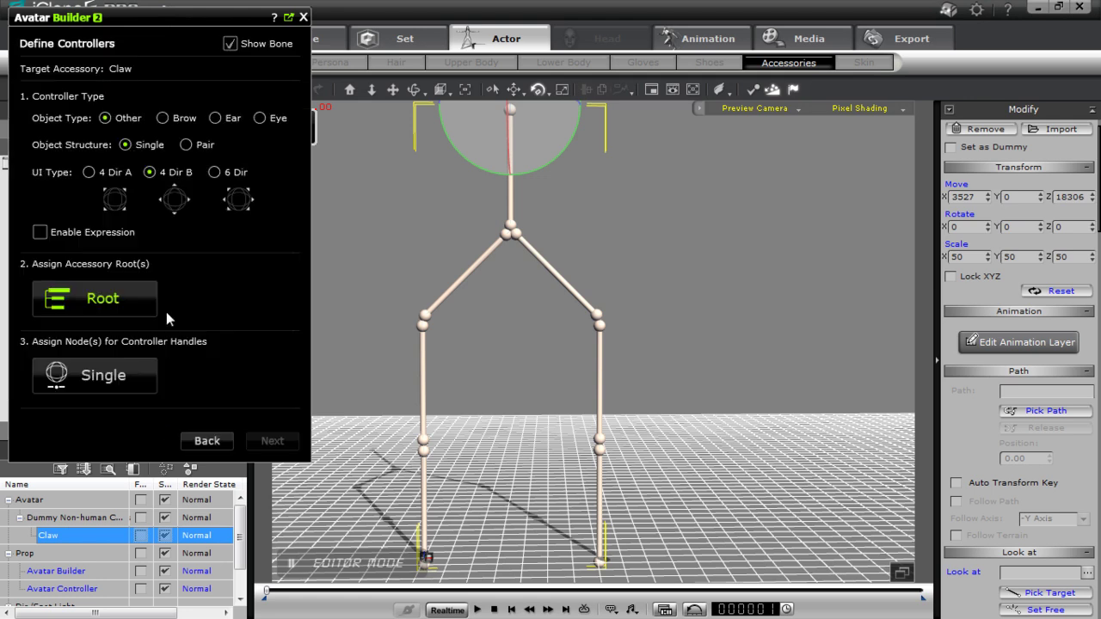
# - Open the node assignment for the single controller's handles and assign the Claw node to the sphere handle
pyautogui.click(100, 376)
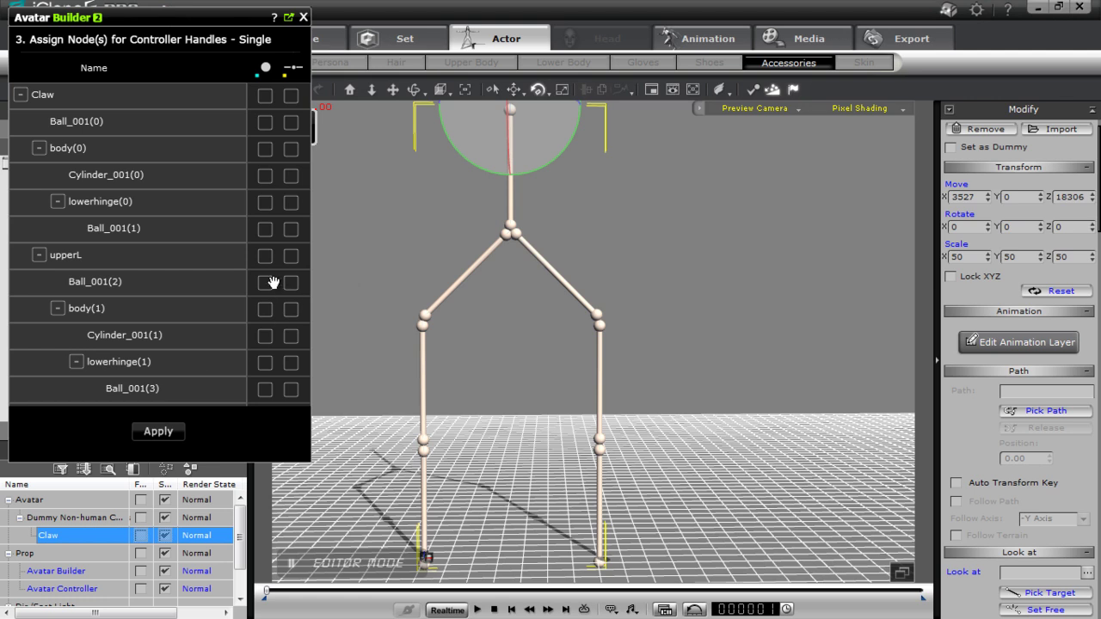
pyautogui.scroll(-1, 209, 298)
pyautogui.scroll(1, 209, 258)
pyautogui.scroll(-2, 207, 258)
pyautogui.scroll(2, 203, 258)
pyautogui.click(265, 95)
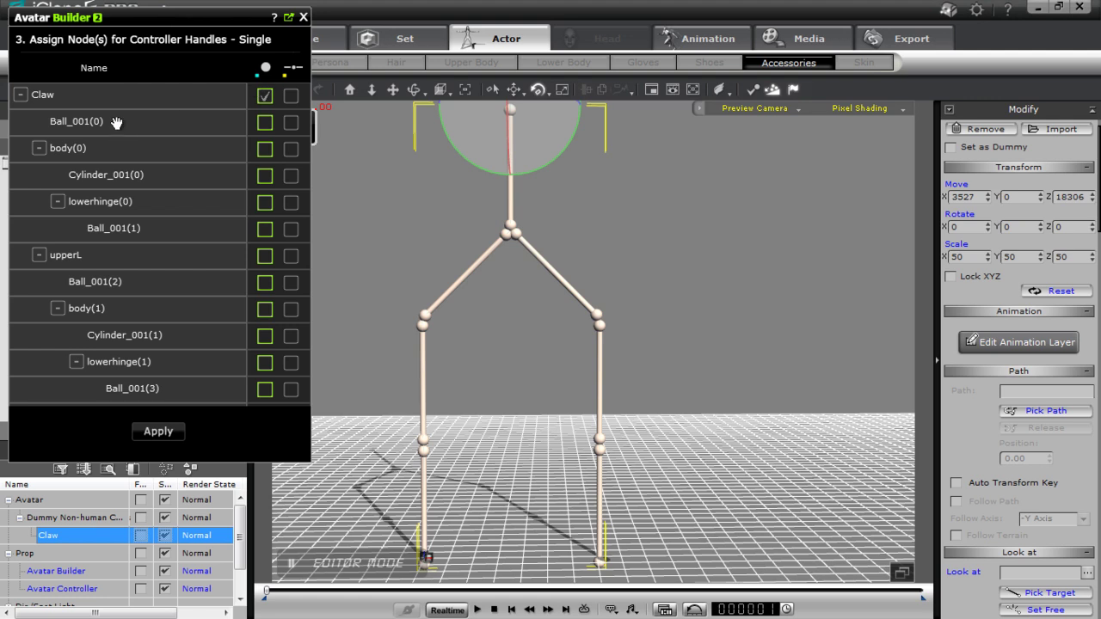
# - Assign the left arm nodes upperL, midL and lowerL to the slider handle
pyautogui.scroll(-1, 132, 331)
pyautogui.scroll(-4, 132, 331)
pyautogui.scroll(5, 152, 209)
pyautogui.click(289, 256)
pyautogui.scroll(-3, 232, 226)
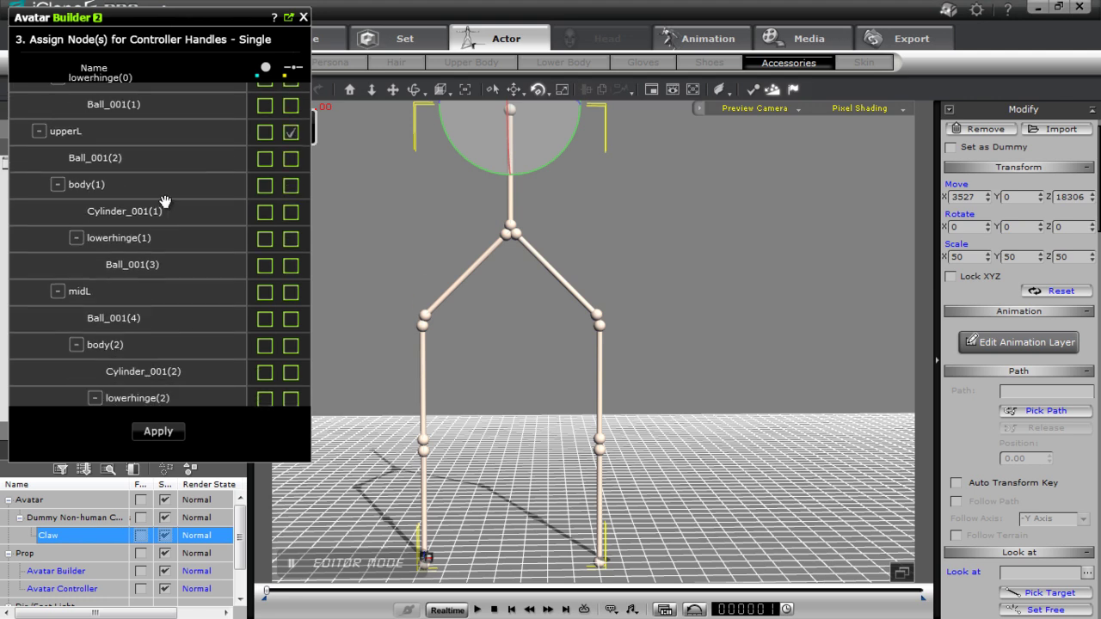
pyautogui.click(291, 247)
pyautogui.scroll(-3, 172, 352)
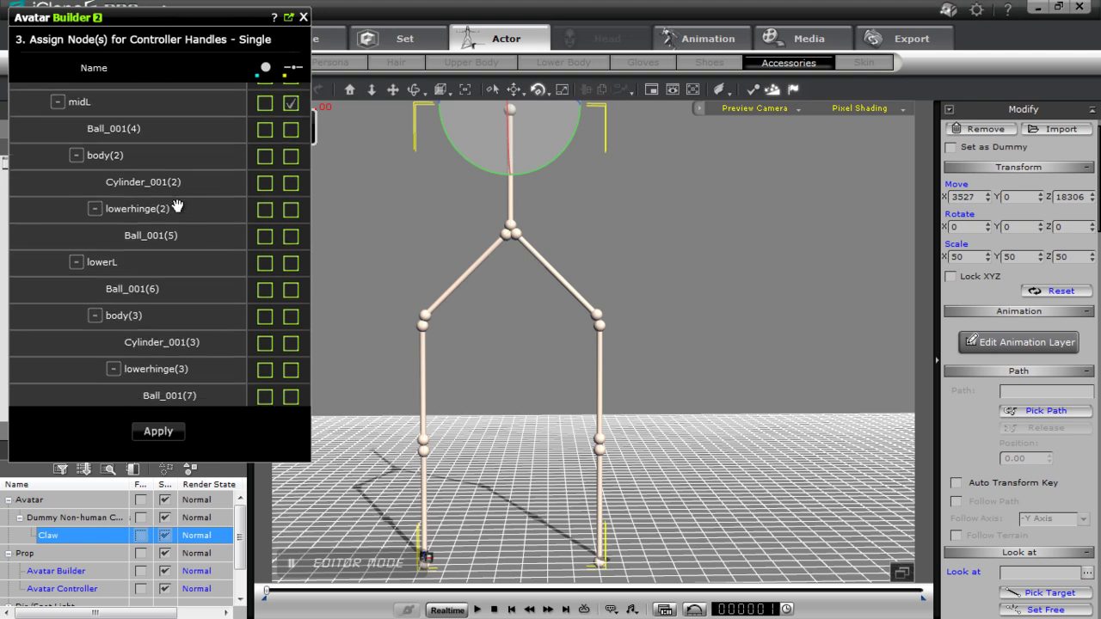
pyautogui.click(291, 262)
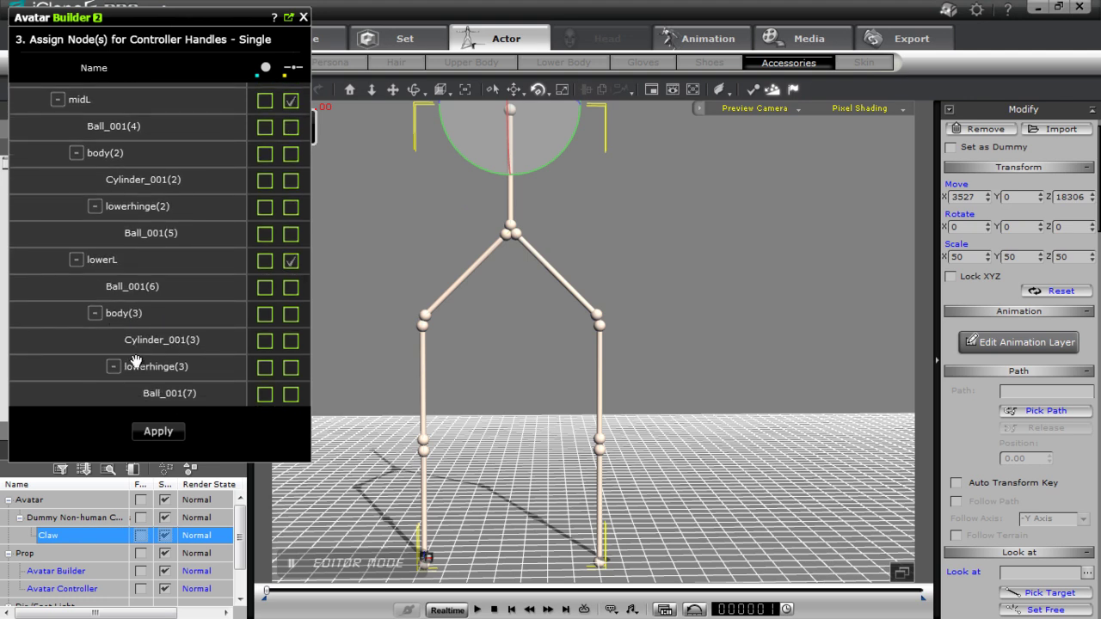
# - Assign the right arm's upper node, midR and lowerR to the slider handle, and apply the node assignments
pyautogui.scroll(-1, 161, 294)
pyautogui.scroll(-3, 161, 294)
pyautogui.click(291, 236)
pyautogui.scroll(-2, 157, 346)
pyautogui.click(293, 297)
pyautogui.scroll(-4, 158, 369)
pyautogui.click(291, 269)
pyautogui.scroll(-1, 172, 215)
pyautogui.scroll(1, 175, 221)
pyautogui.scroll(-1, 171, 218)
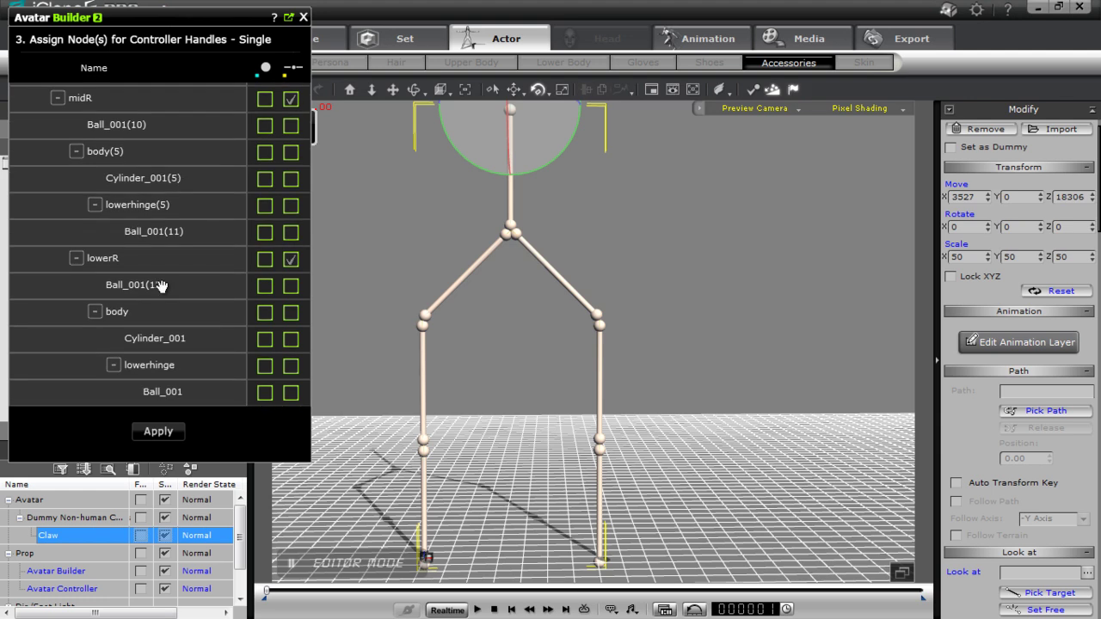
pyautogui.click(158, 432)
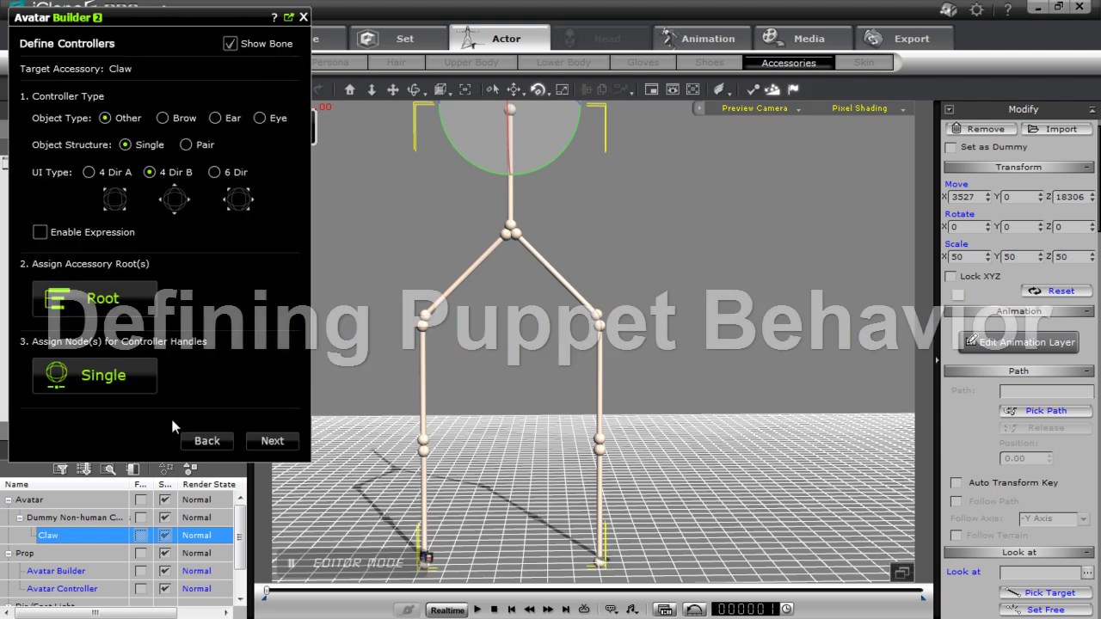
# - Proceed to defining the puppet behavior and apply the Claw's current pose as the neutral center pose
pyautogui.click(272, 439)
pyautogui.moveTo(587, 348); pyautogui.dragTo(579, 376, button='middle')
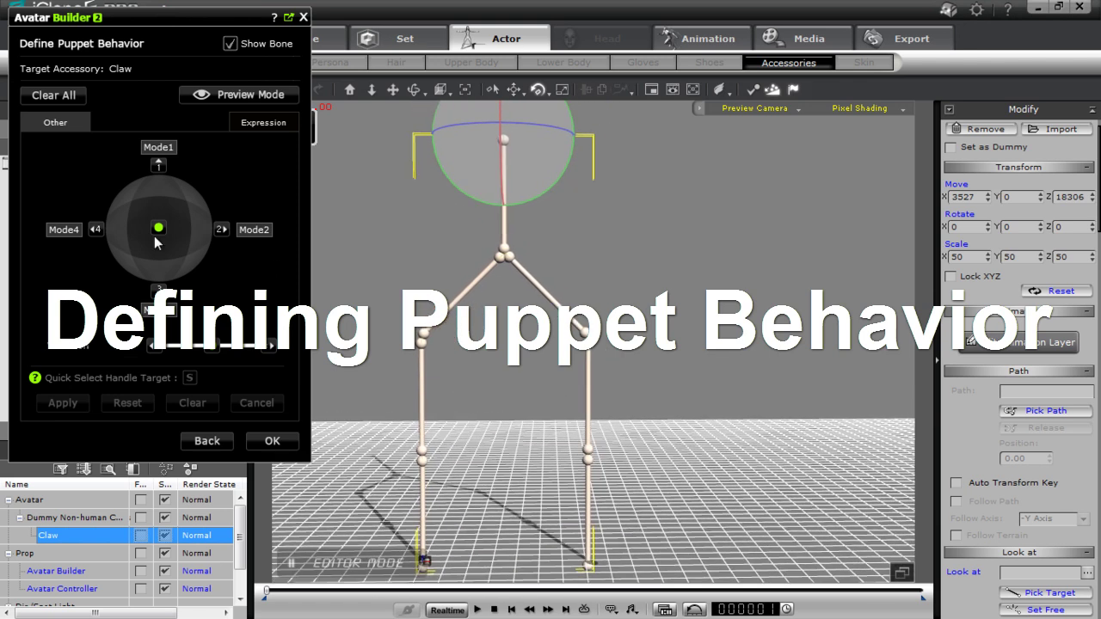
pyautogui.click(158, 228)
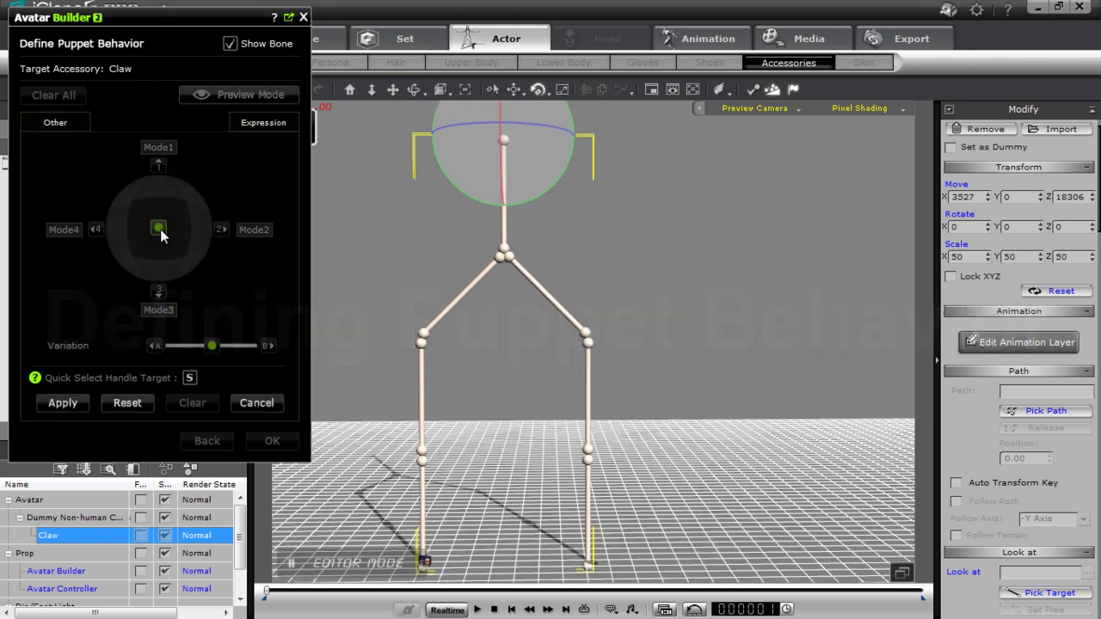
pyautogui.click(83, 403)
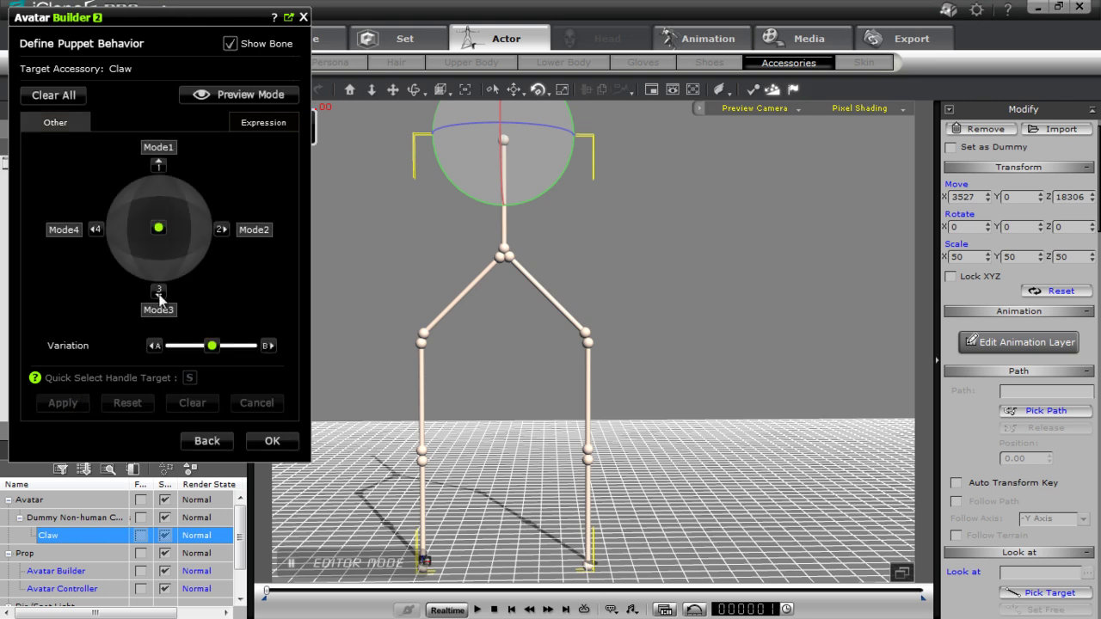
# - Define Mode1 by moving the Claw straight up to a Z position of about 23730, and apply it
pyautogui.click(158, 165)
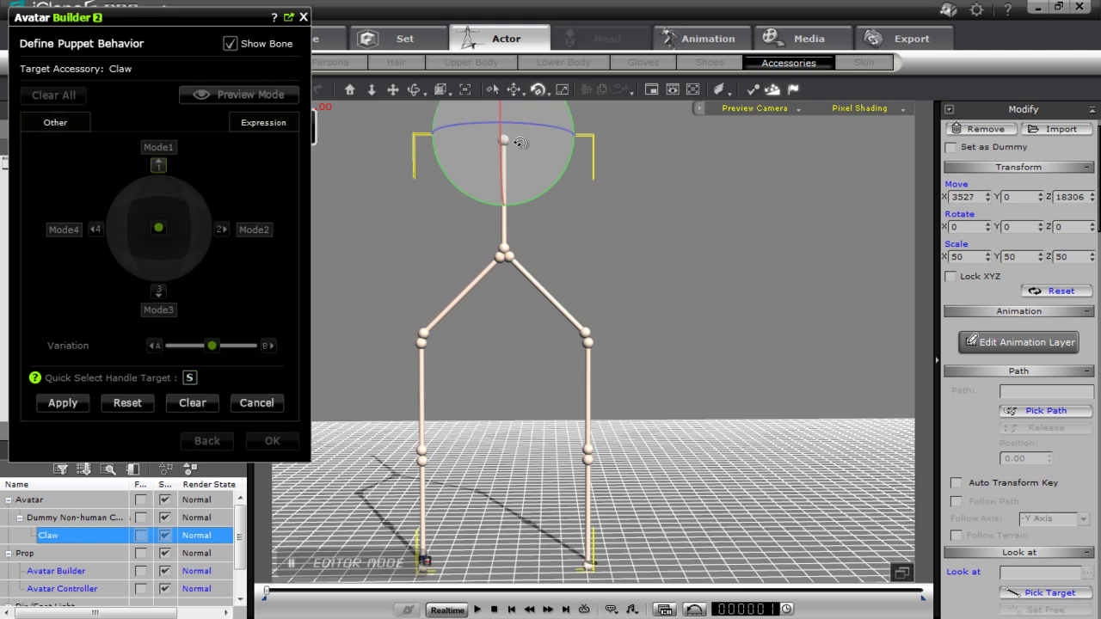
pyautogui.press('w')
pyautogui.moveTo(529, 203); pyautogui.dragTo(508, 30)
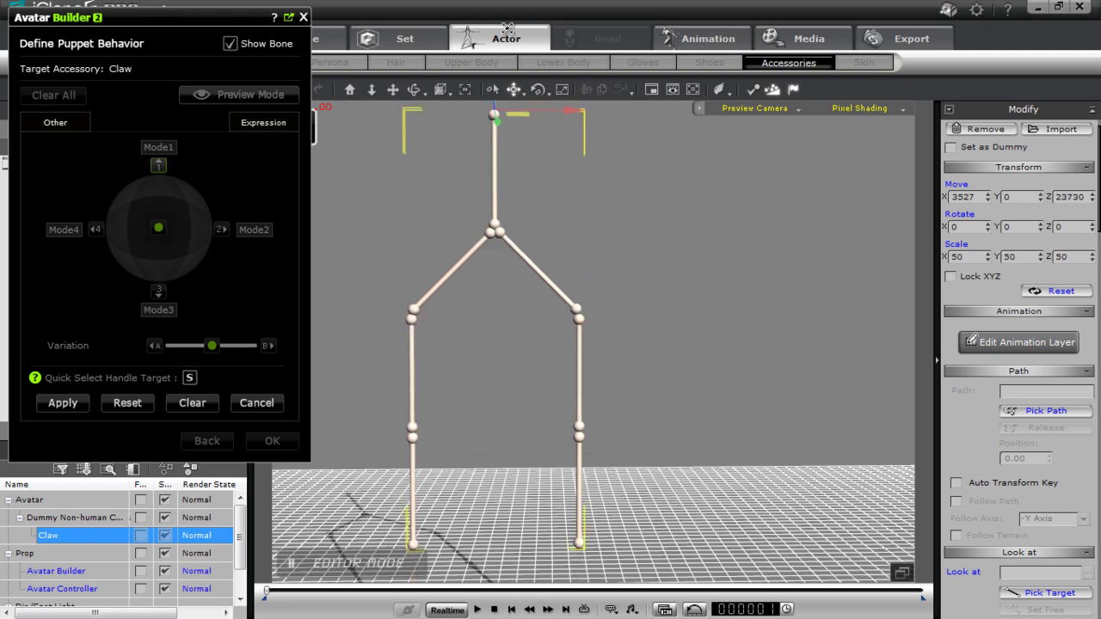
pyautogui.click(81, 402)
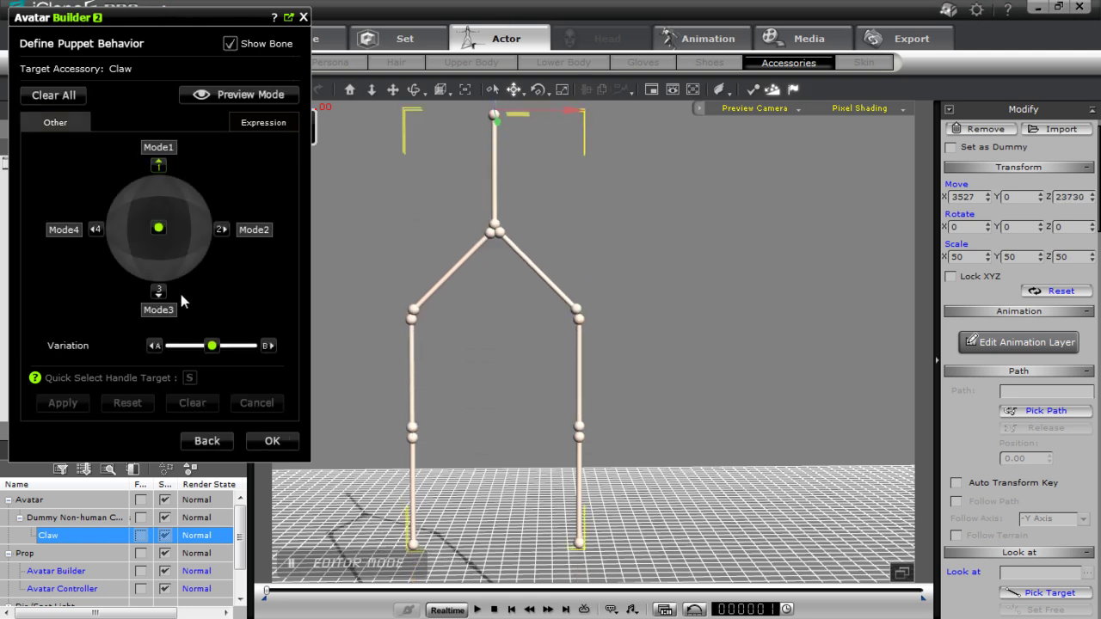
# - Define Mode3 by lowering the Claw to a Z position of about 15945, apply it, and preview the vertical movement
pyautogui.click(162, 294)
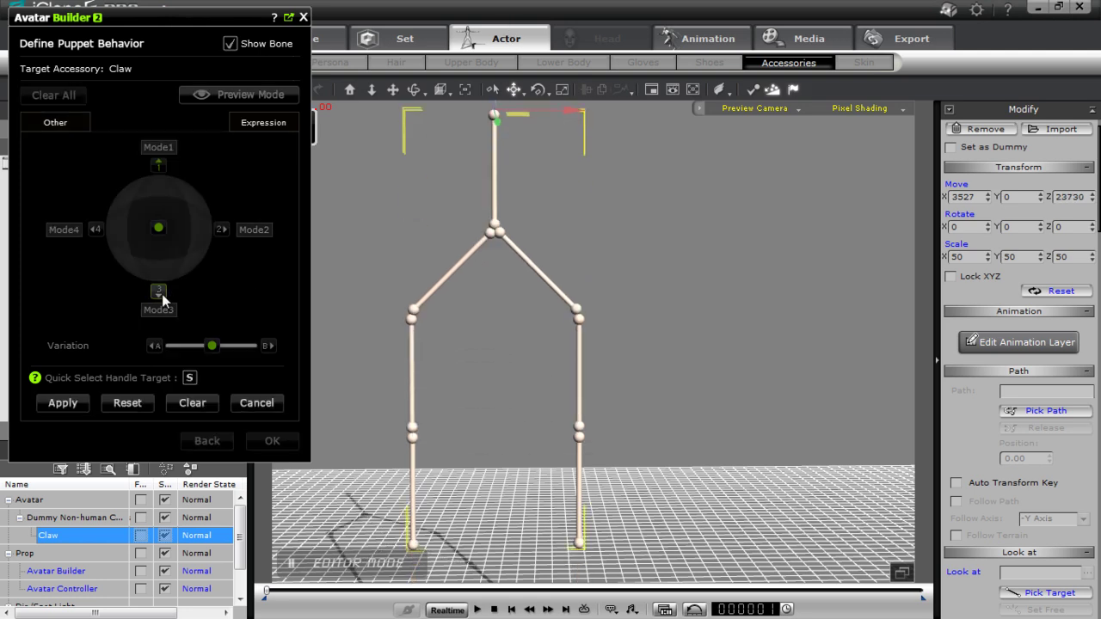
pyautogui.click(127, 403)
pyautogui.moveTo(478, 392); pyautogui.dragTo(527, 375, button='middle')
pyautogui.moveTo(539, 111); pyautogui.dragTo(112, 291)
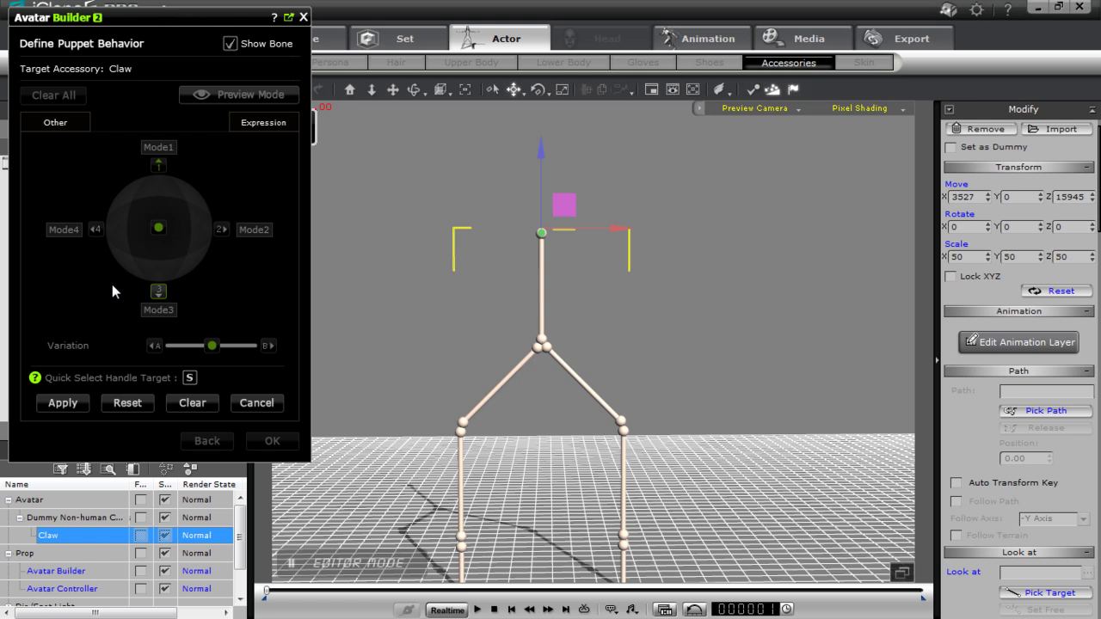
pyautogui.click(59, 402)
pyautogui.moveTo(158, 239)
pyautogui.mouseDown()
pyautogui.moveTo(162, 180)
pyautogui.moveTo(167, 334)
pyautogui.moveTo(182, 229)
pyautogui.moveTo(172, 273)
pyautogui.moveTo(166, 194)
pyautogui.moveTo(139, 242)
pyautogui.moveTo(165, 216)
pyautogui.moveTo(157, 267)
pyautogui.moveTo(160, 242)
pyautogui.mouseUp()
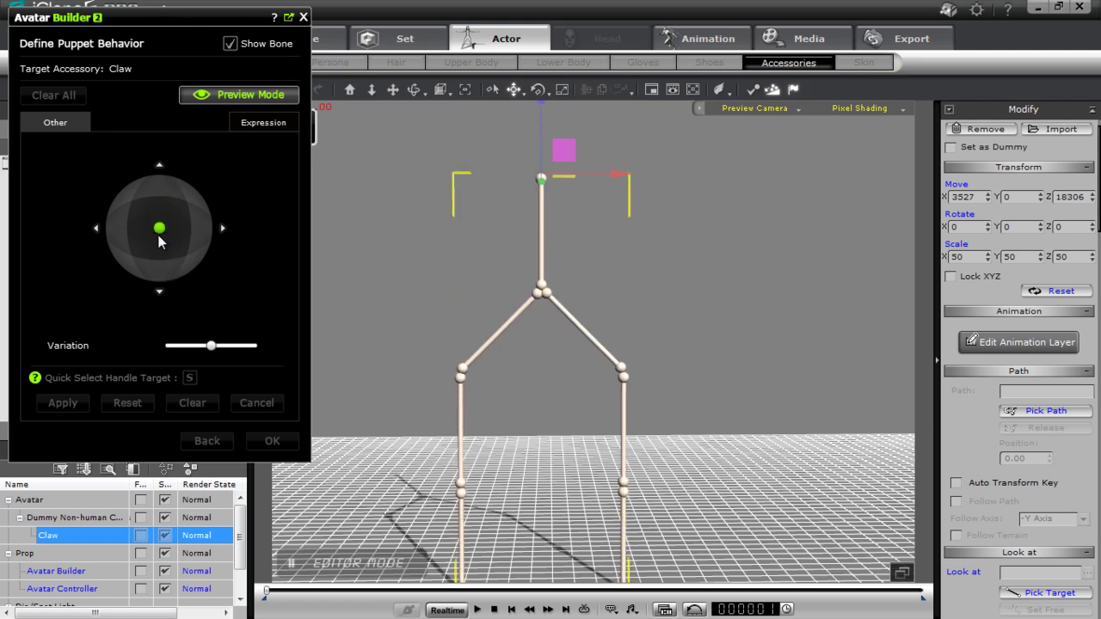
pyautogui.click(254, 96)
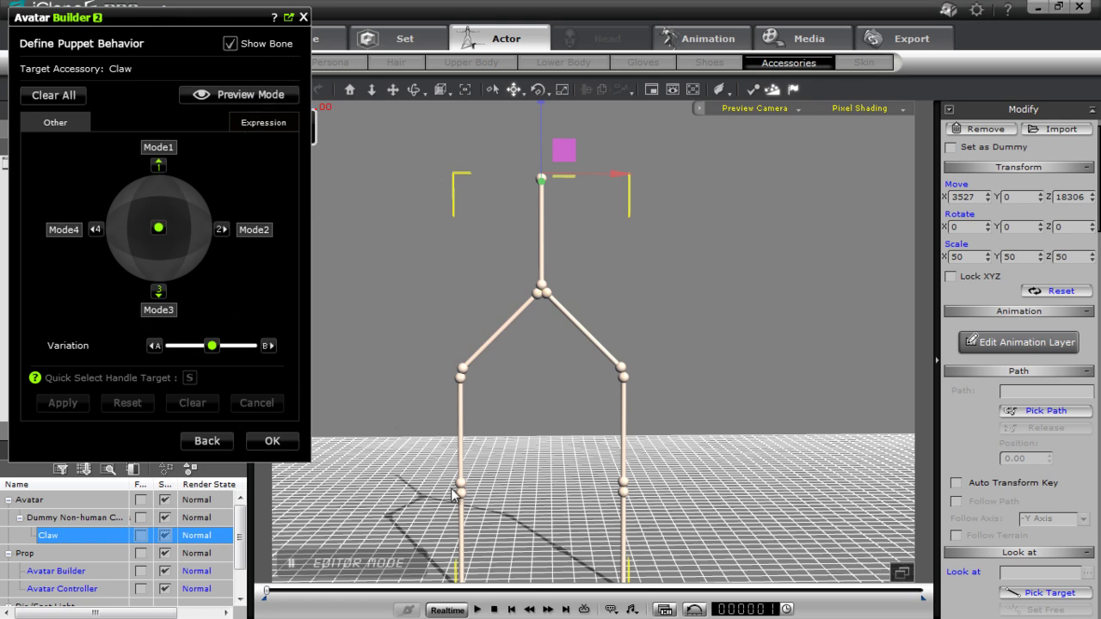
# - Apply the Claw's current pose as the neutral center pose of the Variation slider
pyautogui.moveTo(508, 448); pyautogui.dragTo(529, 426, button='middle')
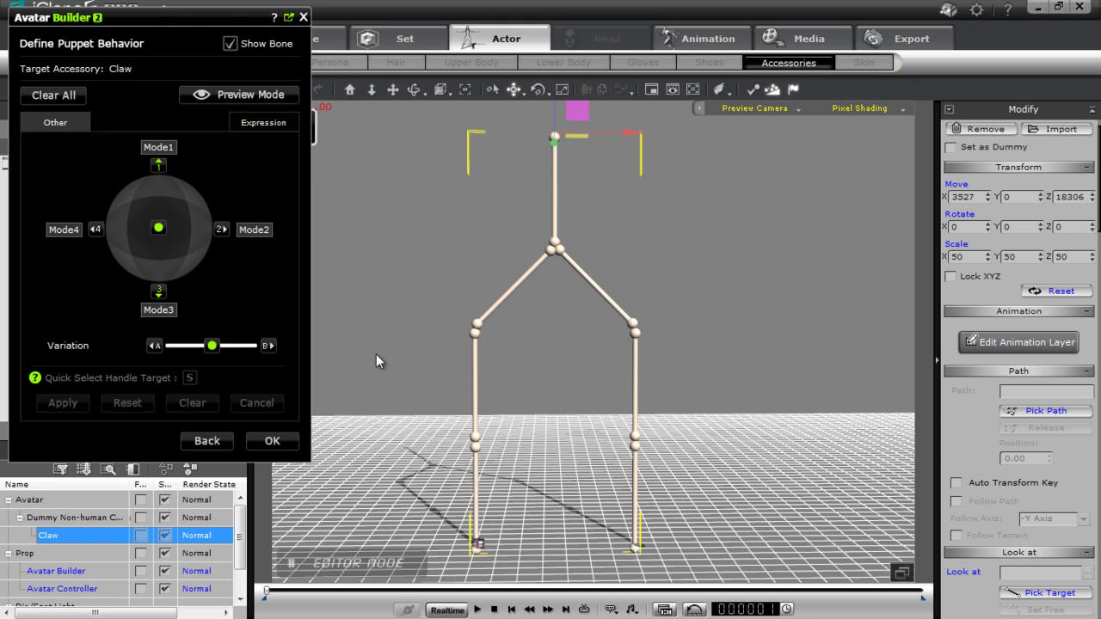
pyautogui.click(212, 348)
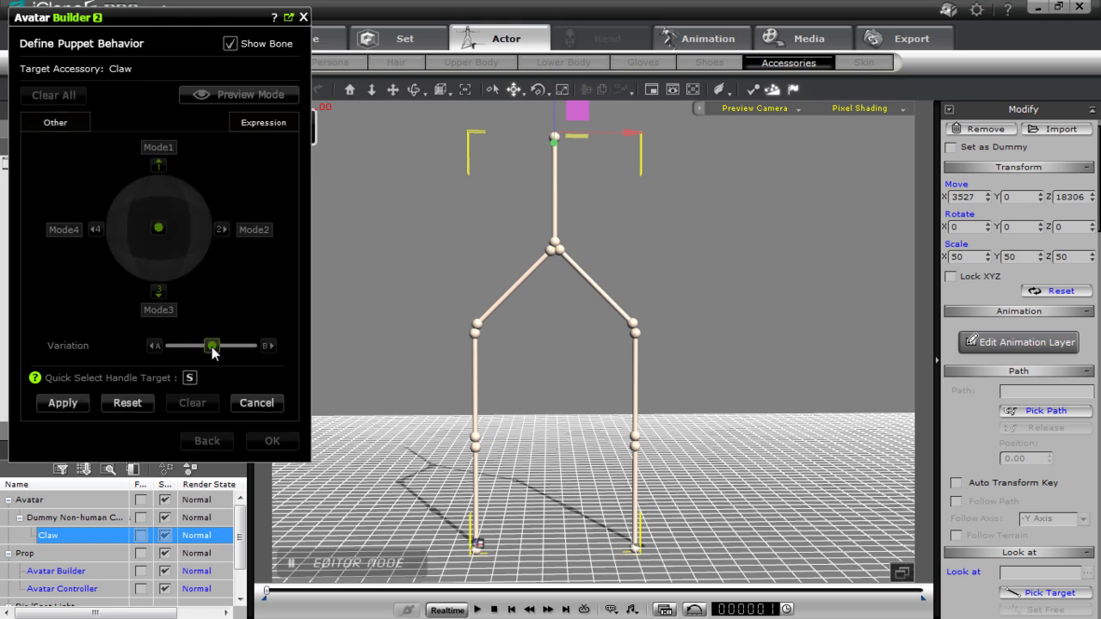
pyautogui.click(66, 405)
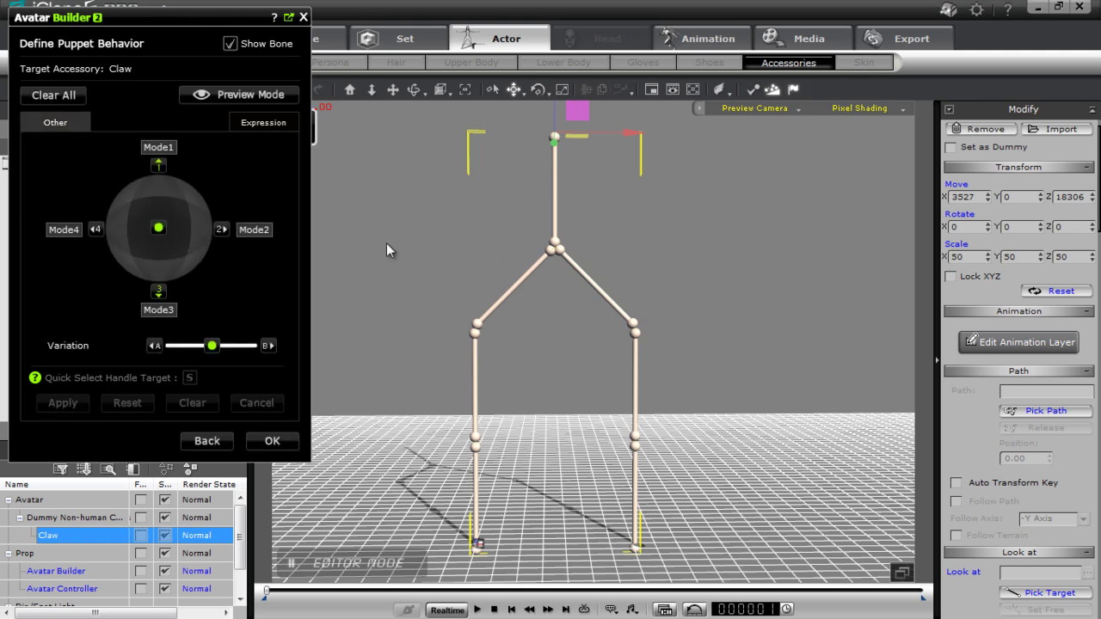
# - Start defining Variation A and rotate the upperL bone slightly outward in the motion layer editor
pyautogui.click(153, 346)
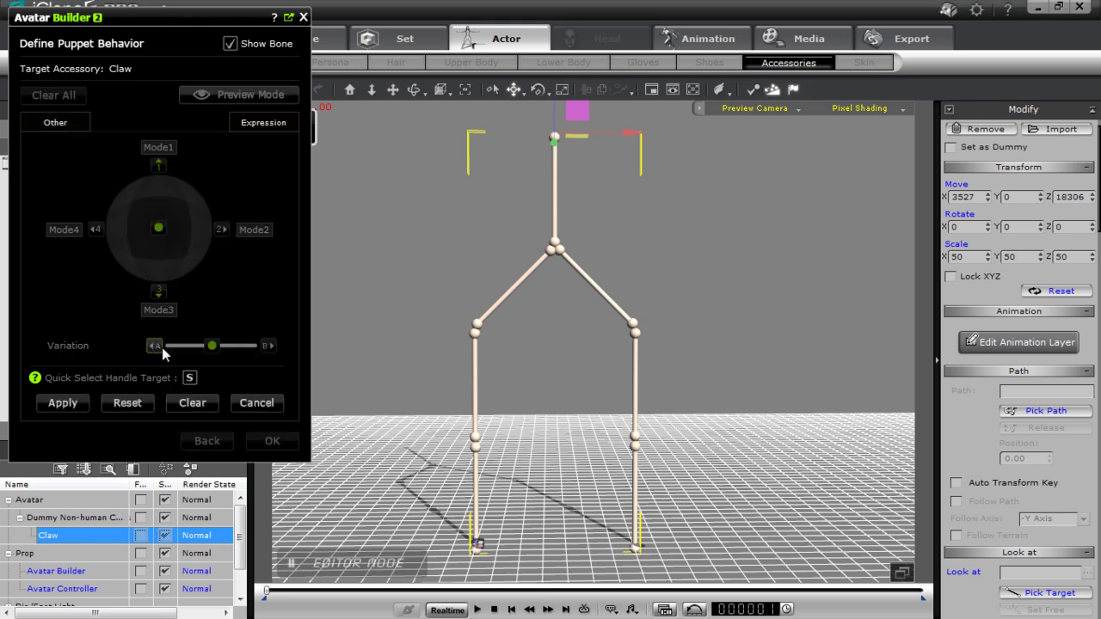
pyautogui.click(1027, 342)
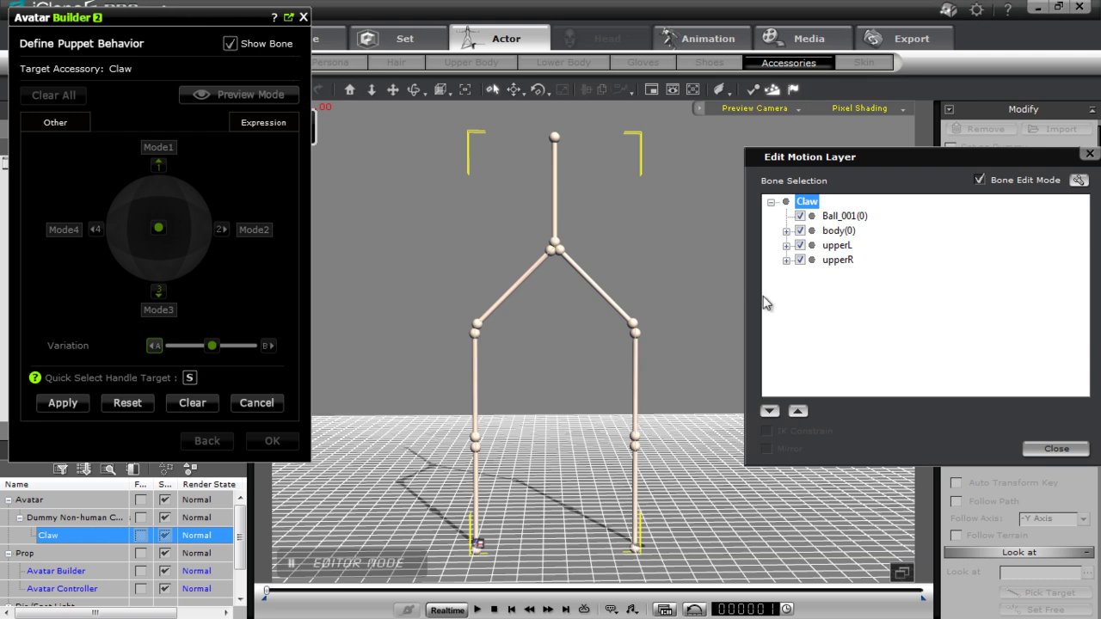
pyautogui.click(834, 246)
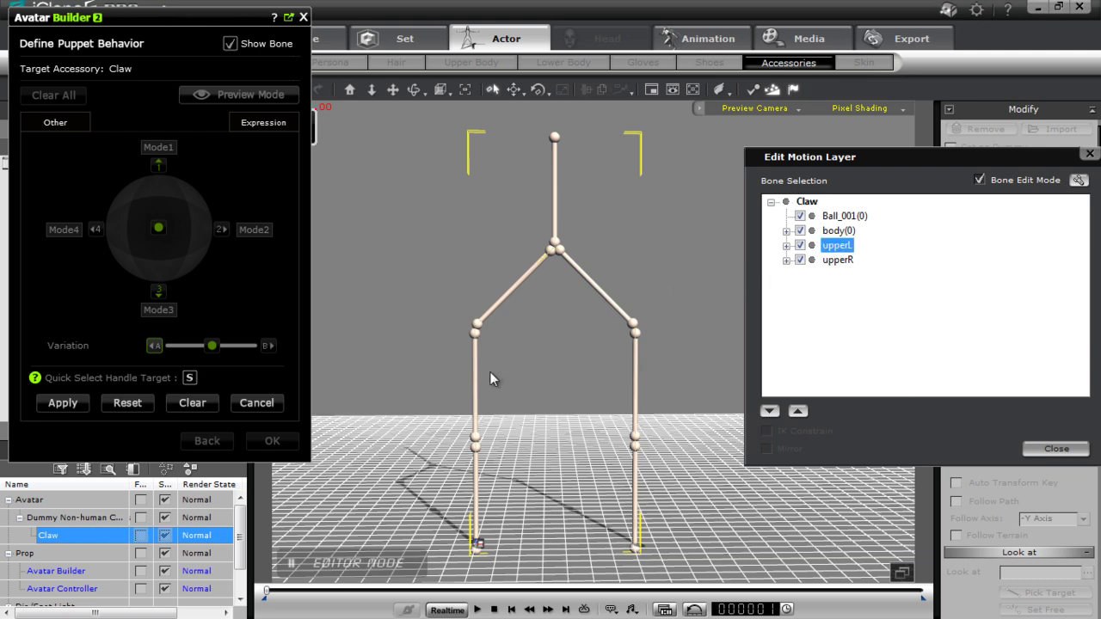
pyautogui.moveTo(535, 391); pyautogui.dragTo(572, 372)
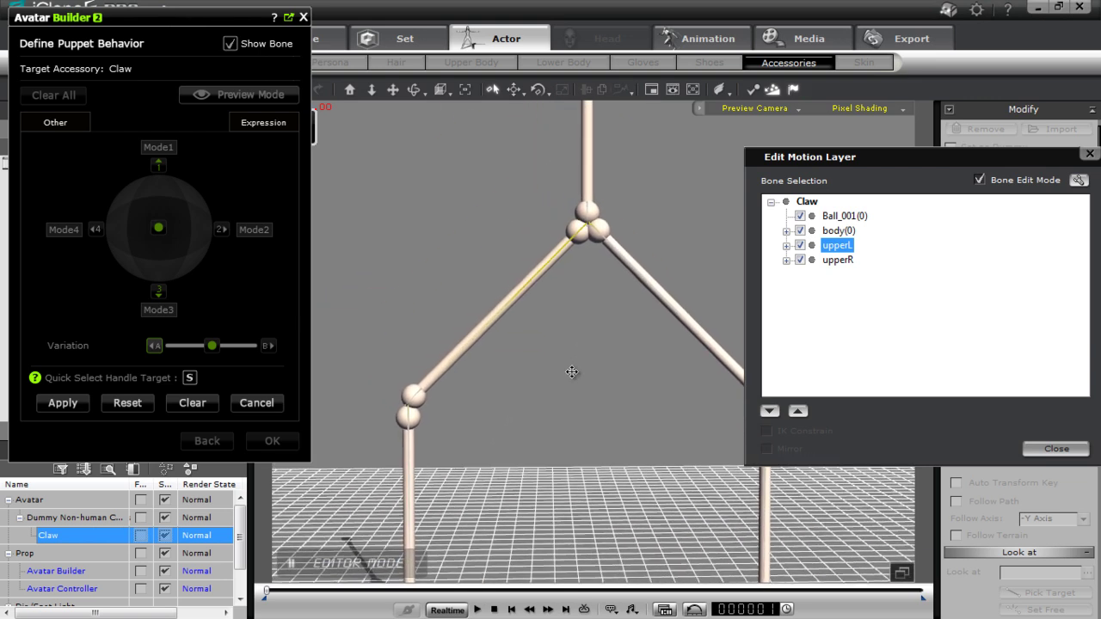
pyautogui.scroll(5, 572, 371)
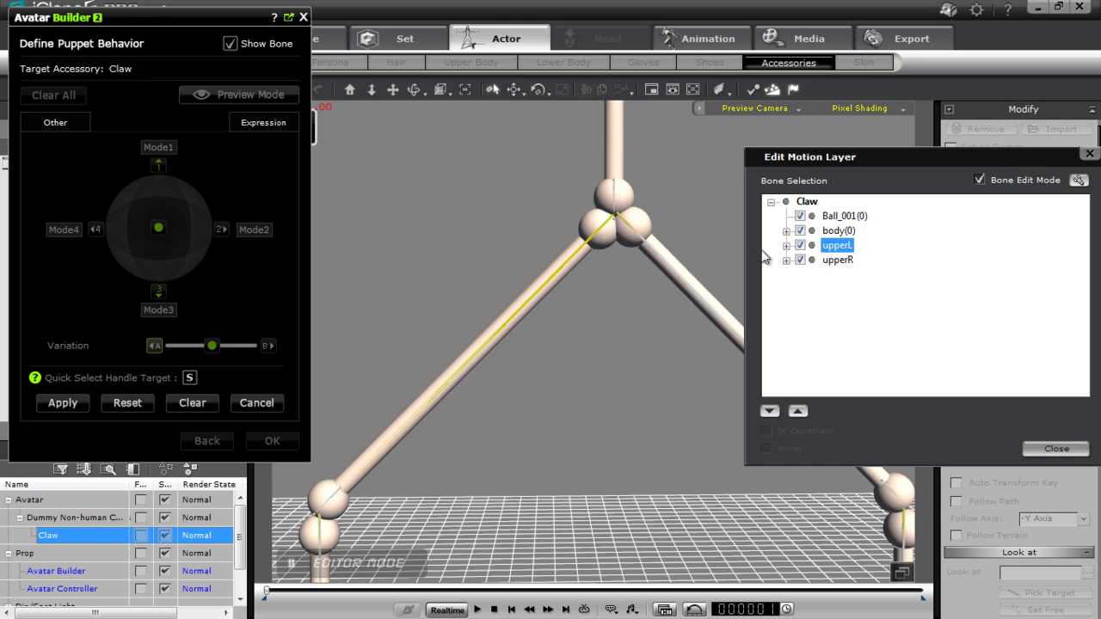
pyautogui.click(785, 246)
pyautogui.click(851, 260)
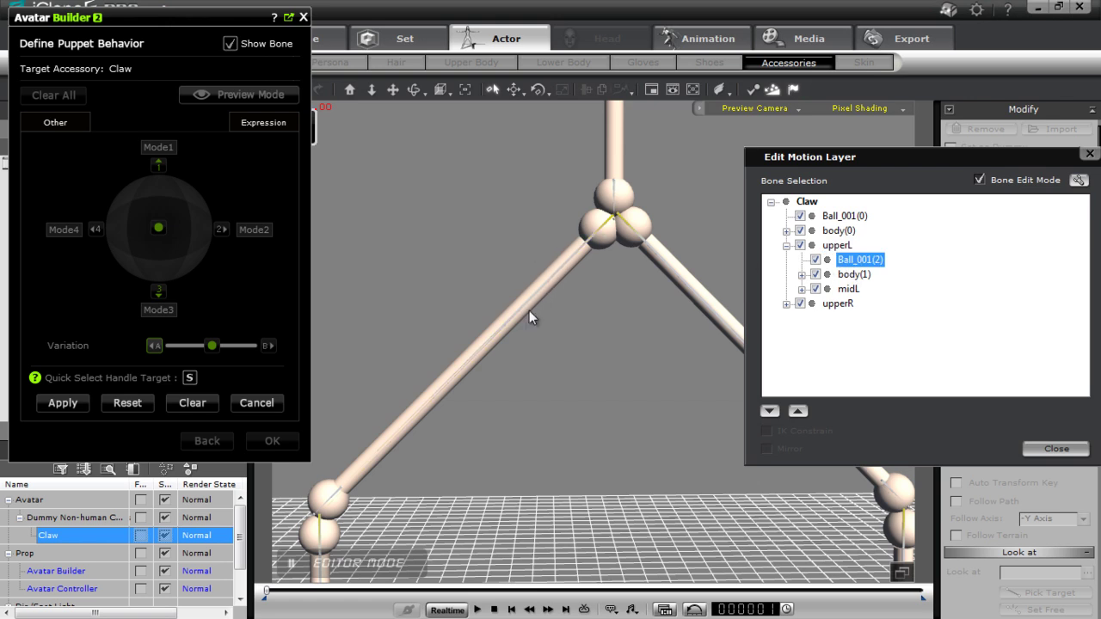
pyautogui.click(835, 246)
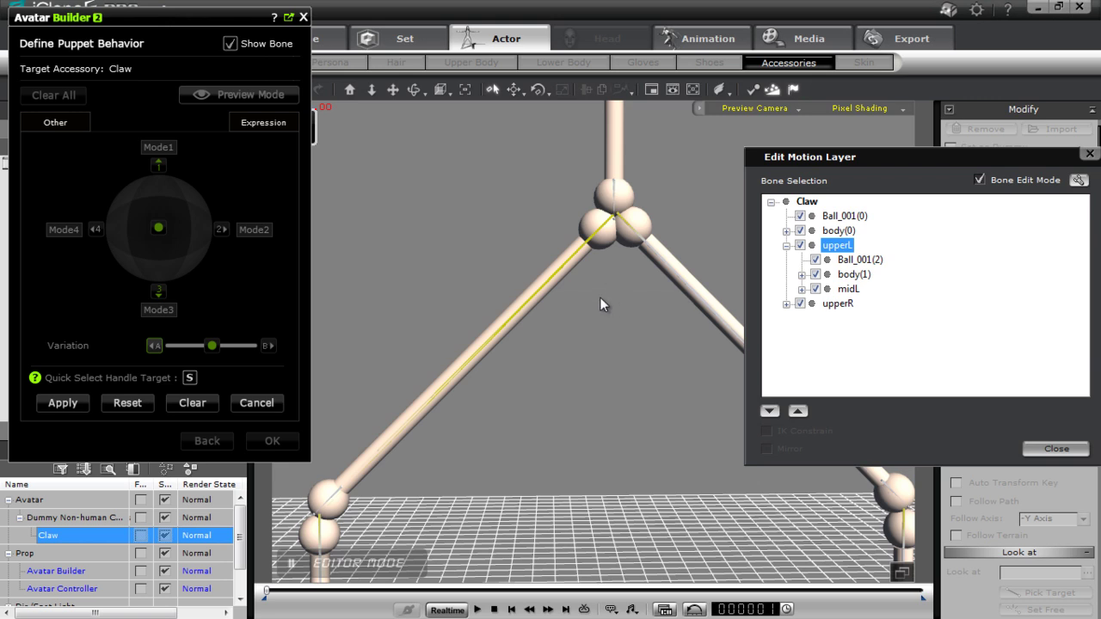
pyautogui.keyDown('alt'); pyautogui.moveTo(609, 309); pyautogui.dragTo(651, 425); pyautogui.keyUp('alt')
pyautogui.moveTo(652, 425)
pyautogui.keyDown('alt'); pyautogui.mouseDown(button='right')
pyautogui.moveTo(646, 408)
pyautogui.moveTo(645, 420)
pyautogui.mouseUp(button='right'); pyautogui.keyUp('alt')
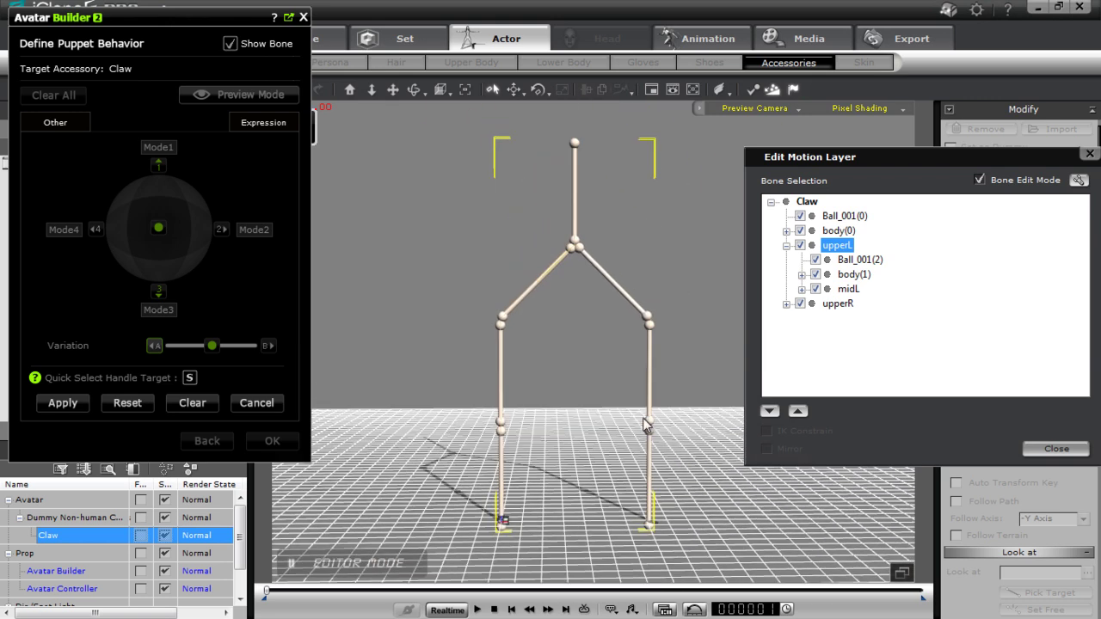
pyautogui.press('e')
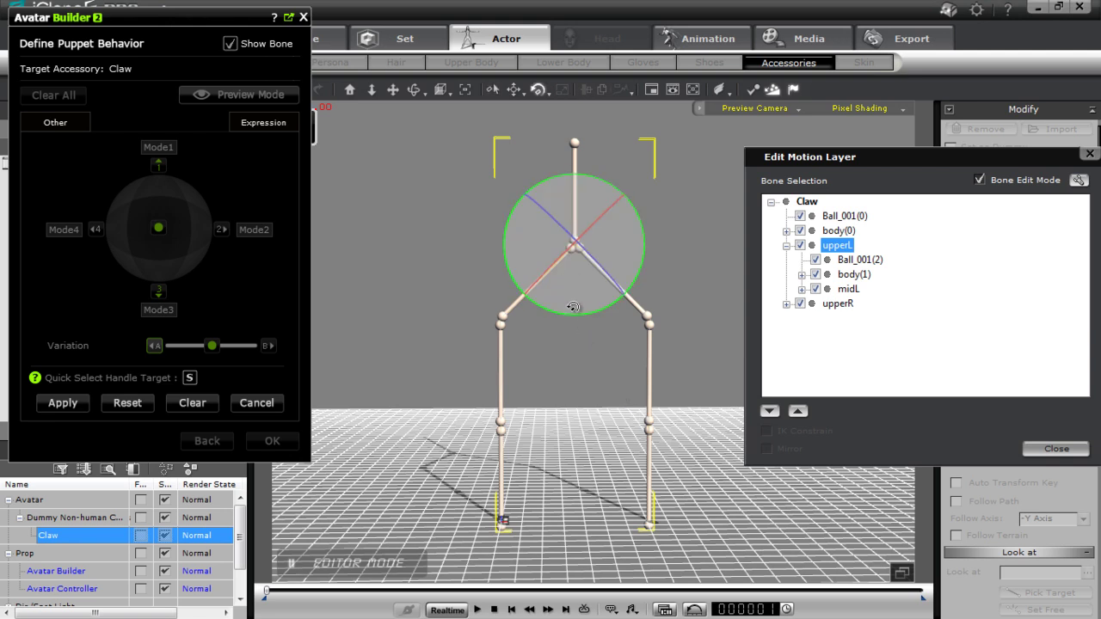
pyautogui.moveTo(573, 315); pyautogui.dragTo(594, 319)
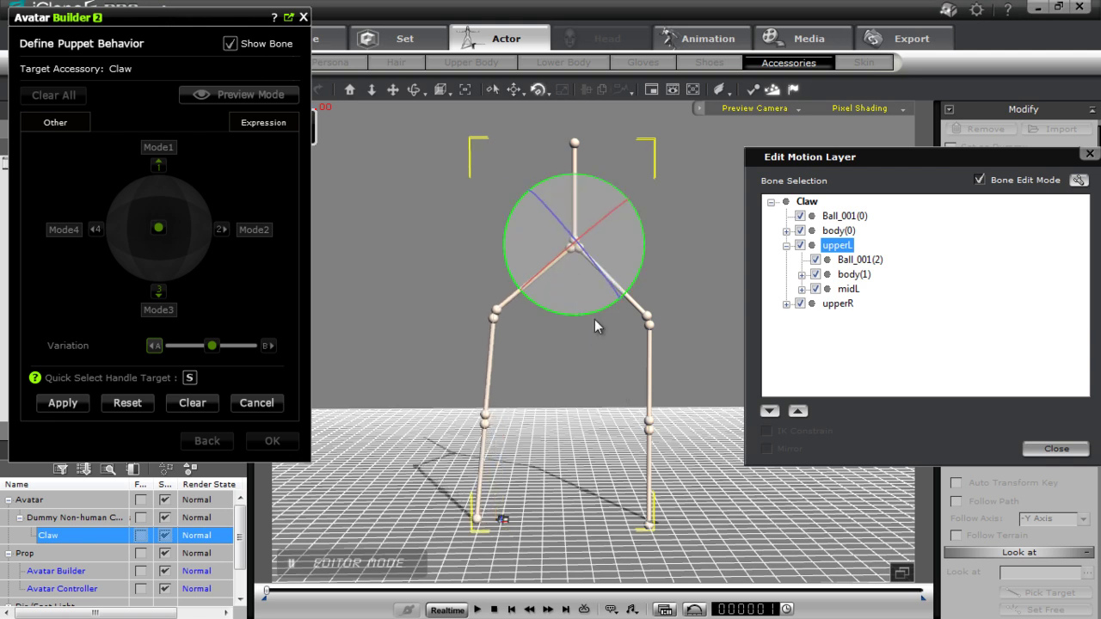
# - Rotate the midL and lowerL bones outward to spread the left arm for Variation A
pyautogui.click(847, 290)
pyautogui.moveTo(553, 350); pyautogui.dragTo(553, 358)
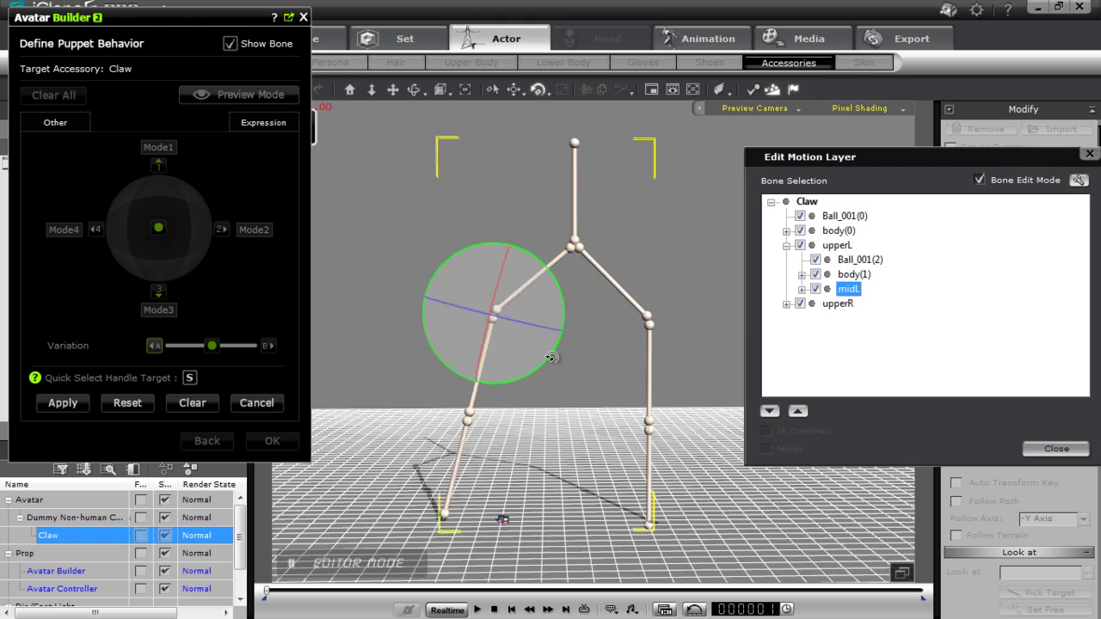
pyautogui.click(802, 289)
pyautogui.click(867, 333)
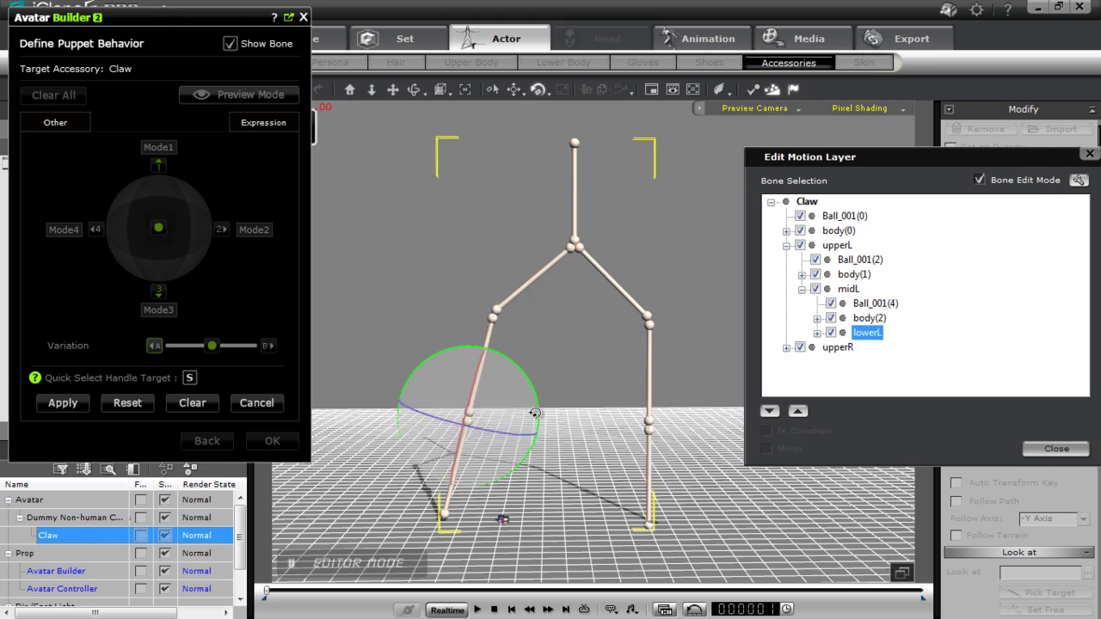
pyautogui.moveTo(540, 399); pyautogui.dragTo(541, 401)
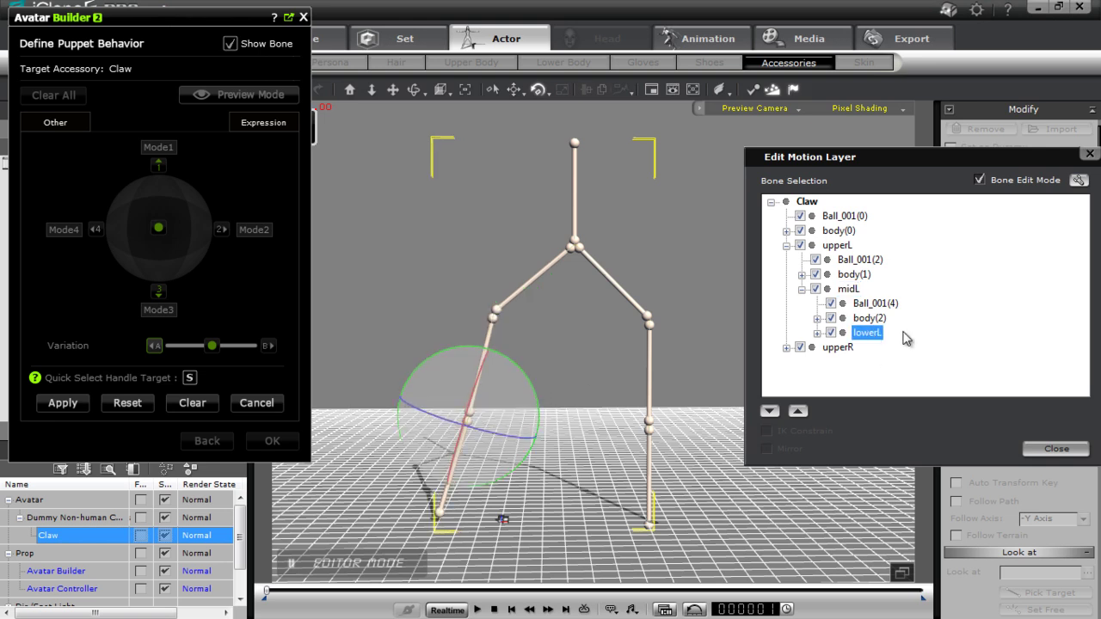
pyautogui.click(848, 289)
pyautogui.moveTo(565, 294); pyautogui.dragTo(564, 304)
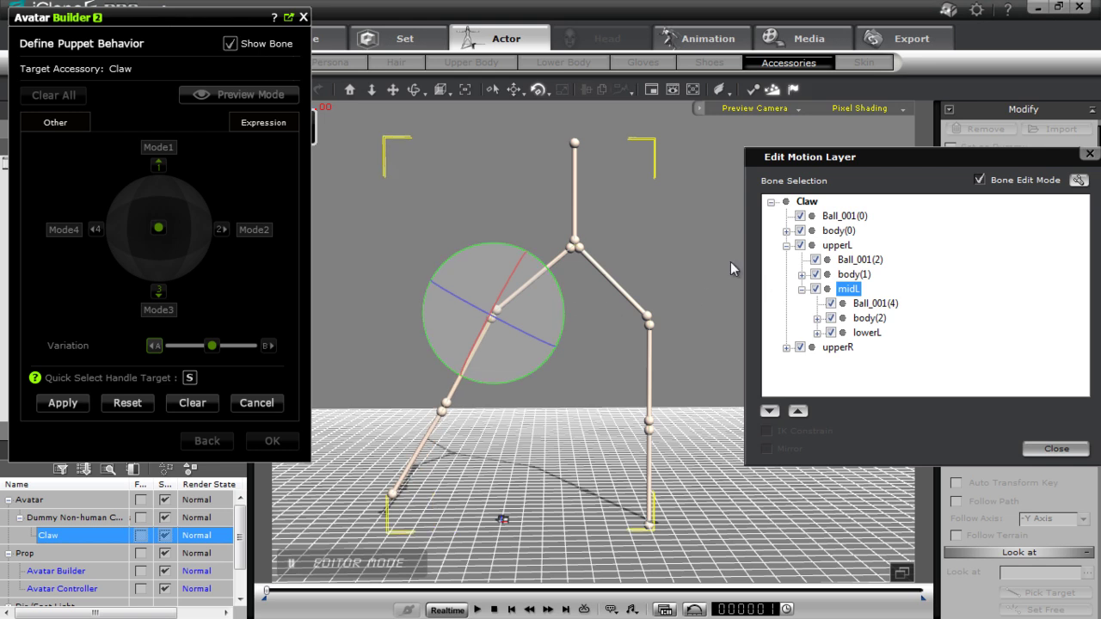
# - Rotate upperR, midR and lowerR outward to mirror the spread left arm, and apply the open pose as Variation A
pyautogui.click(840, 349)
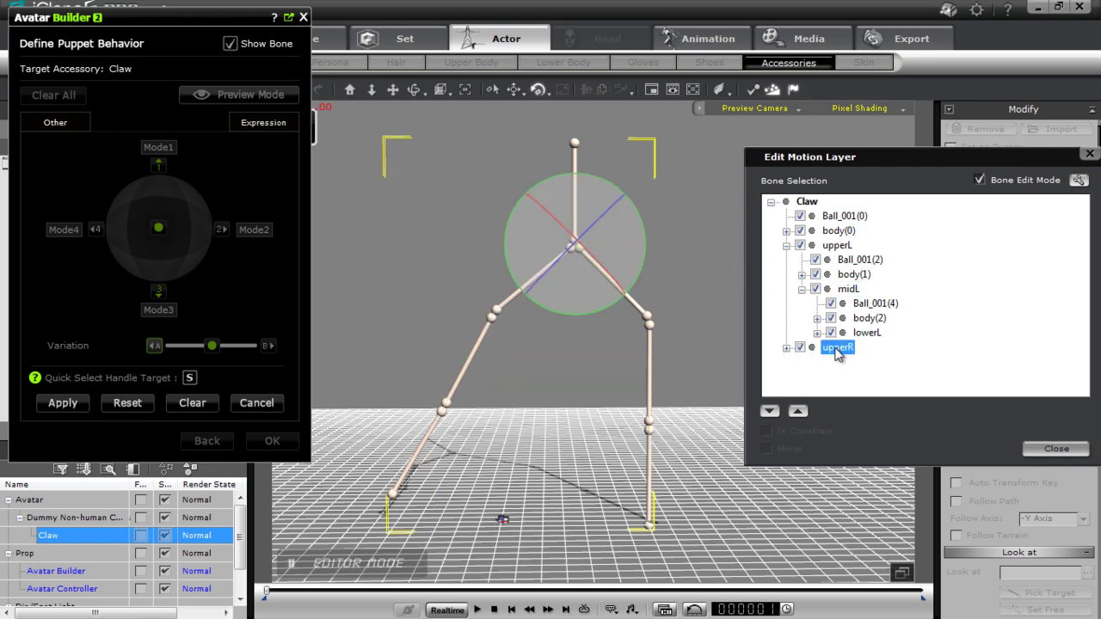
pyautogui.moveTo(643, 258); pyautogui.dragTo(646, 256)
pyautogui.click(787, 349)
pyautogui.click(849, 378)
pyautogui.moveTo(705, 352); pyautogui.dragTo(735, 355)
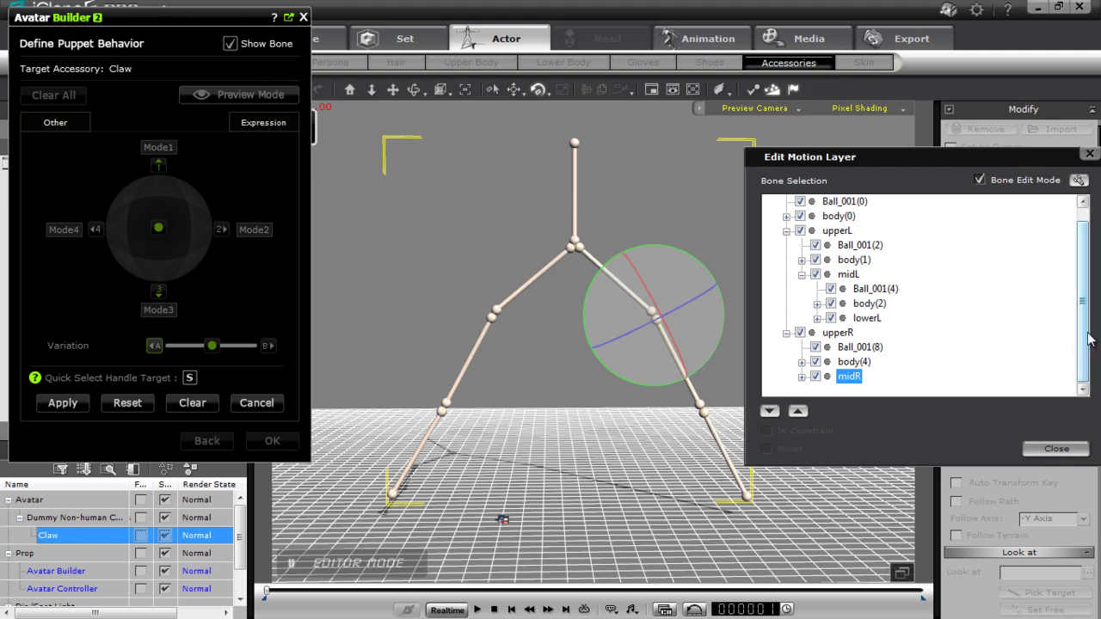
pyautogui.click(867, 377)
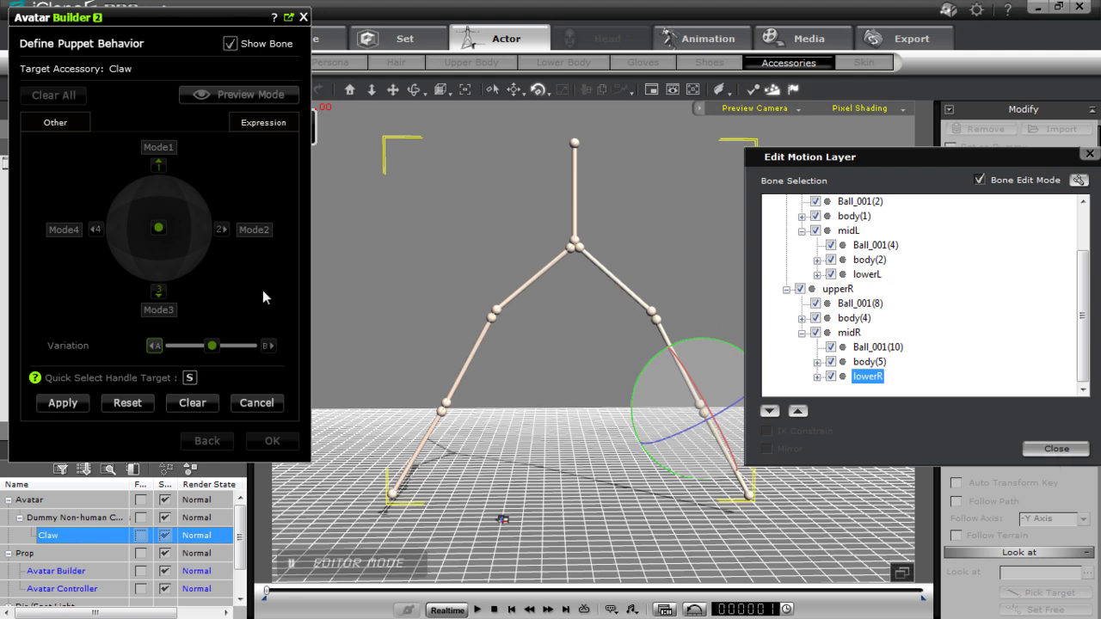
pyautogui.click(67, 401)
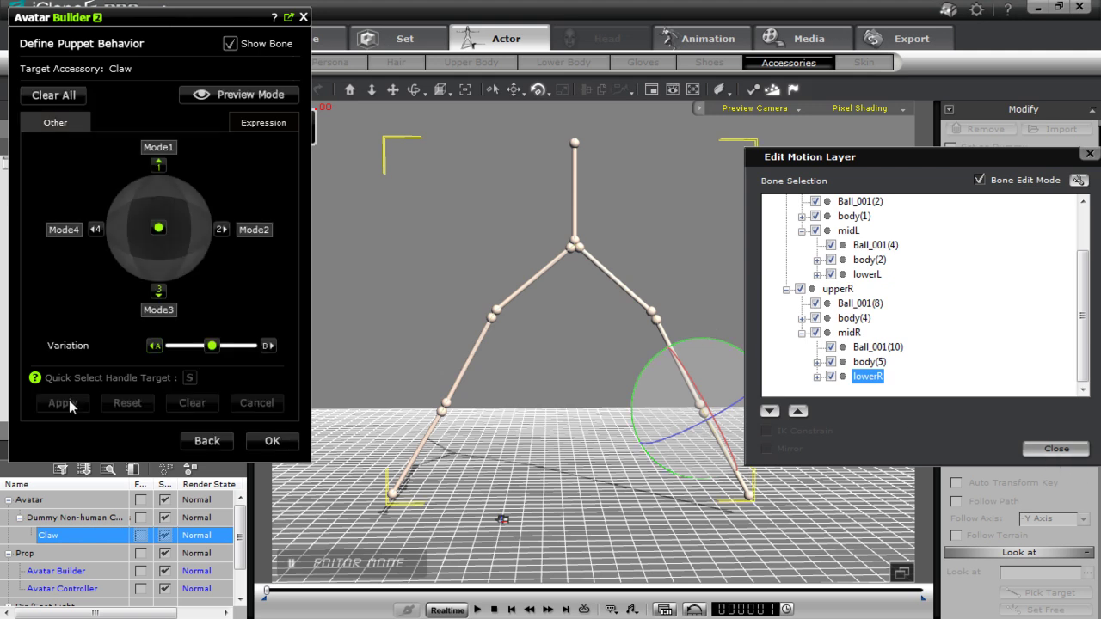
# - Preview the Claw's opening motion with the Variation slider
pyautogui.click(261, 96)
pyautogui.moveTo(210, 348)
pyautogui.mouseDown()
pyautogui.moveTo(147, 353)
pyautogui.moveTo(238, 348)
pyautogui.moveTo(211, 348)
pyautogui.mouseUp()
pyautogui.click(272, 100)
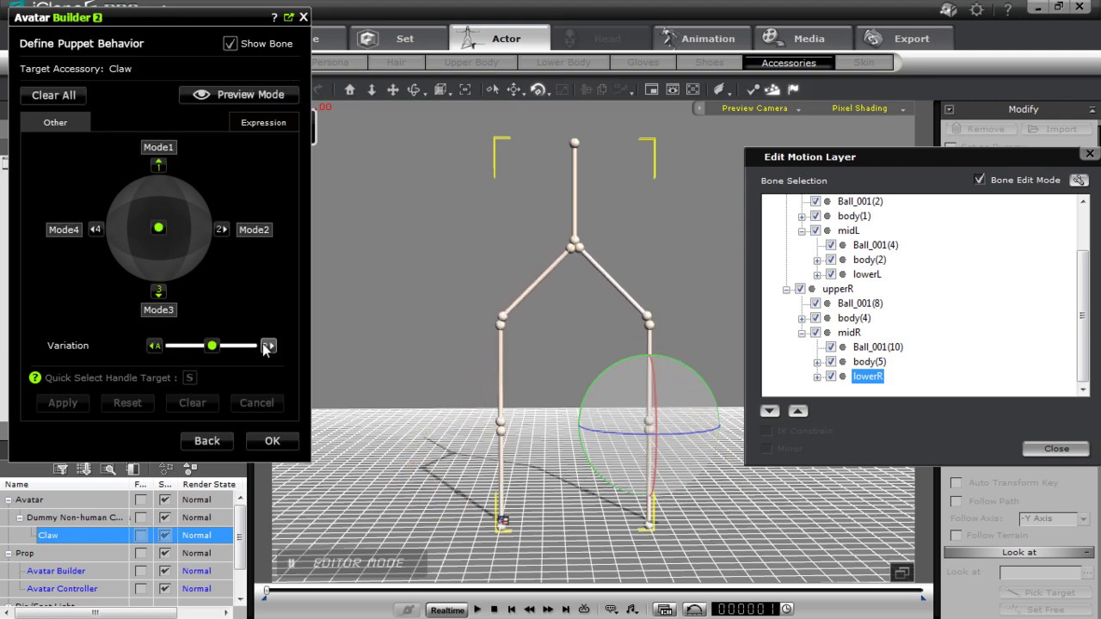
# - Start defining Variation B and rotate the upperR, midR and lowerR bones inward to close the right arm
pyautogui.click(267, 347)
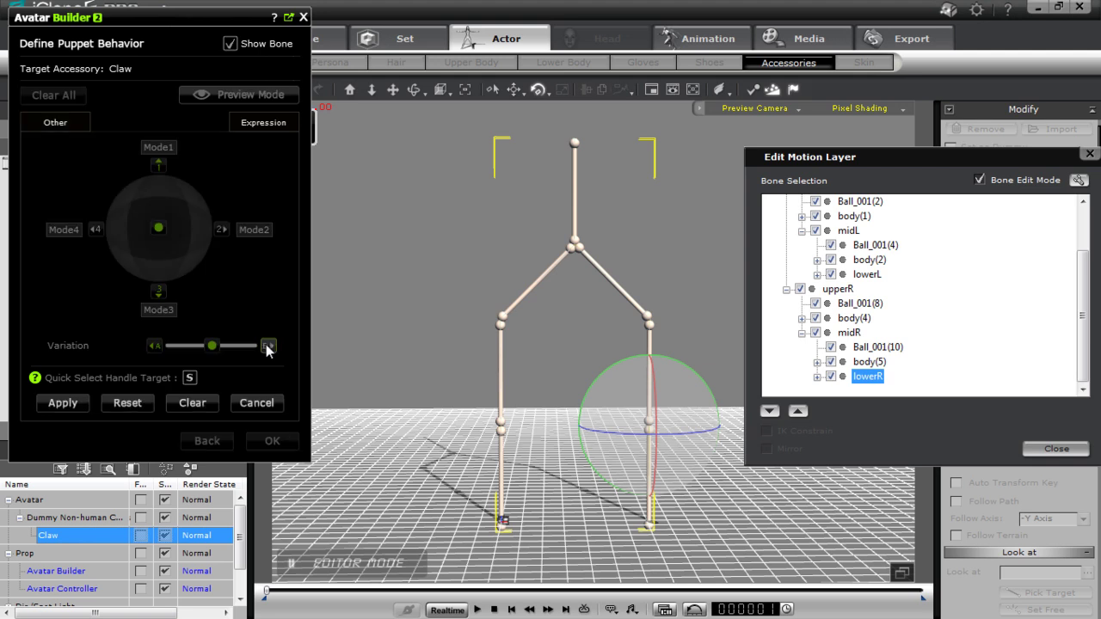
pyautogui.click(837, 290)
pyautogui.moveTo(646, 257); pyautogui.dragTo(704, 295)
pyautogui.click(849, 333)
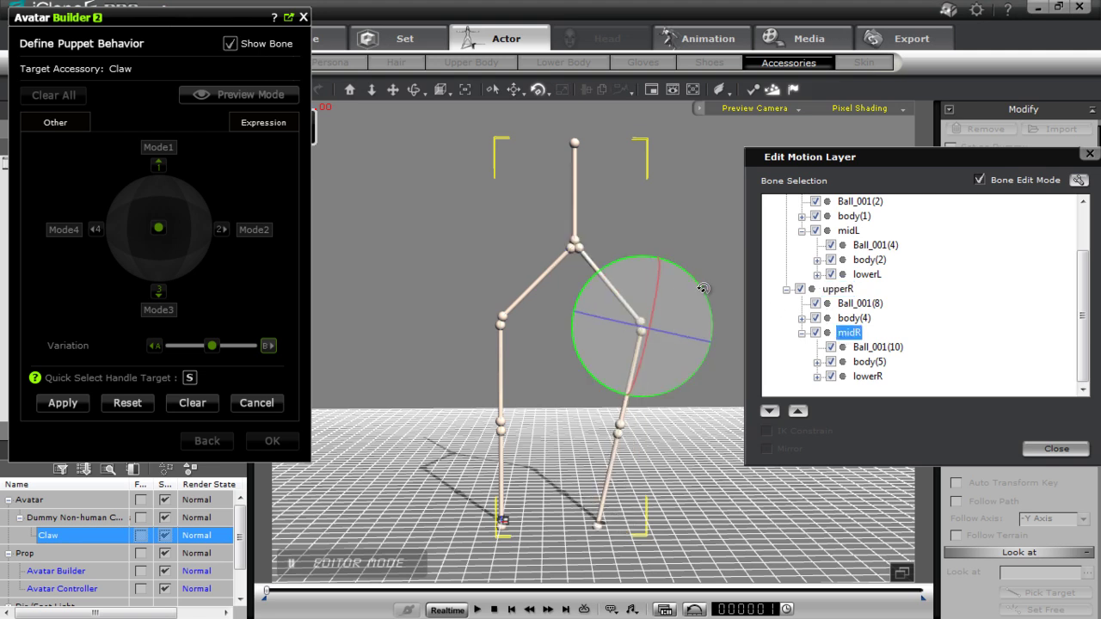
pyautogui.click(867, 376)
pyautogui.moveTo(682, 382); pyautogui.dragTo(684, 391)
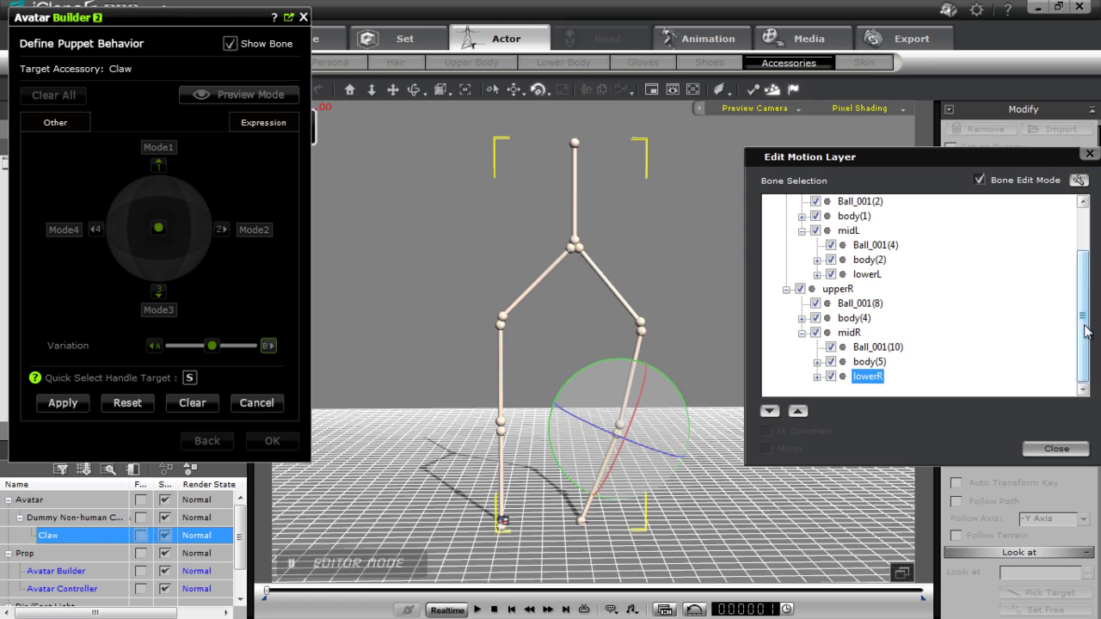
# - Rotate upperL, midL and lowerL inward until the claw tips meet, and apply the closed pose as Variation B
pyautogui.moveTo(1087, 332); pyautogui.dragTo(1094, 274)
pyautogui.click(836, 245)
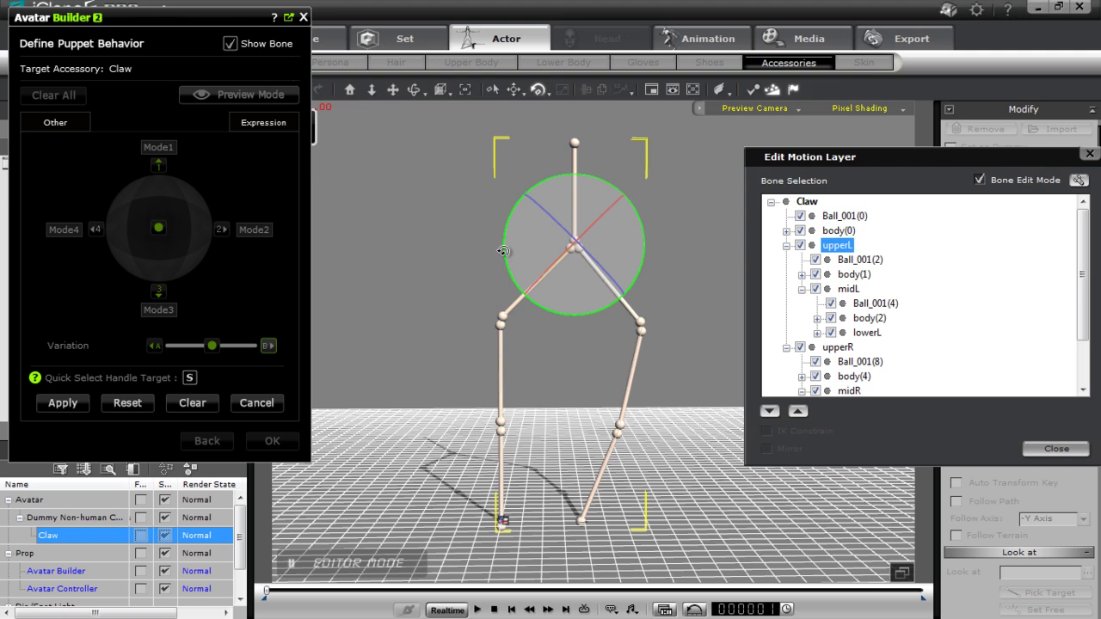
pyautogui.moveTo(503, 251); pyautogui.dragTo(505, 256)
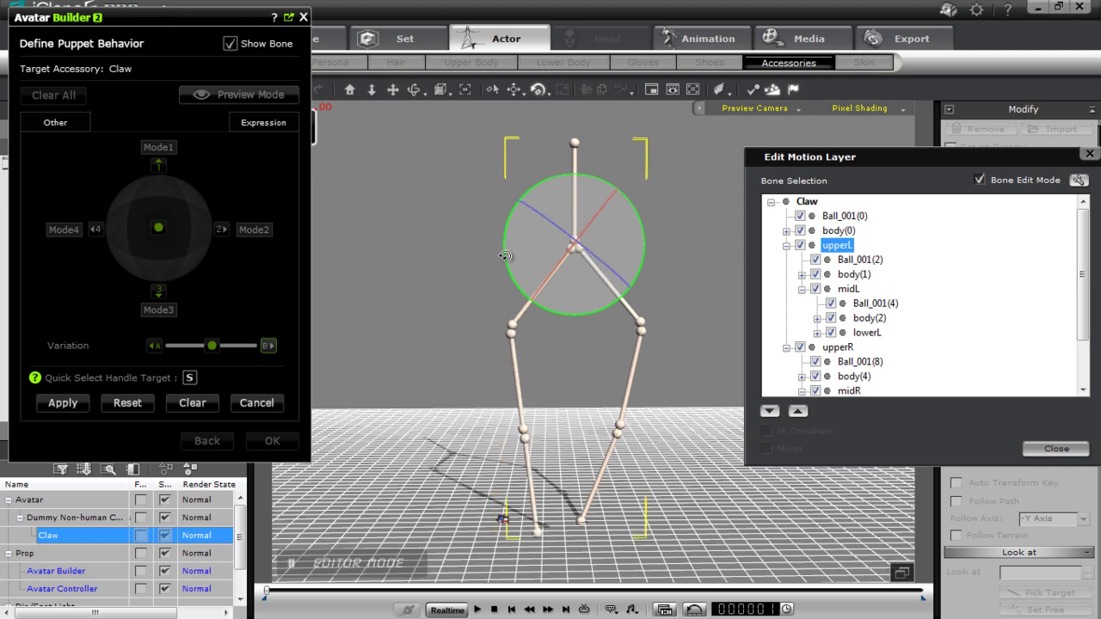
pyautogui.click(849, 289)
pyautogui.moveTo(561, 370); pyautogui.dragTo(752, 370)
pyautogui.click(837, 347)
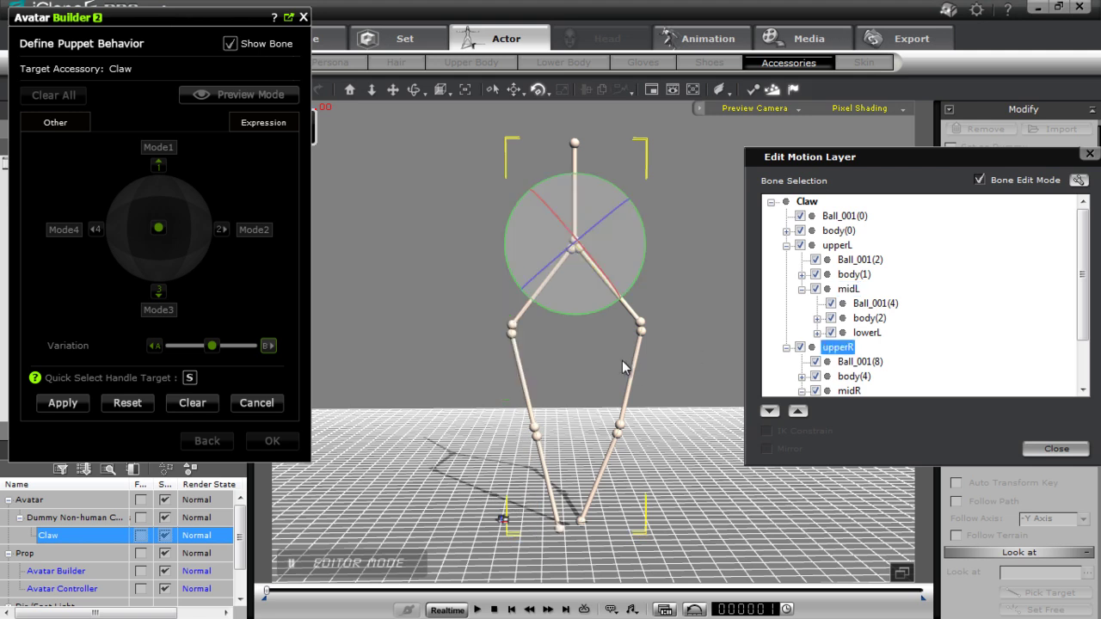
pyautogui.click(867, 333)
pyautogui.moveTo(609, 440); pyautogui.dragTo(614, 434)
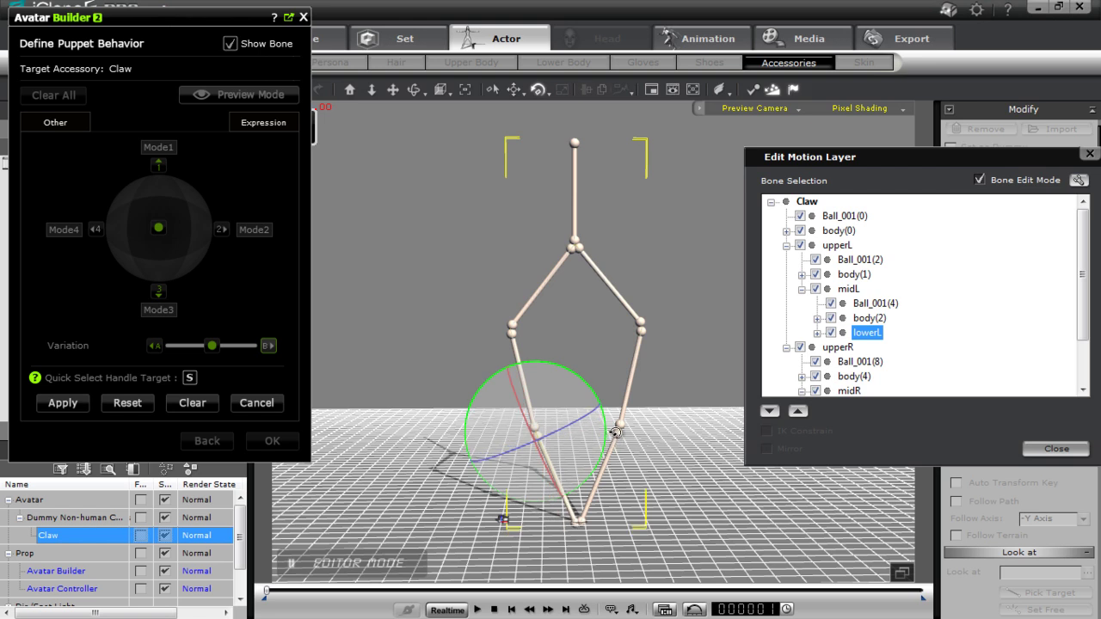
pyautogui.click(65, 408)
# - Preview the Claw opening and closing with the Variation slider, and close the motion layer editor
pyautogui.press('space')
pyautogui.moveTo(212, 353)
pyautogui.mouseDown()
pyautogui.moveTo(172, 353)
pyautogui.moveTo(249, 353)
pyautogui.moveTo(170, 359)
pyautogui.moveTo(253, 365)
pyautogui.moveTo(186, 359)
pyautogui.moveTo(251, 353)
pyautogui.moveTo(205, 353)
pyautogui.mouseUp()
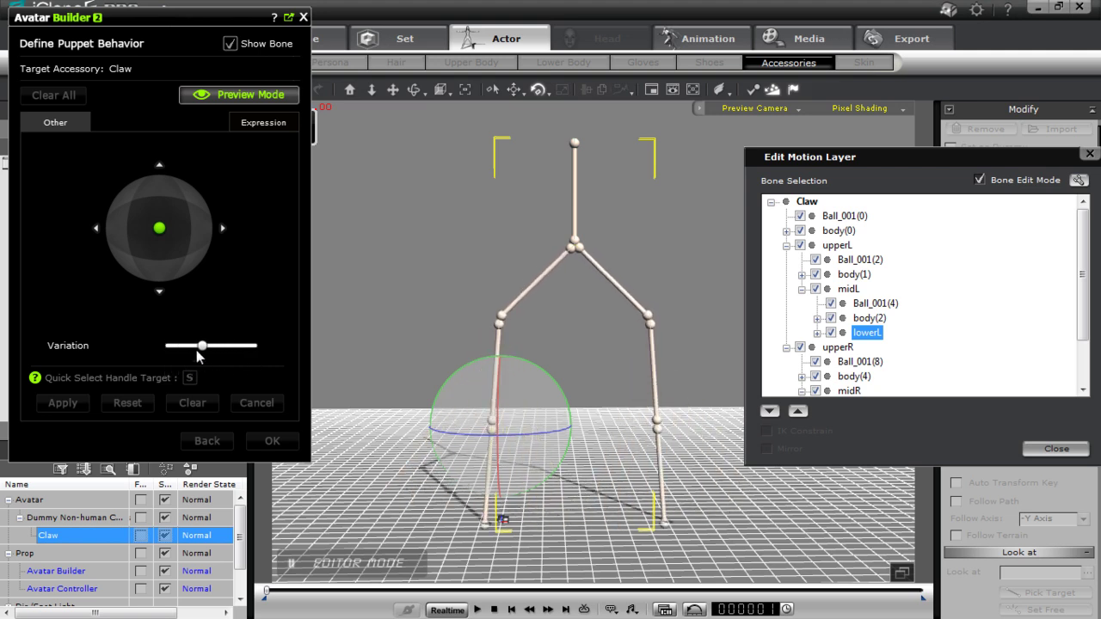
pyautogui.click(1074, 451)
pyautogui.click(265, 97)
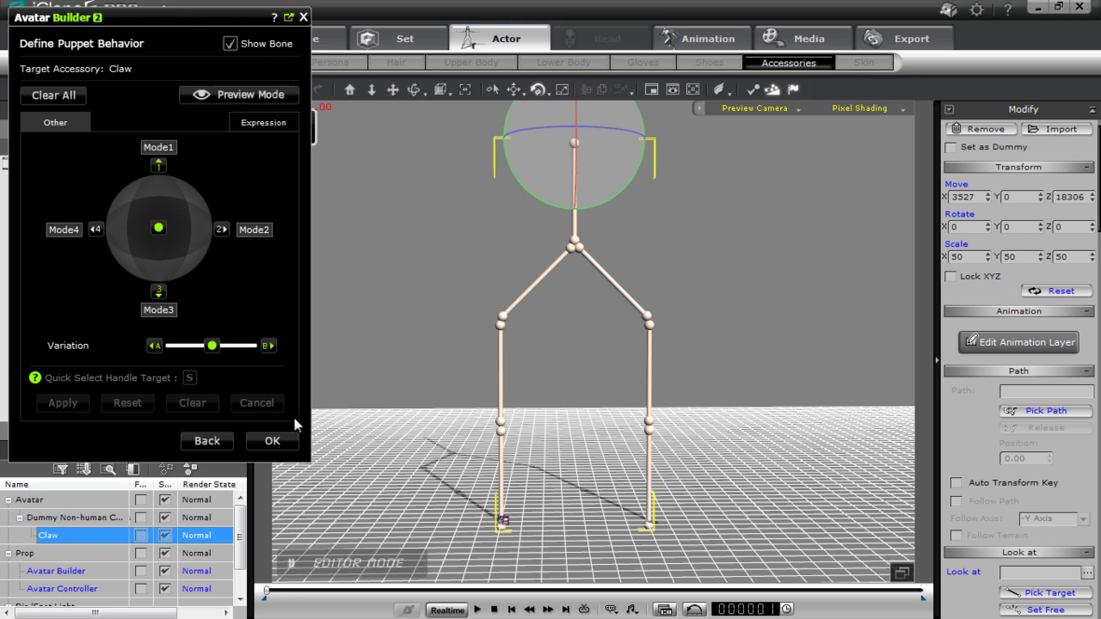
# - Accept the Claw's puppet behavior definition and check the accessory selection list in Avatar Controller
pyautogui.click(282, 439)
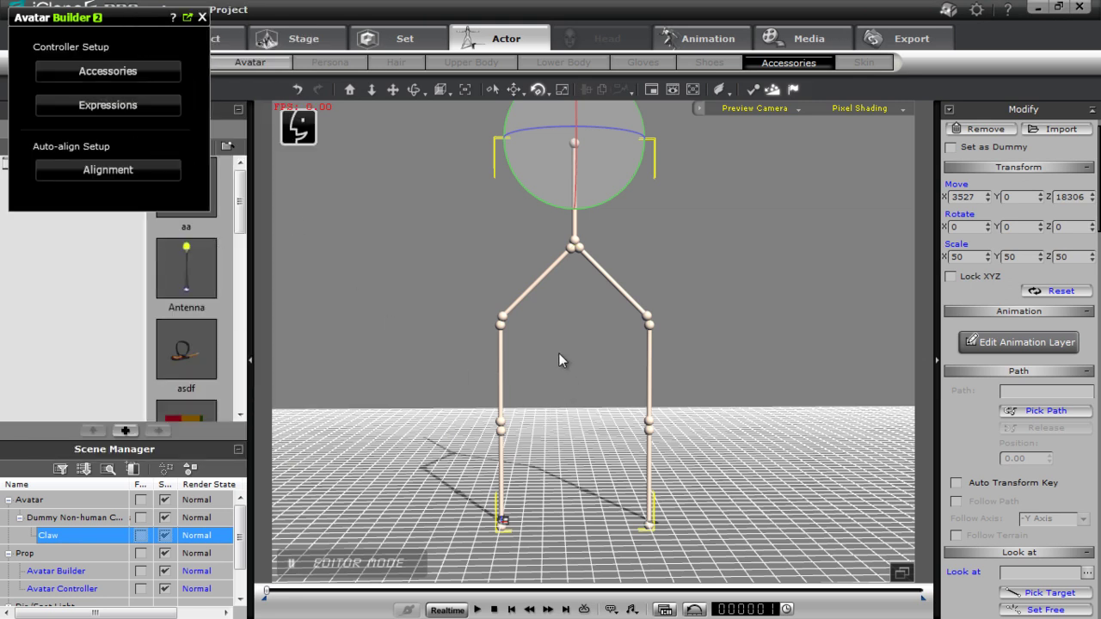
pyautogui.click(298, 127)
pyautogui.click(435, 149)
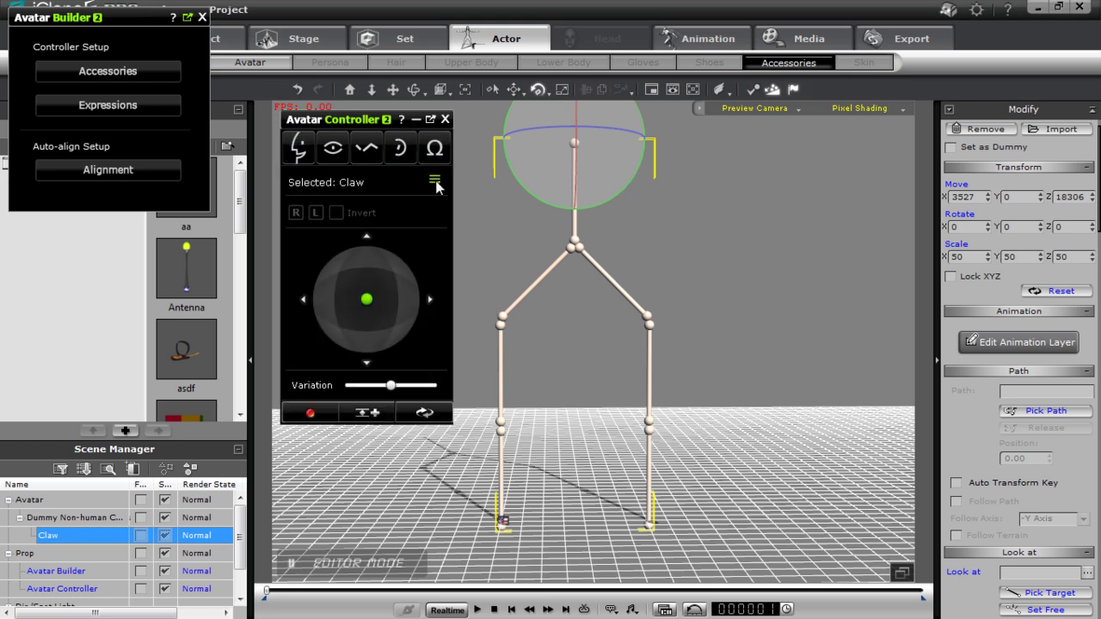
pyautogui.click(436, 180)
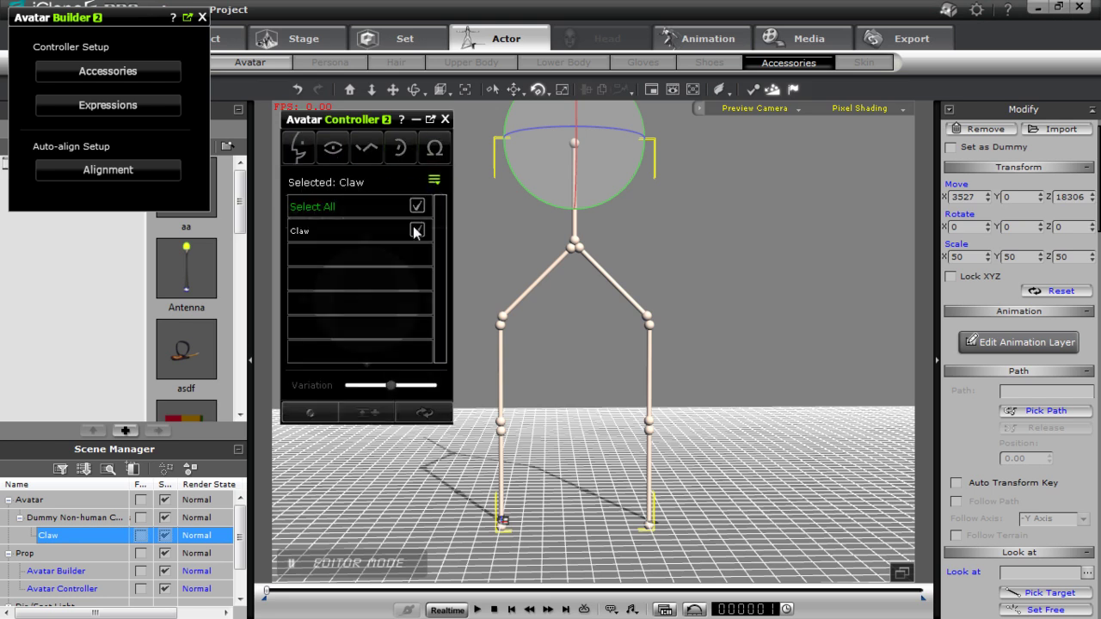
pyautogui.click(435, 183)
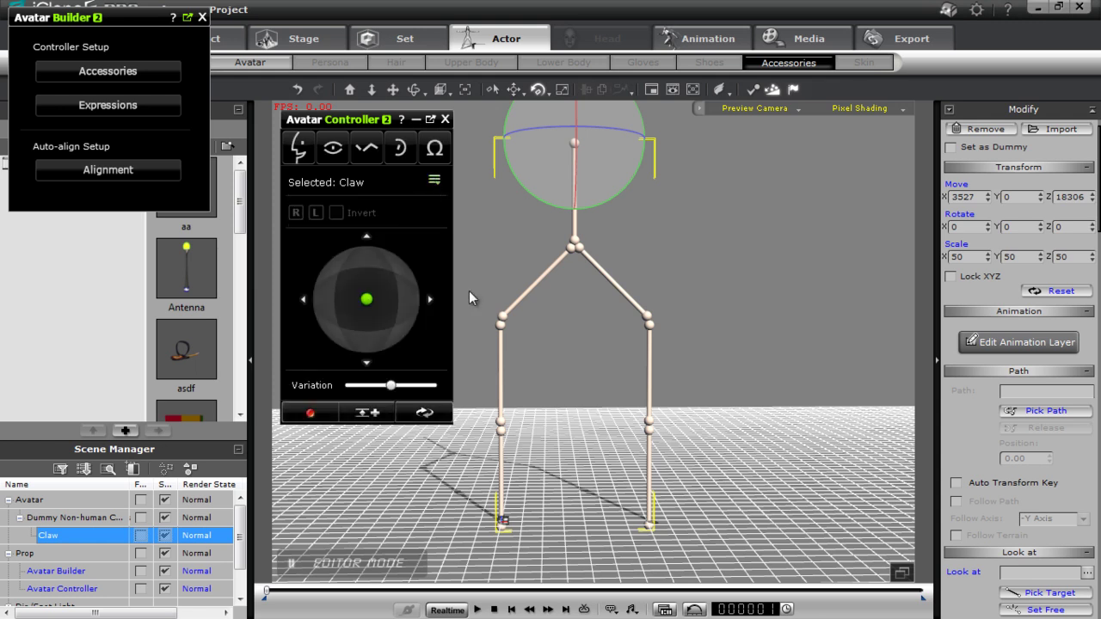
pyautogui.moveTo(585, 248); pyautogui.dragTo(623, 345, button='middle')
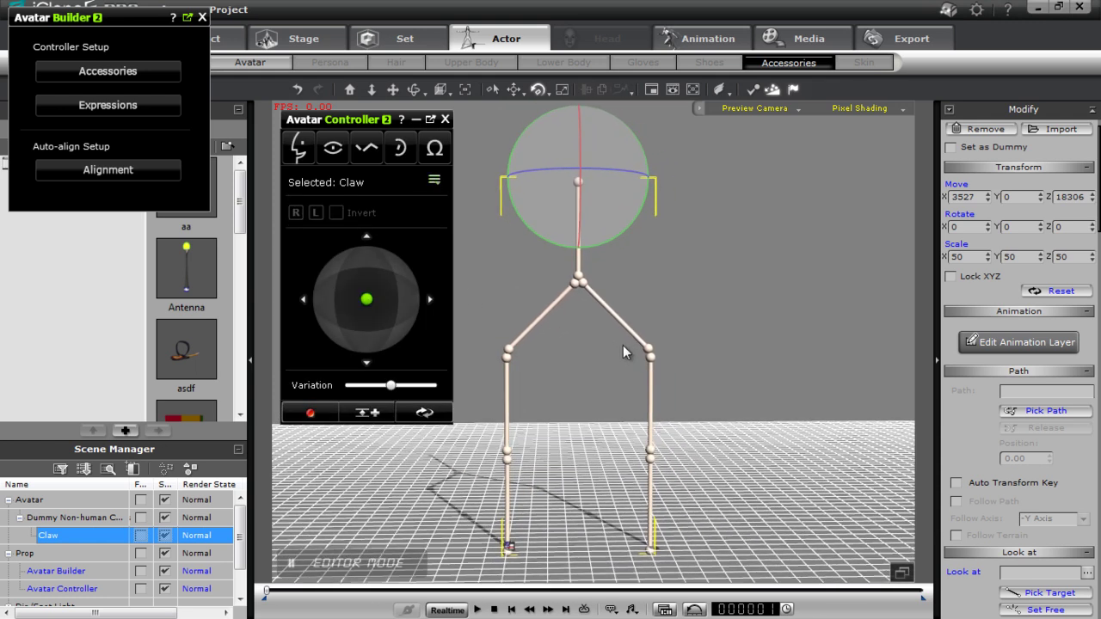
# - Dock the Avatar Builder window back over the viewport and minimize it to leave Avatar Controller in view
pyautogui.click(188, 17)
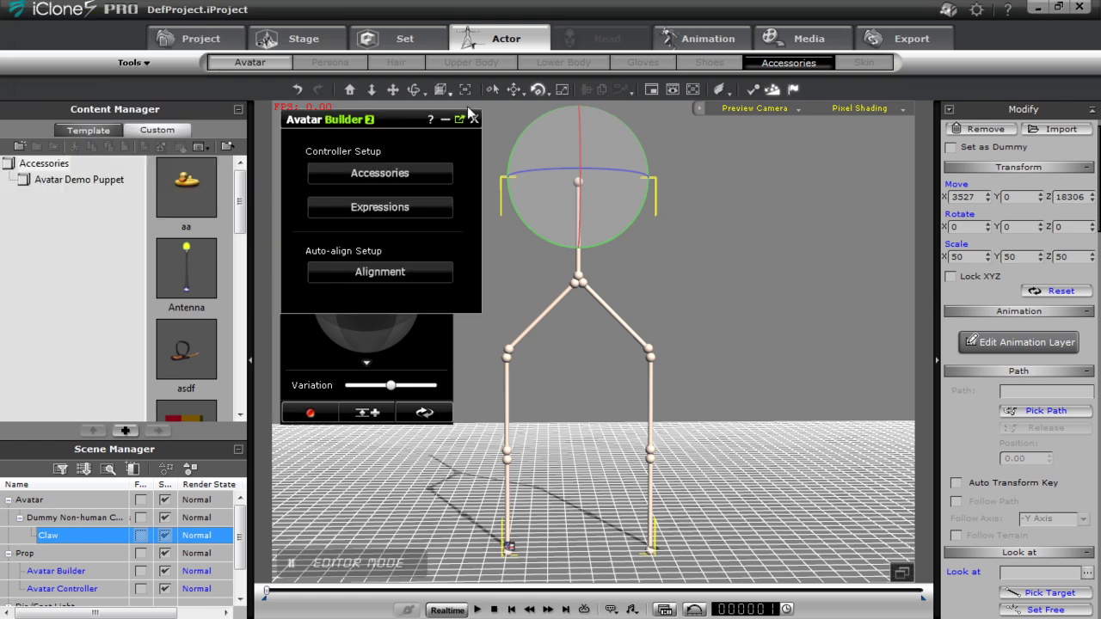
pyautogui.click(444, 119)
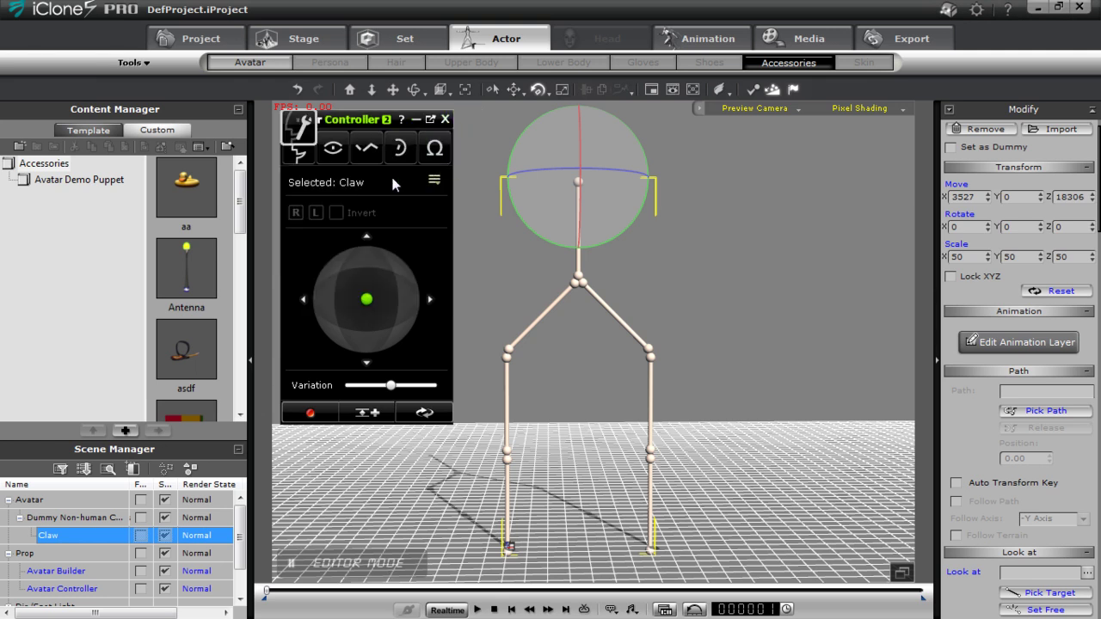
pyautogui.moveTo(600, 272); pyautogui.dragTo(654, 329, button='middle')
pyautogui.moveTo(726, 343); pyautogui.dragTo(668, 352, button='middle')
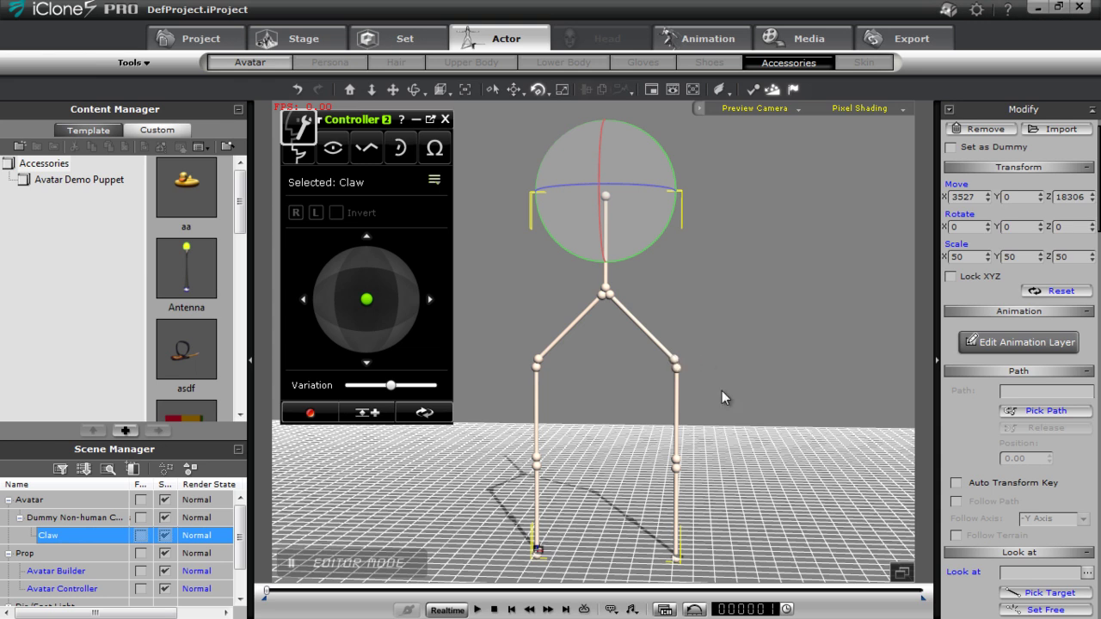
pyautogui.moveTo(606, 382); pyautogui.dragTo(651, 379, button='middle')
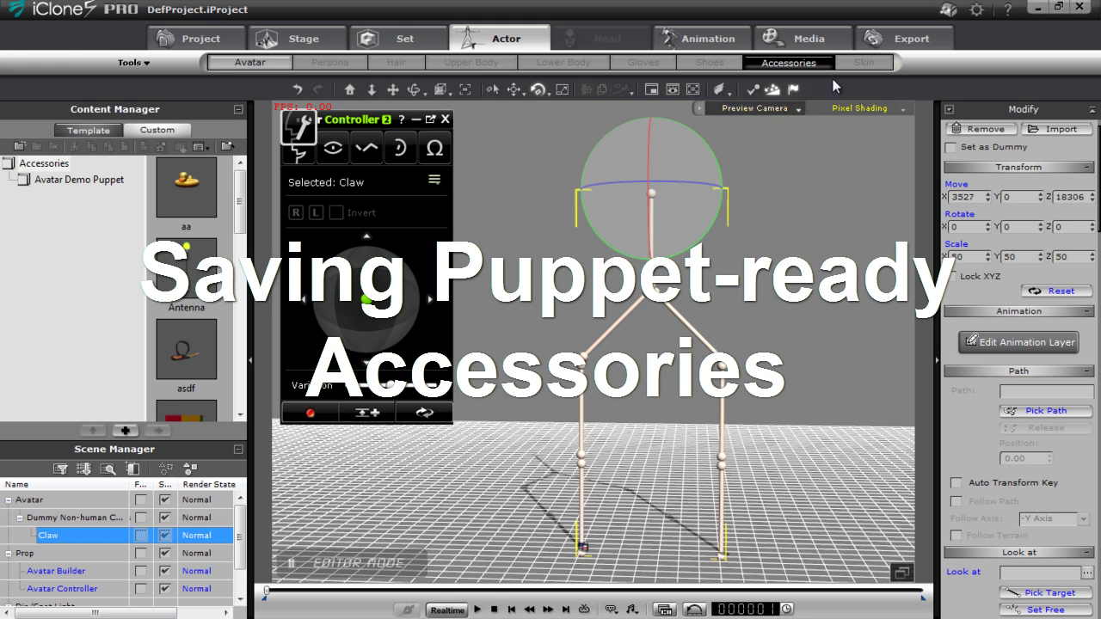
# - Save the puppet-ready Claw accessory to the custom library as AClaw
pyautogui.click(67, 520)
pyautogui.click(68, 538)
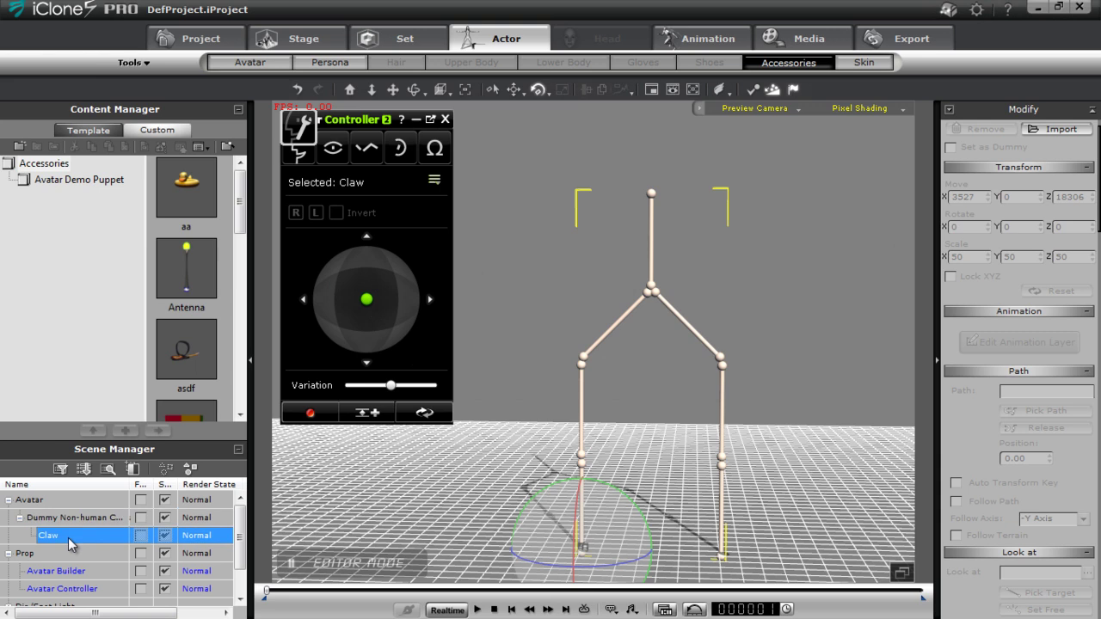
pyautogui.click(126, 431)
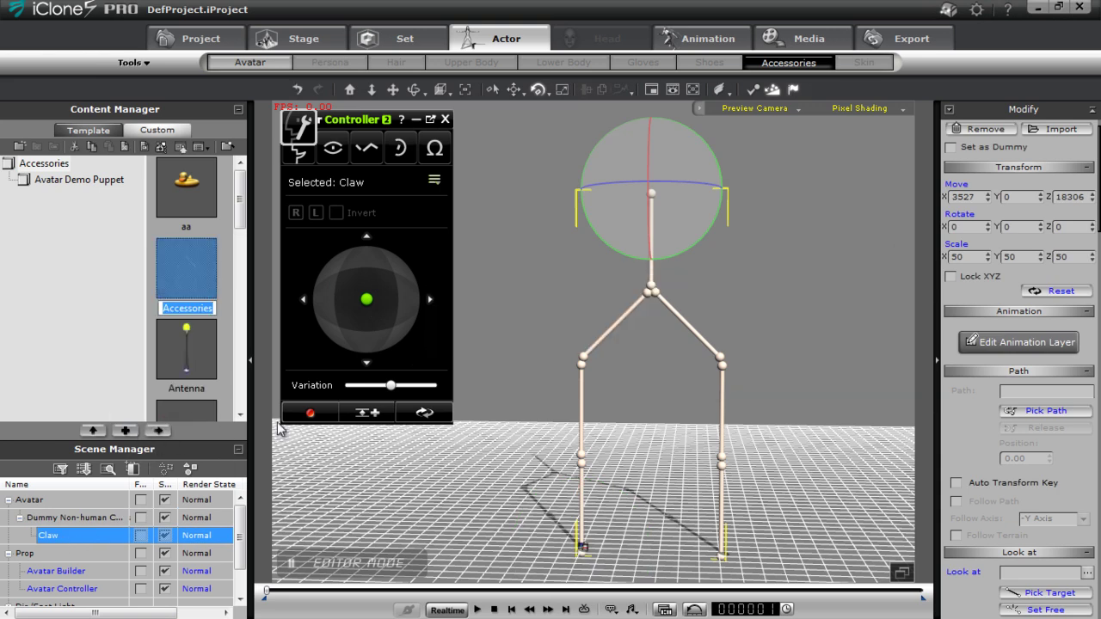
pyautogui.write('CU')
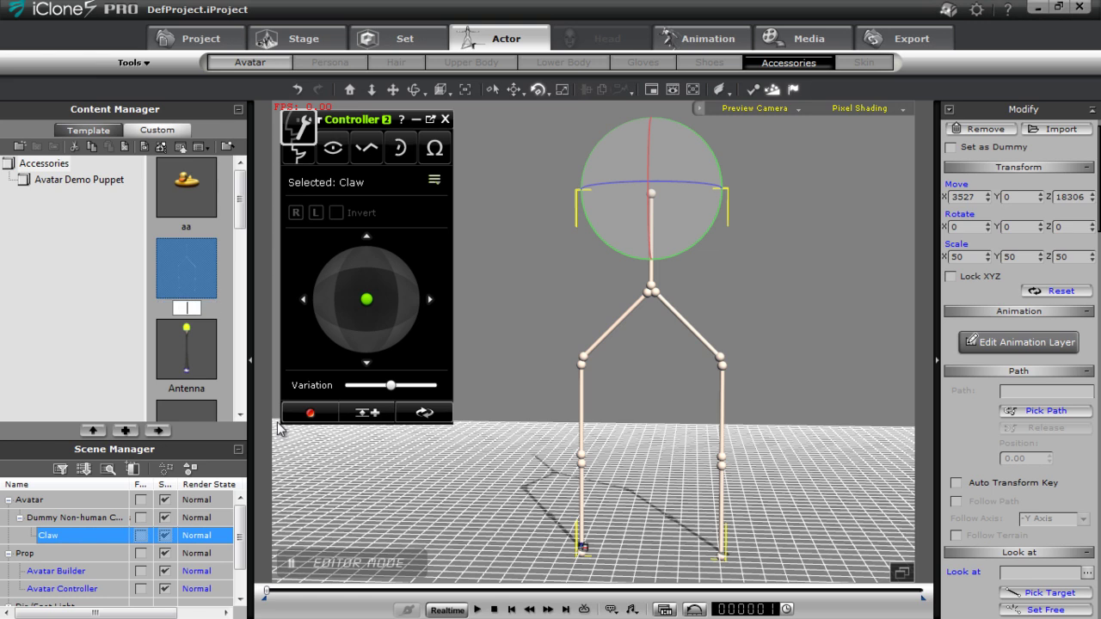
pyautogui.write('law')
pyautogui.press('Return')
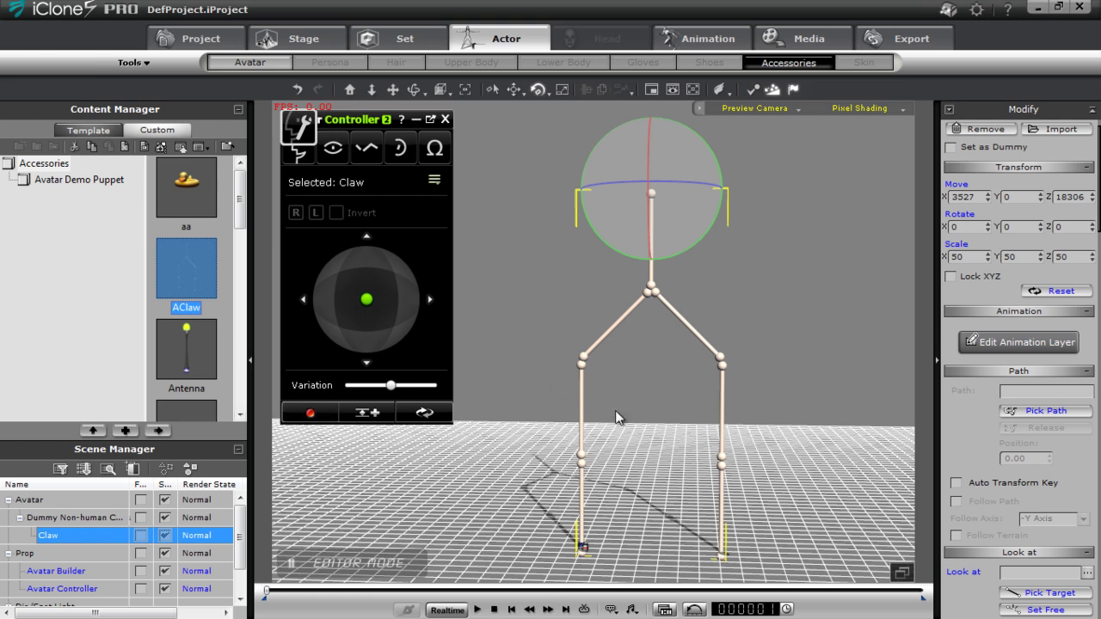
# - Add the saved AClaw to the dummy character as a second accessory, and try moving it sideways before undoing the move
pyautogui.doubleClick(182, 266)
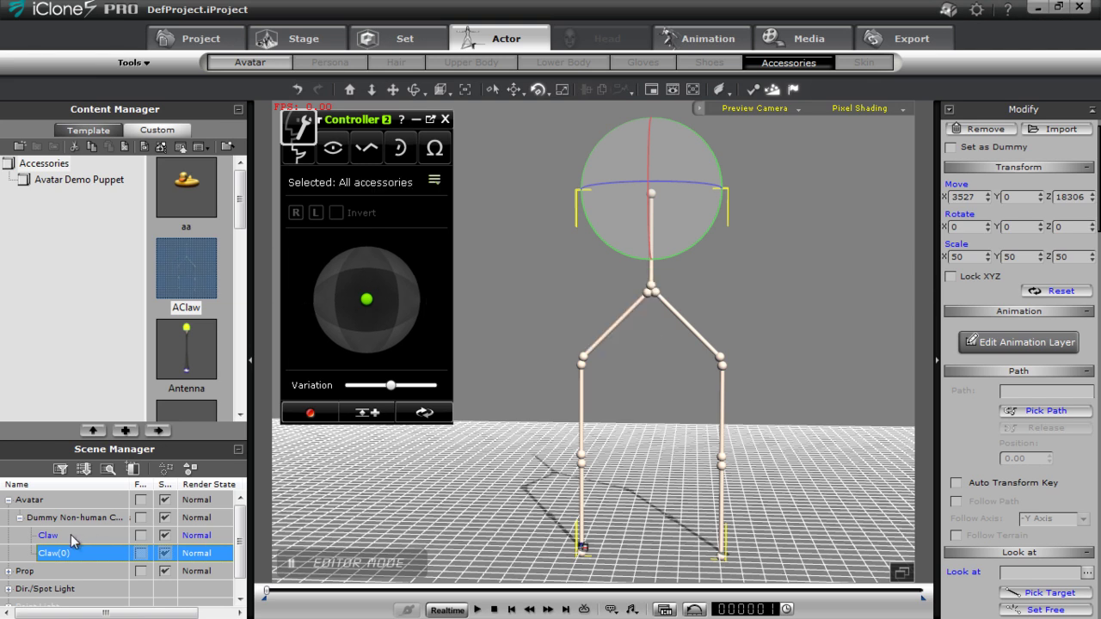
pyautogui.moveTo(663, 446); pyautogui.dragTo(797, 476, button='right')
pyautogui.press('w')
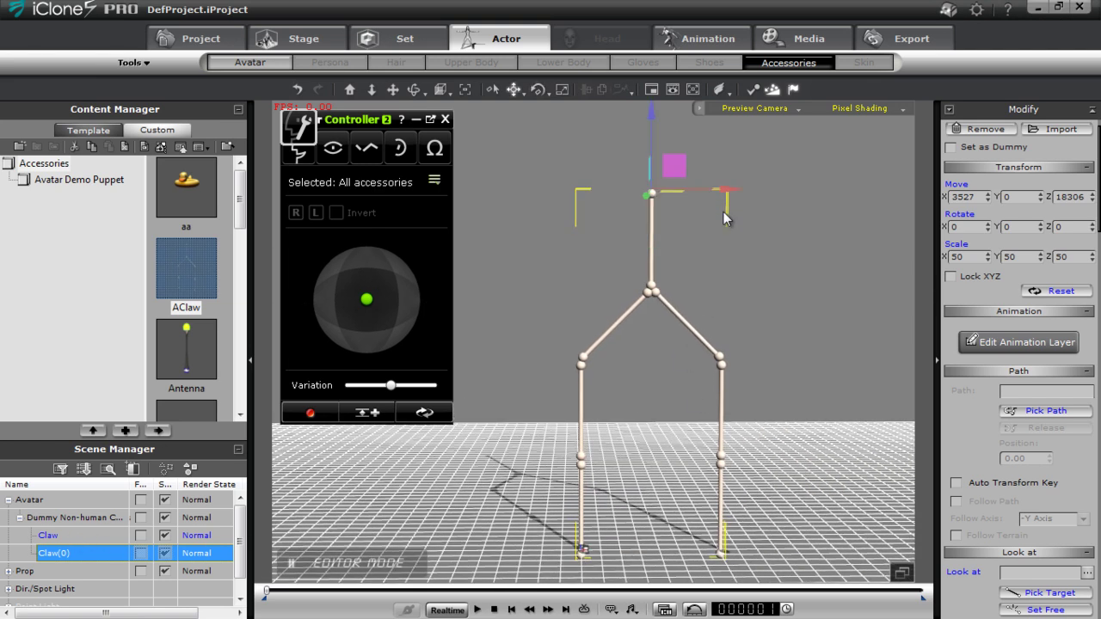
pyautogui.moveTo(725, 186); pyautogui.dragTo(763, 216)
pyautogui.hotkey('ctrl', 'z')
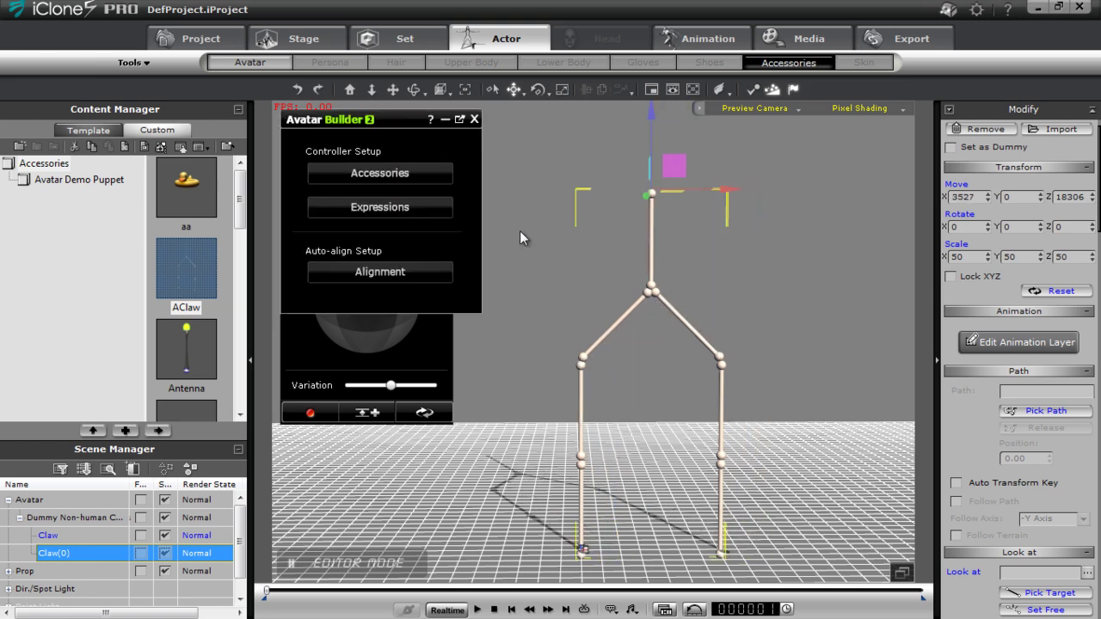
# - Minimize Avatar Builder and test both claws with Avatar Controller's puppet ball and Variation slider
pyautogui.click(445, 119)
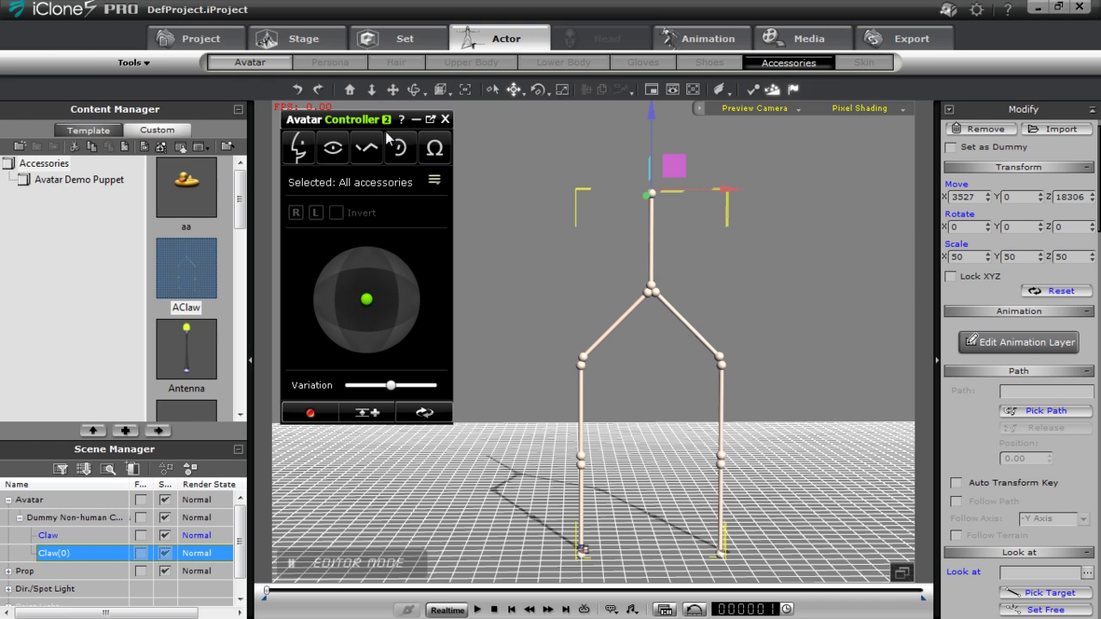
pyautogui.moveTo(371, 303)
pyautogui.mouseDown()
pyautogui.moveTo(366, 287)
pyautogui.moveTo(379, 332)
pyautogui.moveTo(391, 270)
pyautogui.moveTo(372, 297)
pyautogui.mouseUp()
pyautogui.moveTo(397, 385)
pyautogui.mouseDown()
pyautogui.moveTo(363, 386)
pyautogui.moveTo(423, 387)
pyautogui.moveTo(386, 385)
pyautogui.mouseUp()
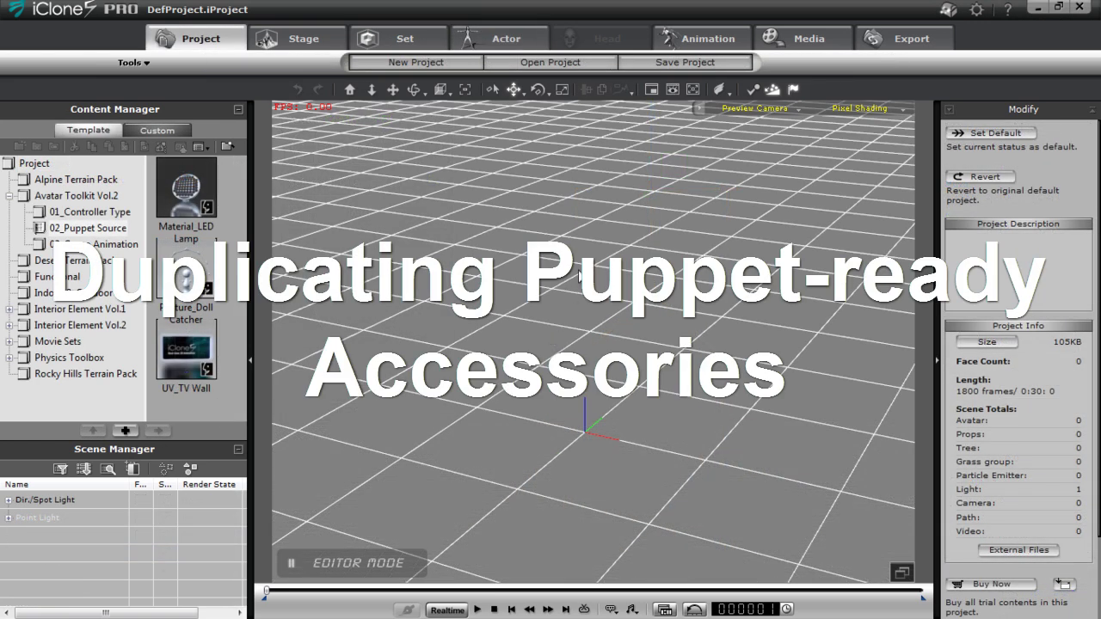
# - Load the Dummy Non-human Character from Avatar Toolkit Vol.2 into the empty project
pyautogui.scroll(-3, 580, 275)
pyautogui.moveTo(654, 361); pyautogui.dragTo(647, 268, button='middle')
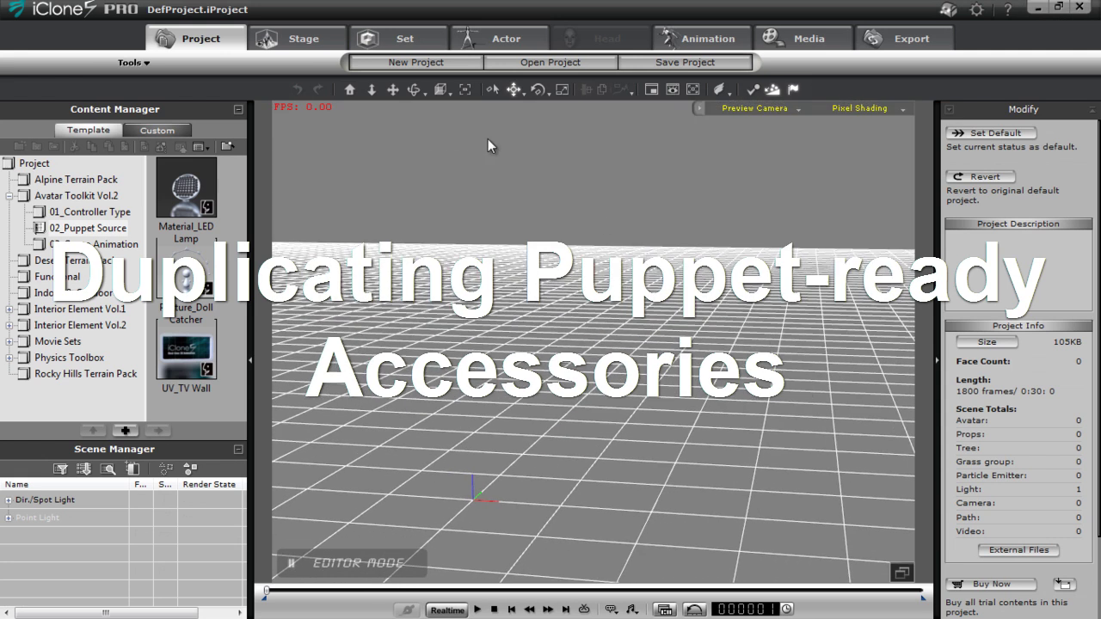
pyautogui.click(404, 42)
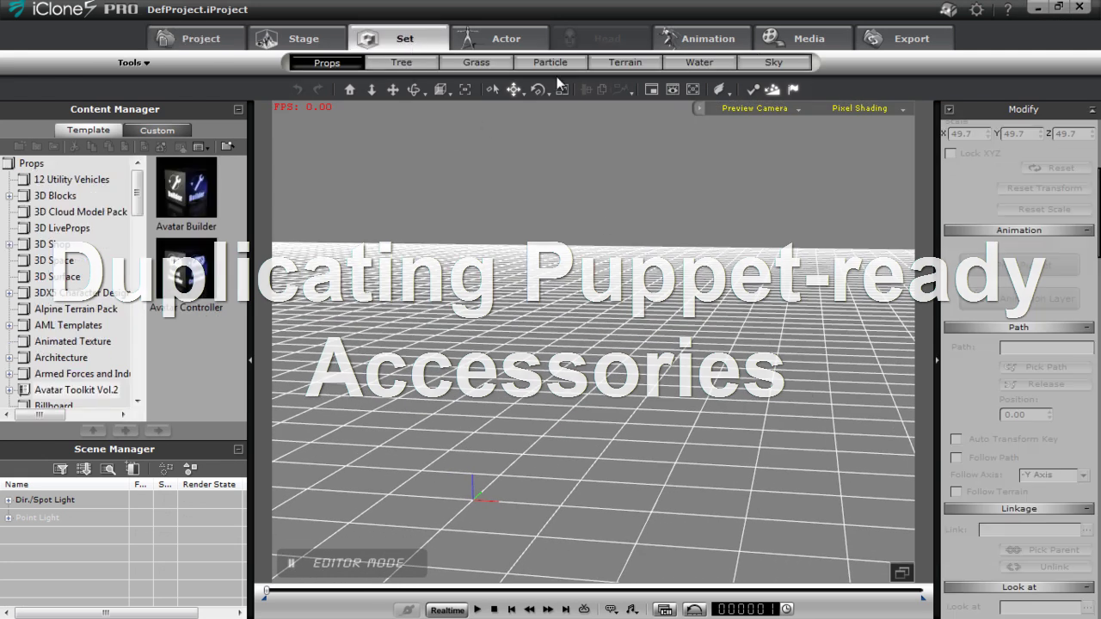
pyautogui.click(510, 39)
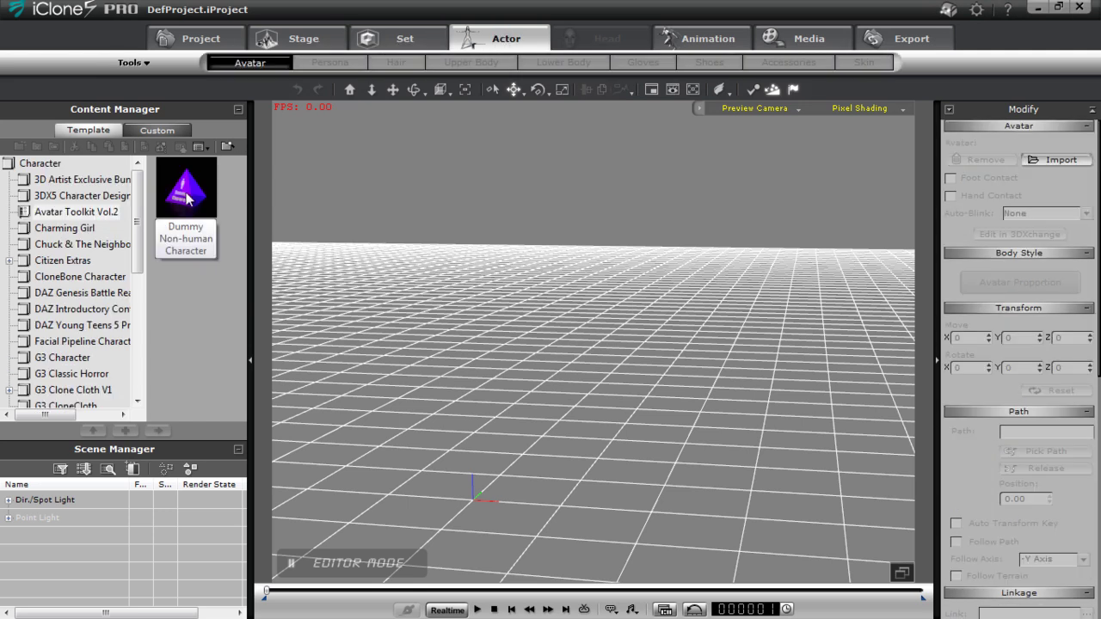
pyautogui.doubleClick(184, 200)
pyautogui.moveTo(540, 365); pyautogui.dragTo(616, 337, button='middle')
pyautogui.moveTo(634, 461); pyautogui.dragTo(558, 309, button='middle')
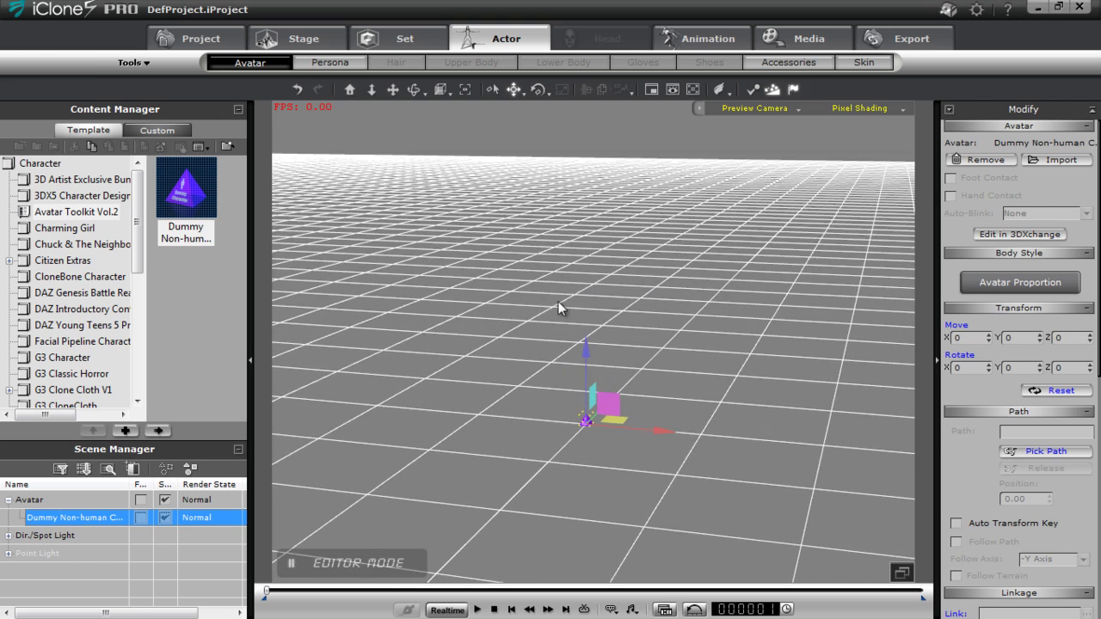
# - Attach three copies of the custom AClaw accessory to the dummy character
pyautogui.click(783, 64)
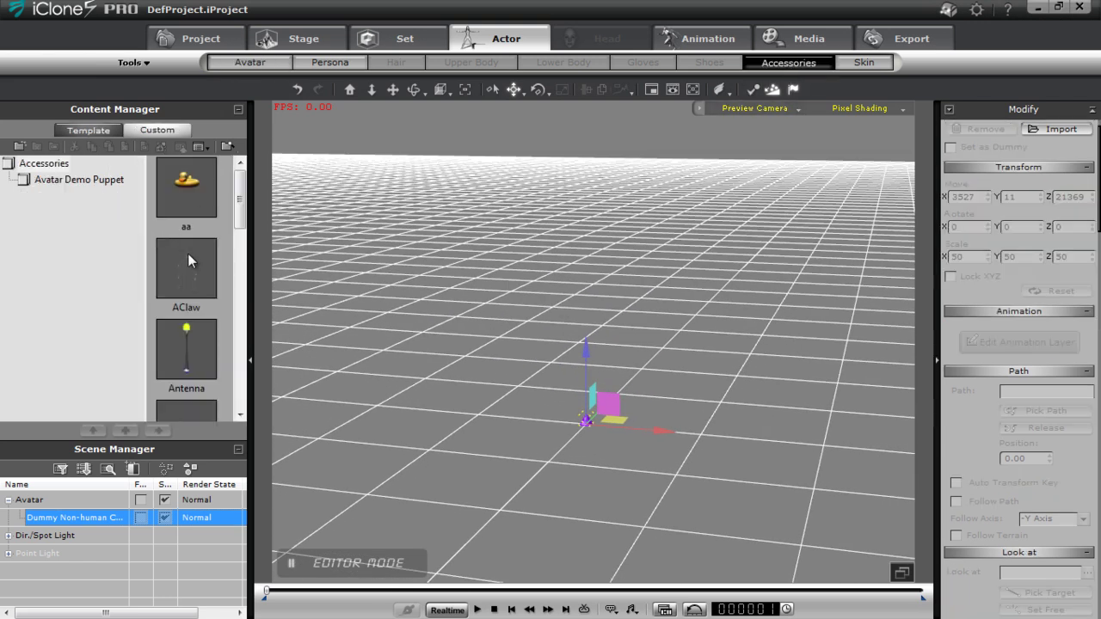
pyautogui.moveTo(486, 341); pyautogui.dragTo(511, 361, button='middle')
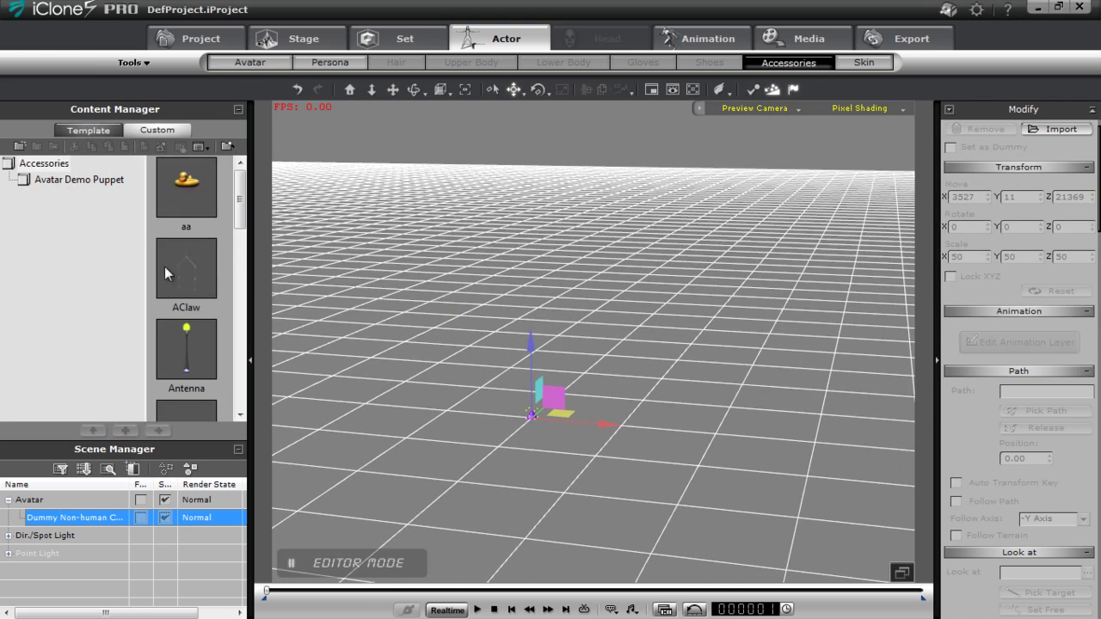
pyautogui.doubleClick(192, 270)
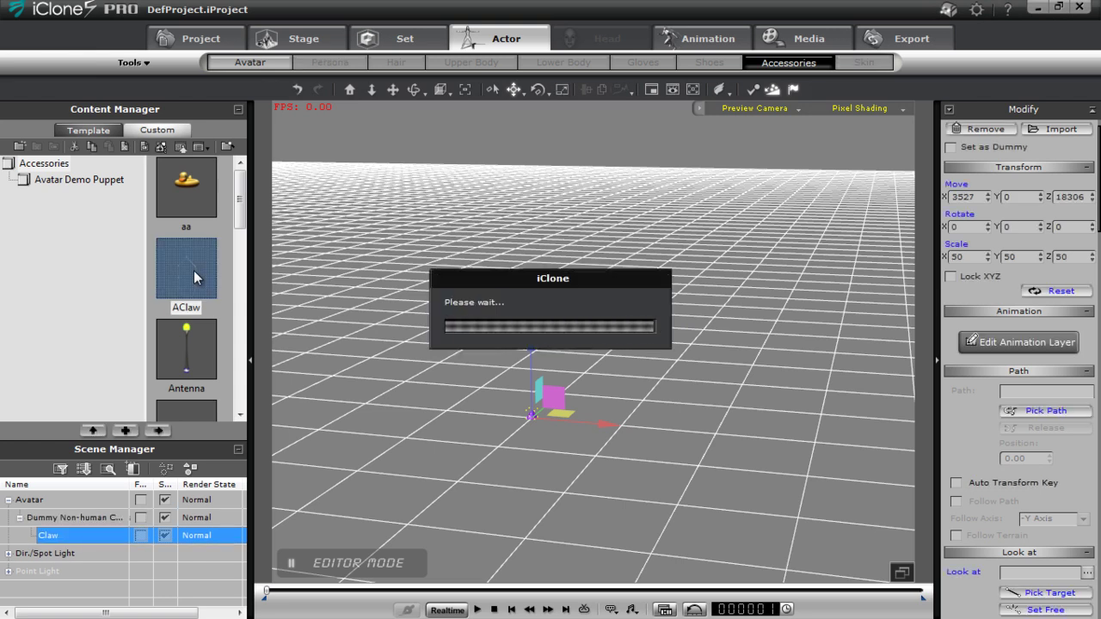
pyautogui.doubleClick(192, 268)
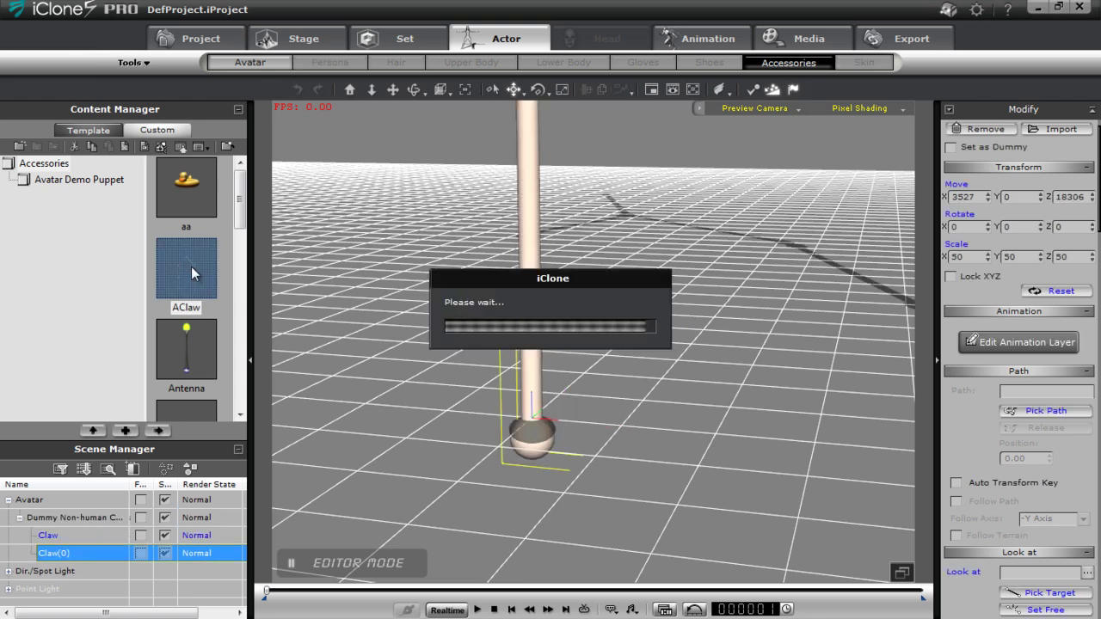
pyautogui.doubleClick(191, 267)
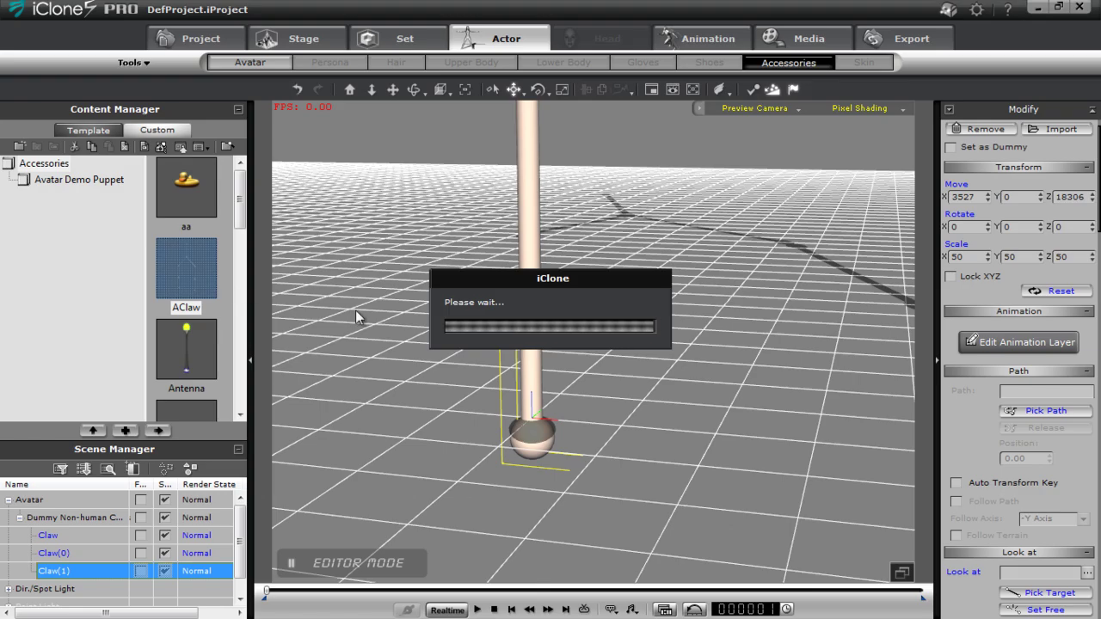
# - Try moving the third claw copy away from the overlapping claws, and undo the move
pyautogui.moveTo(460, 241); pyautogui.dragTo(491, 421, button='right')
pyautogui.scroll(-5, 492, 422)
pyautogui.moveTo(582, 450); pyautogui.dragTo(541, 521, button='middle')
pyautogui.moveTo(541, 521); pyautogui.dragTo(581, 253, button='right')
pyautogui.moveTo(663, 132); pyautogui.dragTo(703, 161)
pyautogui.hotkey('ctrl', 'z')
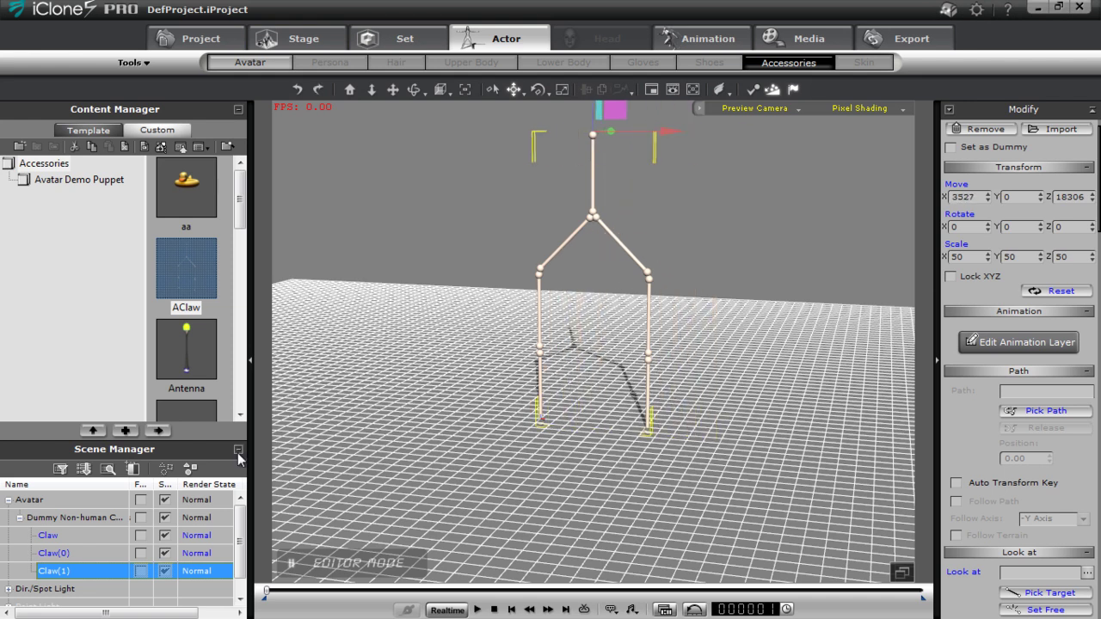
# - Attach a fourth AClaw copy to the dummy character
pyautogui.doubleClick(196, 277)
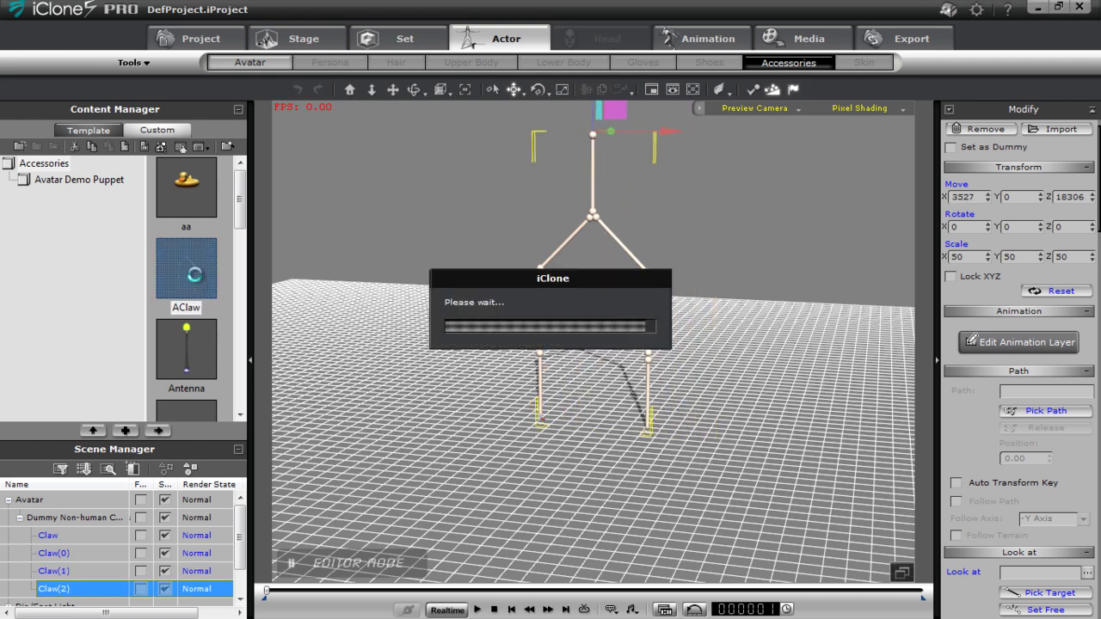
pyautogui.moveTo(703, 484); pyautogui.dragTo(663, 402, button='right')
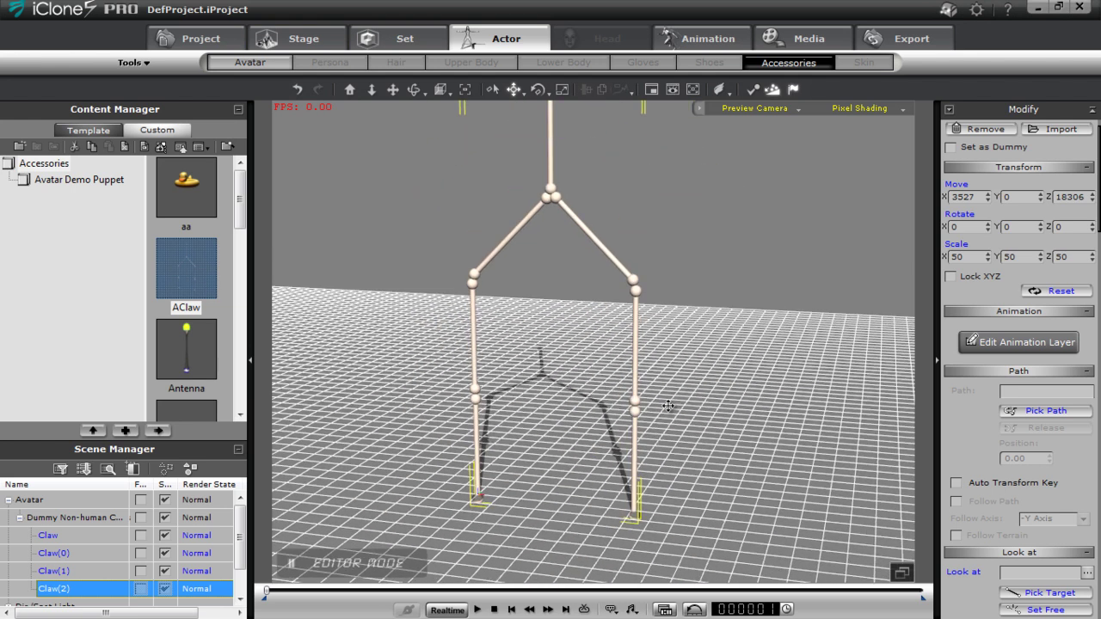
# - Add the Avatar Builder and Avatar Controller props, and free up space by minimizing the controller and collapsing the Content Manager
pyautogui.click(402, 39)
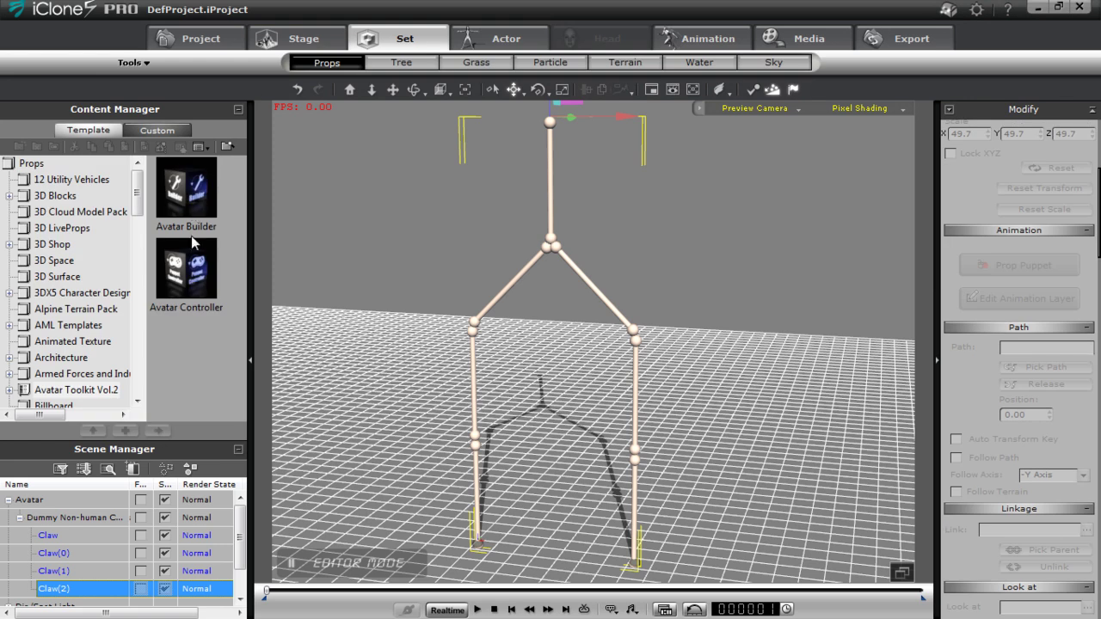
pyautogui.doubleClick(193, 206)
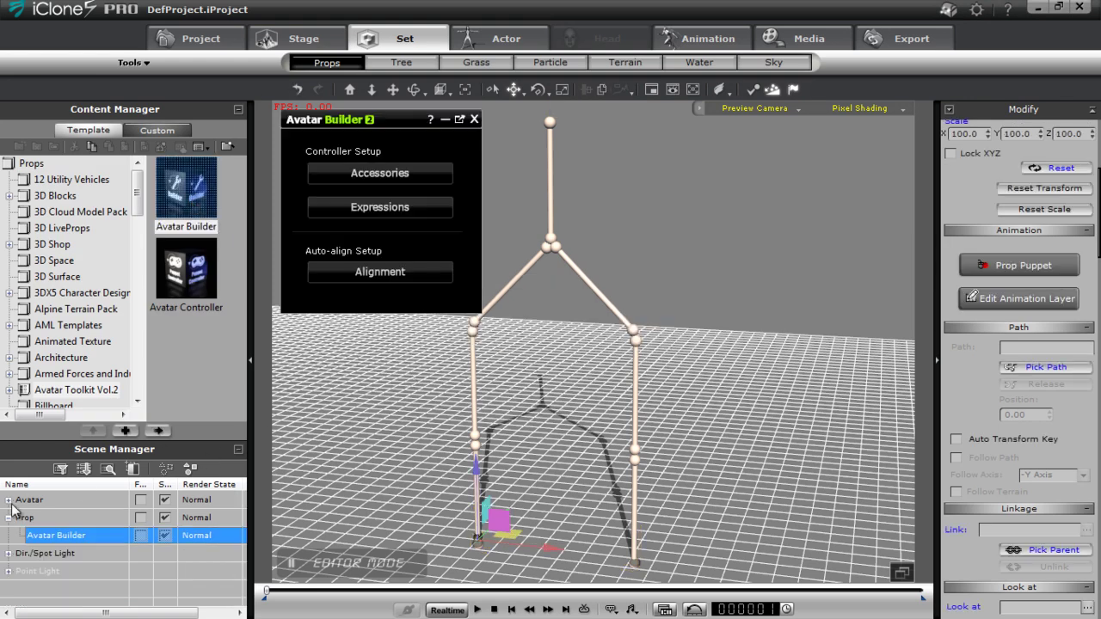
pyautogui.doubleClick(191, 272)
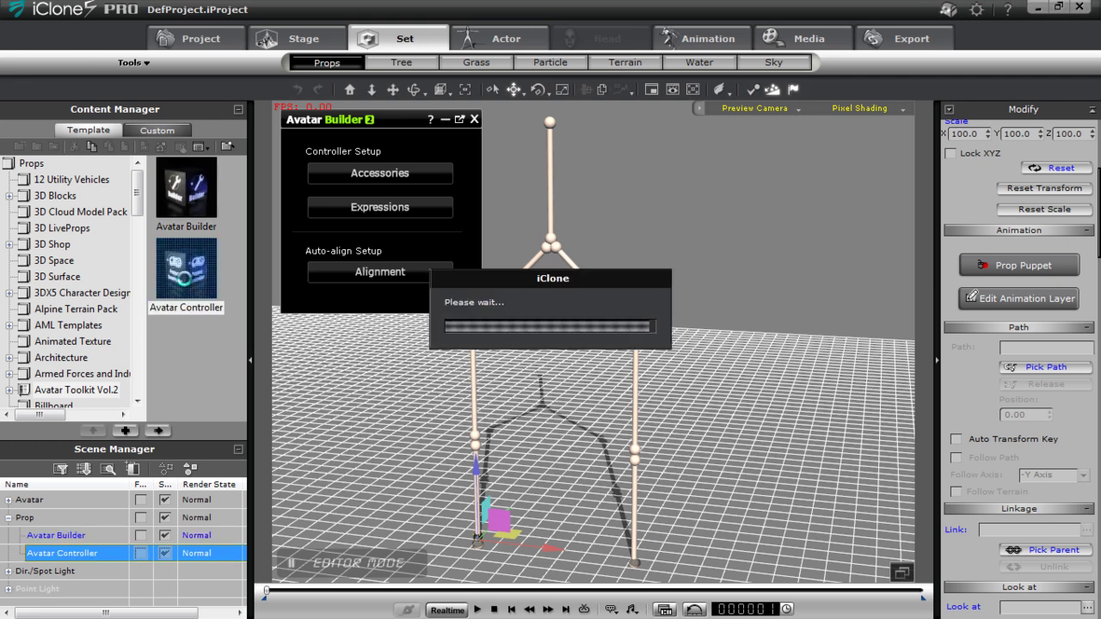
pyautogui.click(418, 123)
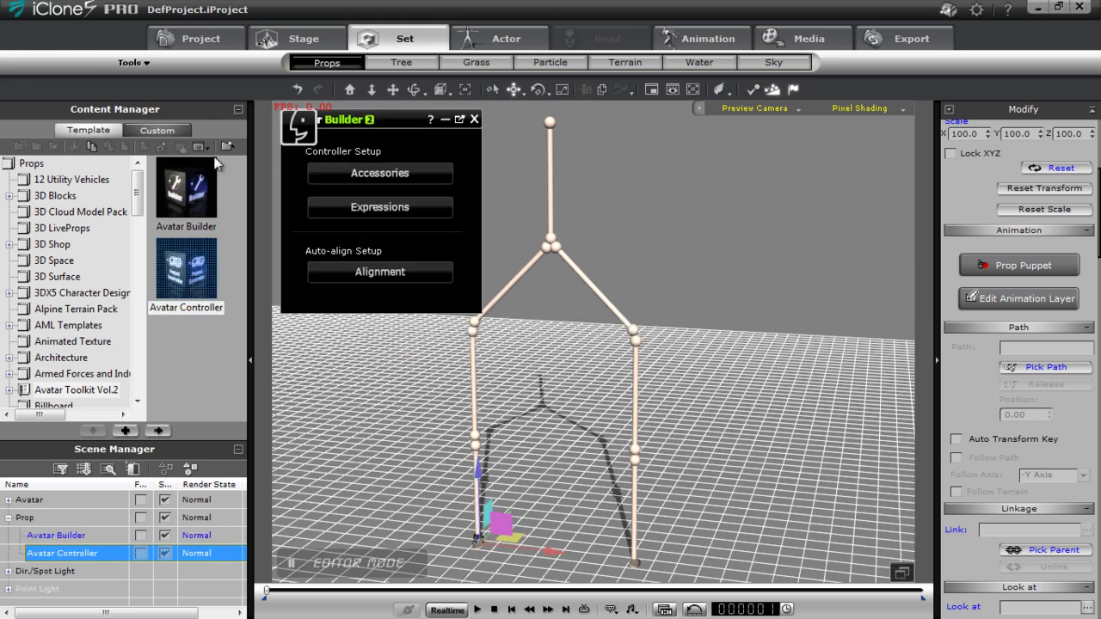
pyautogui.click(239, 110)
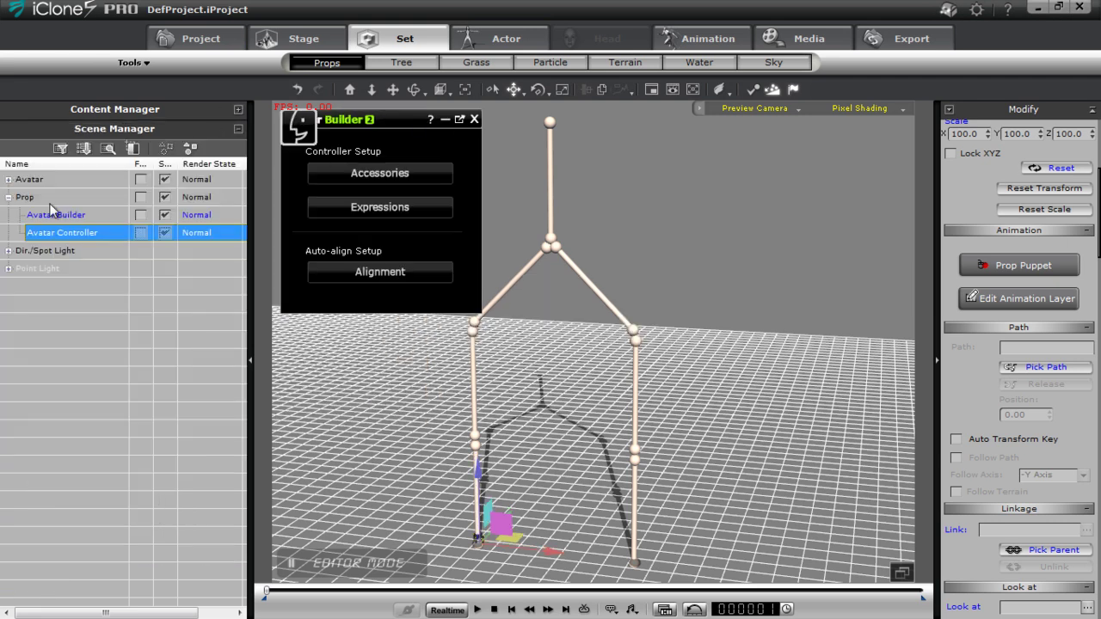
# - Expand the Avatar group in the scene list and select the dummy character that carries the claws
pyautogui.click(8, 180)
pyautogui.click(19, 198)
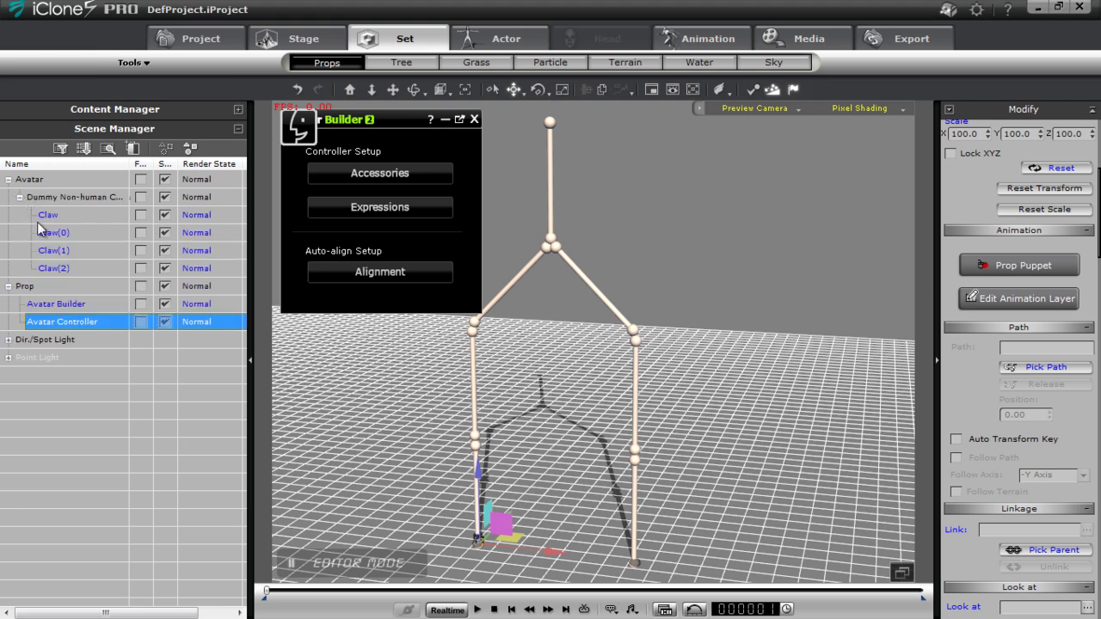
pyautogui.click(92, 198)
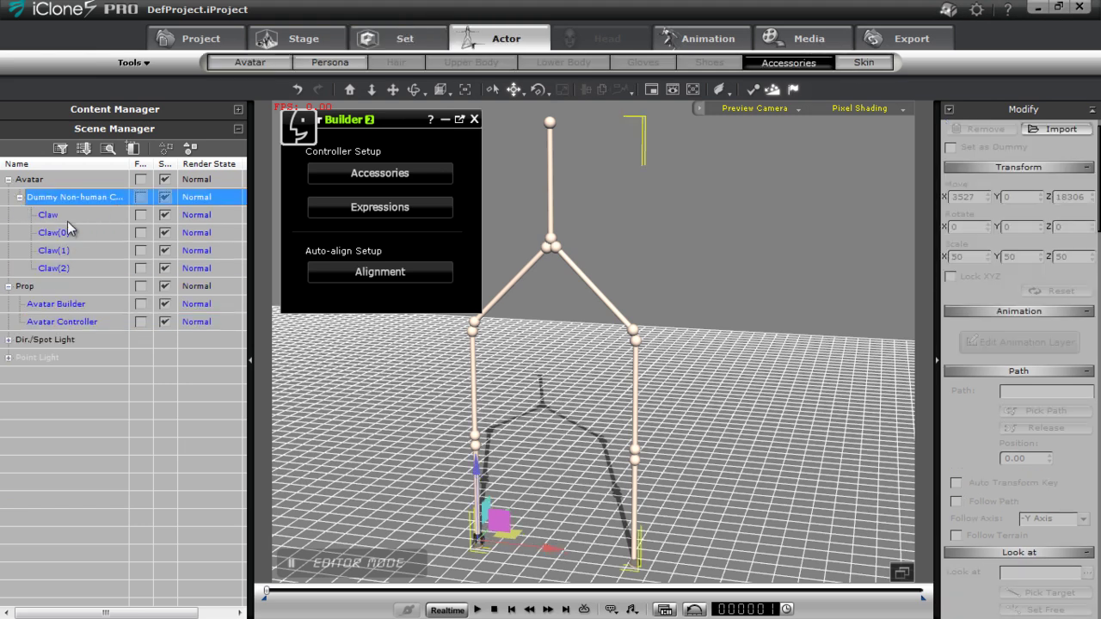
pyautogui.keyDown('alt'); pyautogui.moveTo(551, 353); pyautogui.dragTo(585, 393); pyautogui.keyUp('alt')
pyautogui.keyDown('alt'); pyautogui.moveTo(585, 394); pyautogui.dragTo(492, 415, button='right'); pyautogui.keyUp('alt')
pyautogui.keyDown('alt'); pyautogui.moveTo(553, 401); pyautogui.dragTo(556, 342); pyautogui.keyUp('alt')
pyautogui.keyDown('alt'); pyautogui.moveTo(556, 341); pyautogui.dragTo(544, 400, button='right'); pyautogui.keyUp('alt')
pyautogui.moveTo(560, 401)
pyautogui.keyDown('alt'); pyautogui.mouseDown()
pyautogui.moveTo(536, 354)
pyautogui.moveTo(547, 400)
pyautogui.mouseUp(); pyautogui.keyUp('alt')
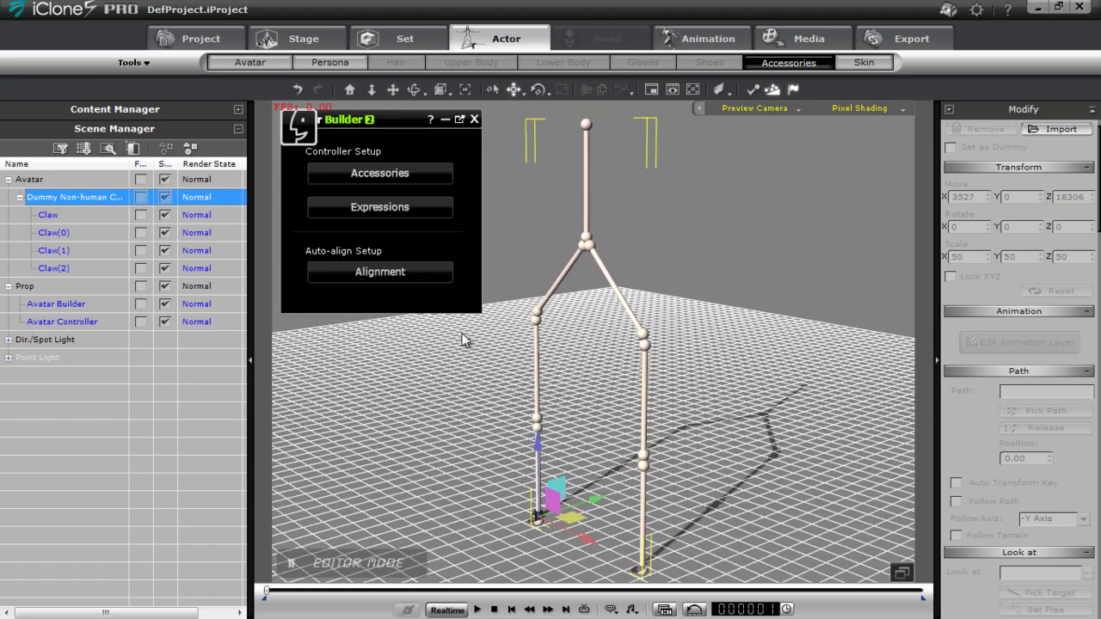
# - Start the accessory controller setup for Claw(0) and place the Avatar Builder window clear of the claws
pyautogui.click(408, 176)
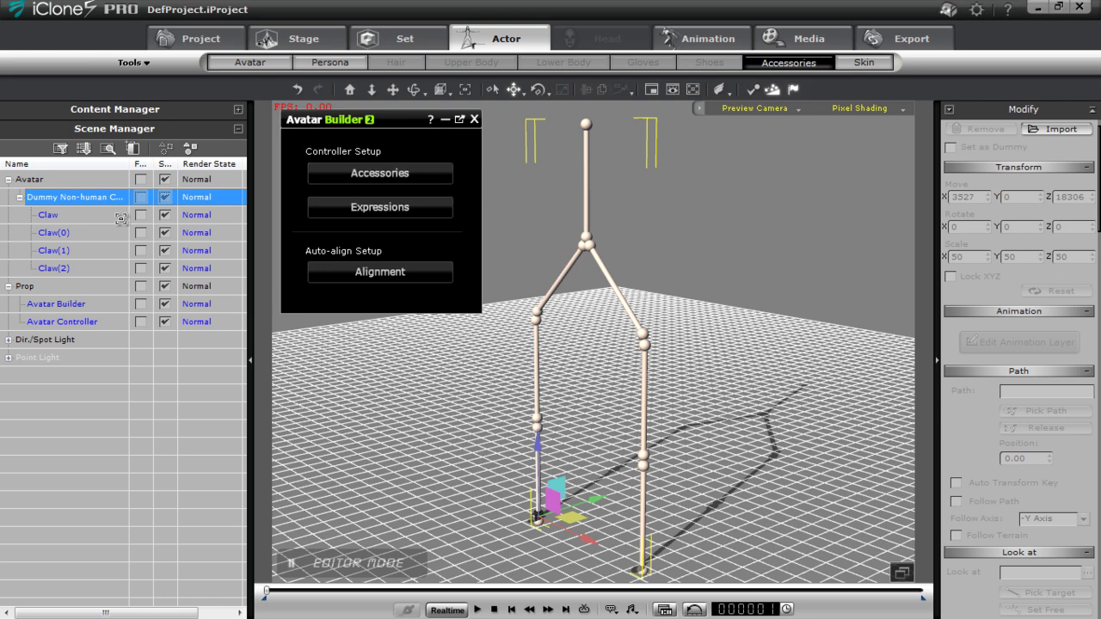
pyautogui.click(64, 233)
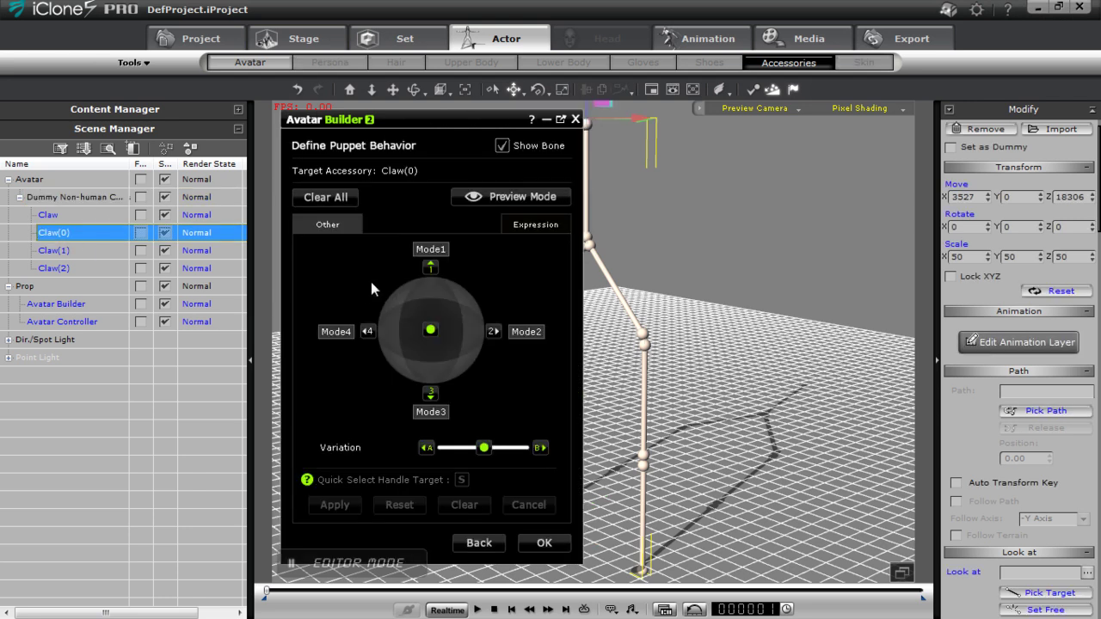
pyautogui.click(560, 118)
pyautogui.moveTo(208, 26); pyautogui.dragTo(271, 52)
pyautogui.moveTo(703, 344)
pyautogui.mouseDown(button='middle')
pyautogui.moveTo(622, 324)
pyautogui.moveTo(723, 338)
pyautogui.mouseUp(button='middle')
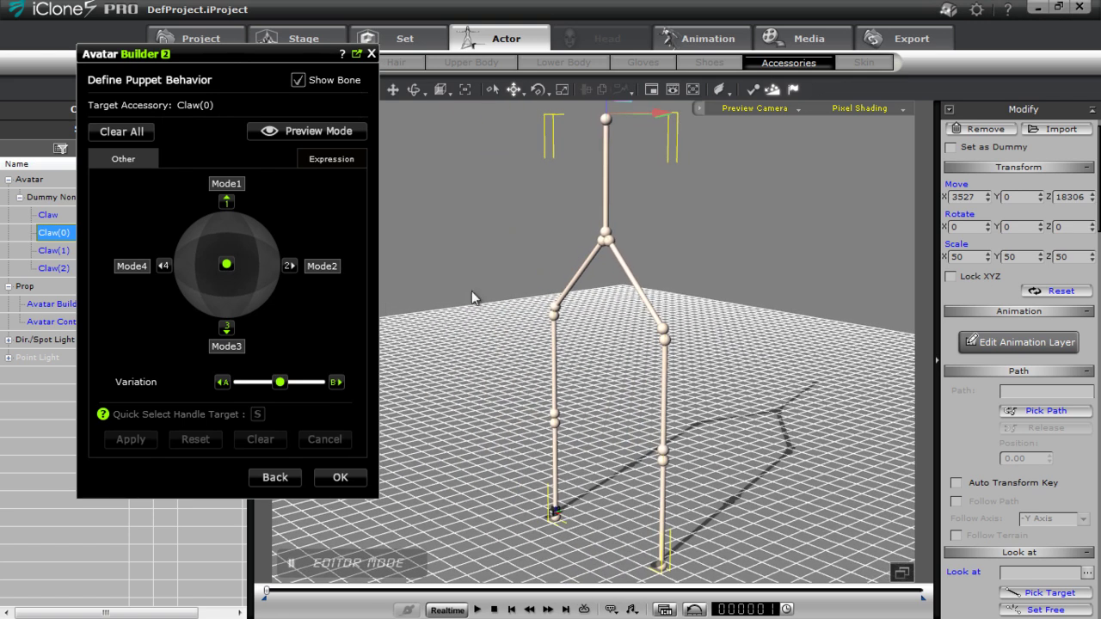
# - Set Claw(0)'s Z rotation to 90 in the centre pose and apply it to the middle Variation pose as well
pyautogui.click(227, 265)
pyautogui.click(258, 415)
pyautogui.click(142, 438)
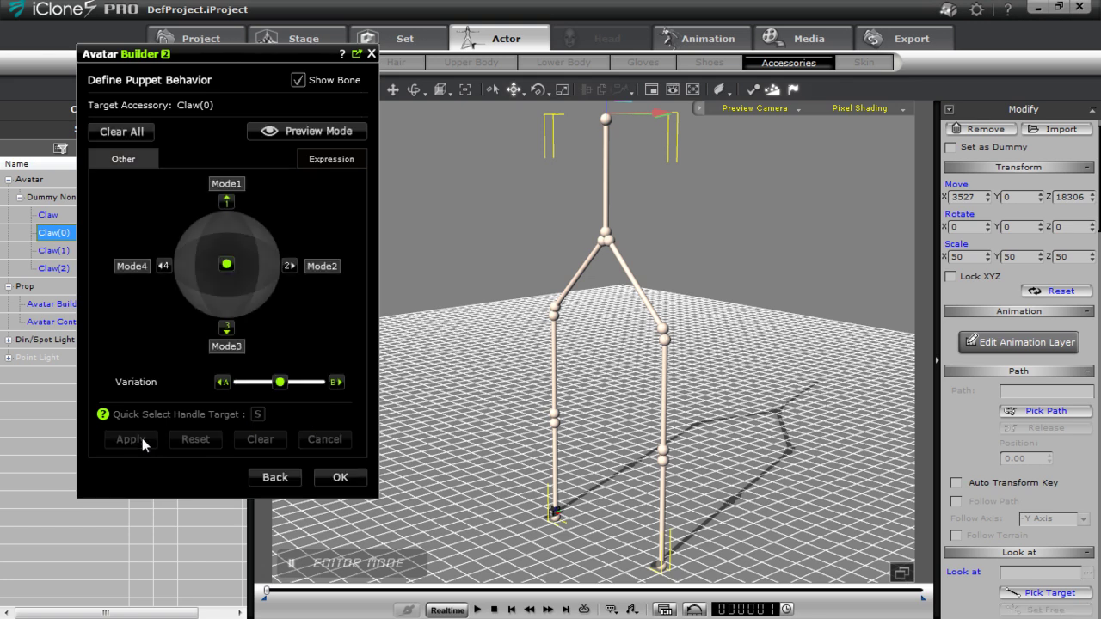
pyautogui.click(226, 265)
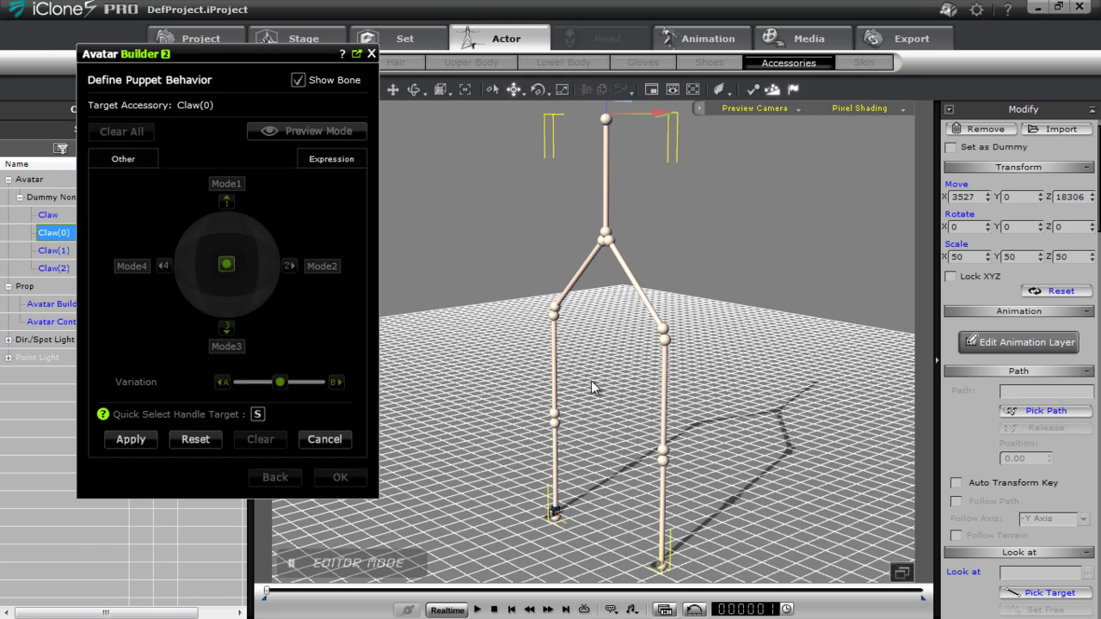
pyautogui.press('e')
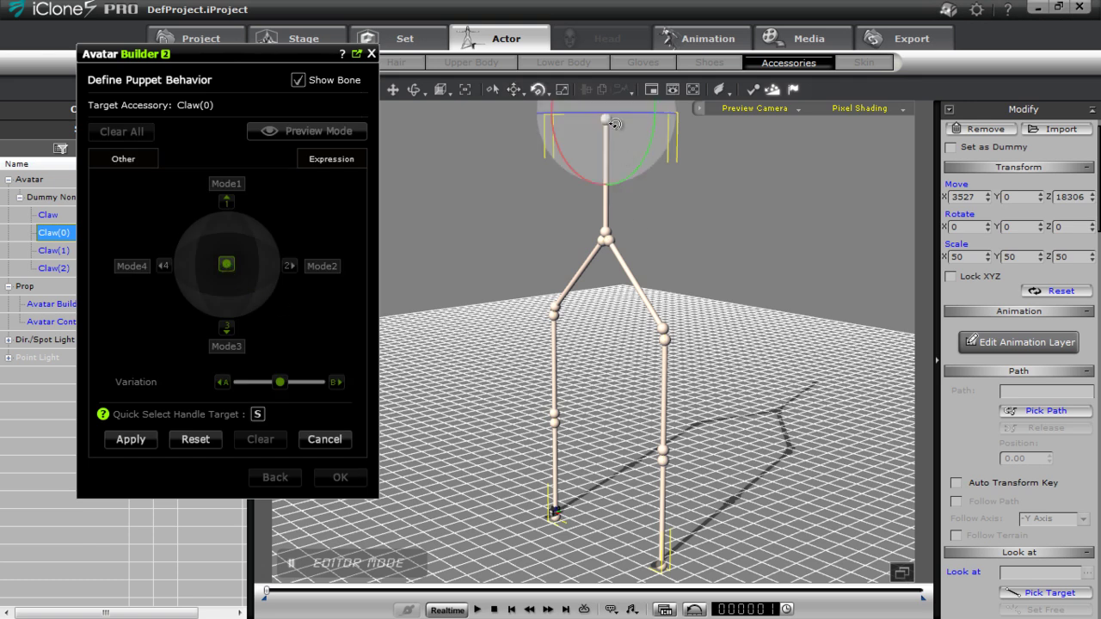
pyautogui.moveTo(608, 117); pyautogui.dragTo(685, 125)
pyautogui.doubleClick(1077, 227)
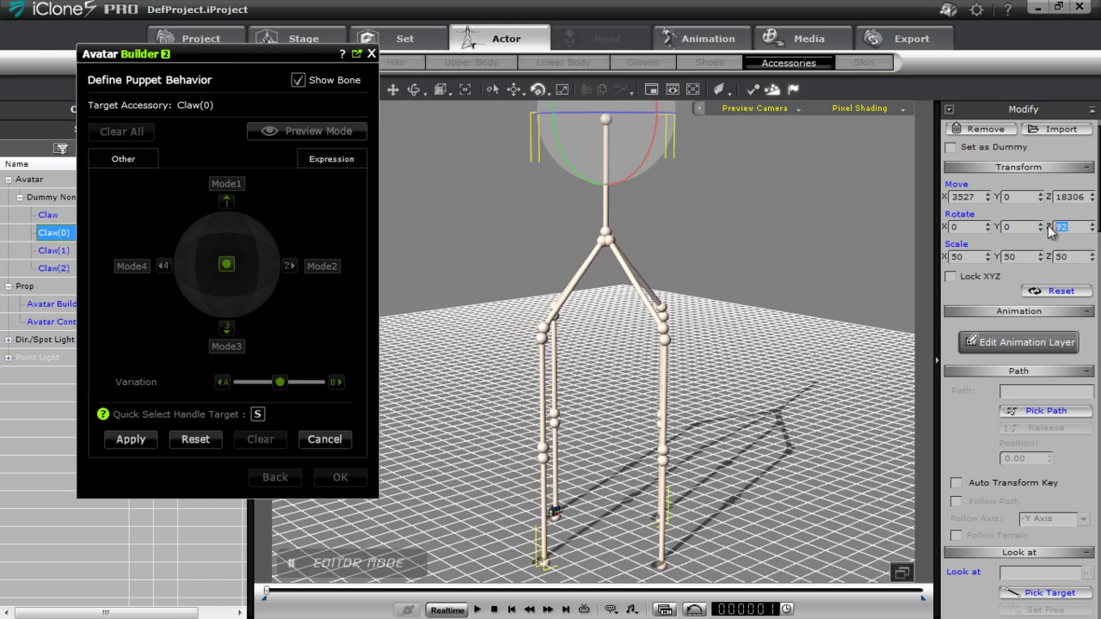
pyautogui.write('90')
pyautogui.press('Return')
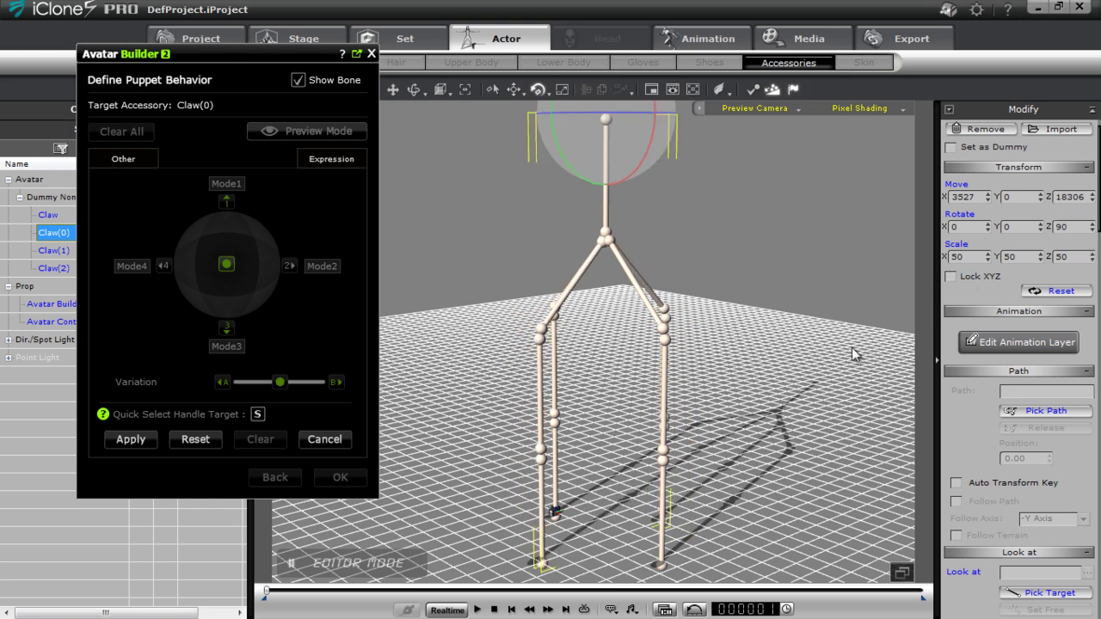
pyautogui.moveTo(654, 272); pyautogui.dragTo(617, 409, button='middle')
pyautogui.moveTo(616, 409); pyautogui.dragTo(667, 461, button='right')
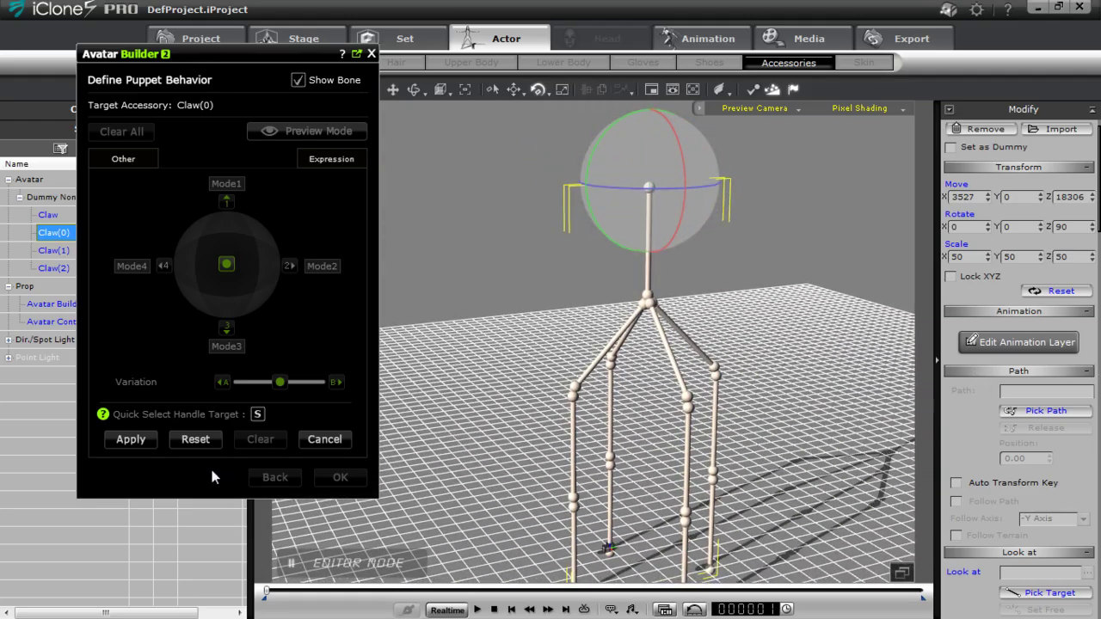
pyautogui.click(130, 440)
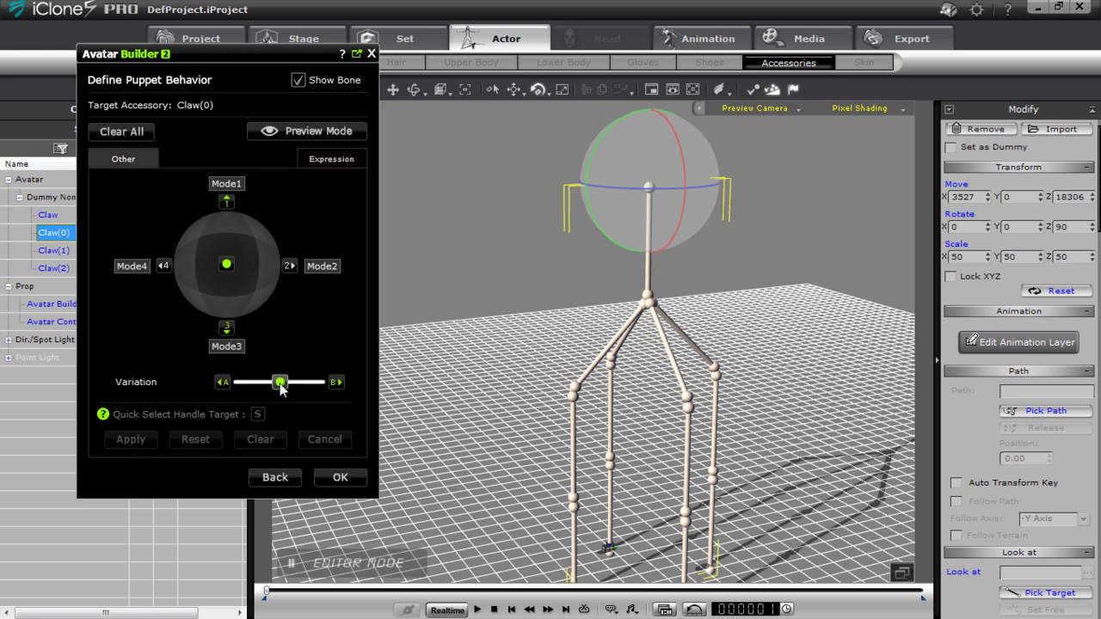
pyautogui.click(280, 384)
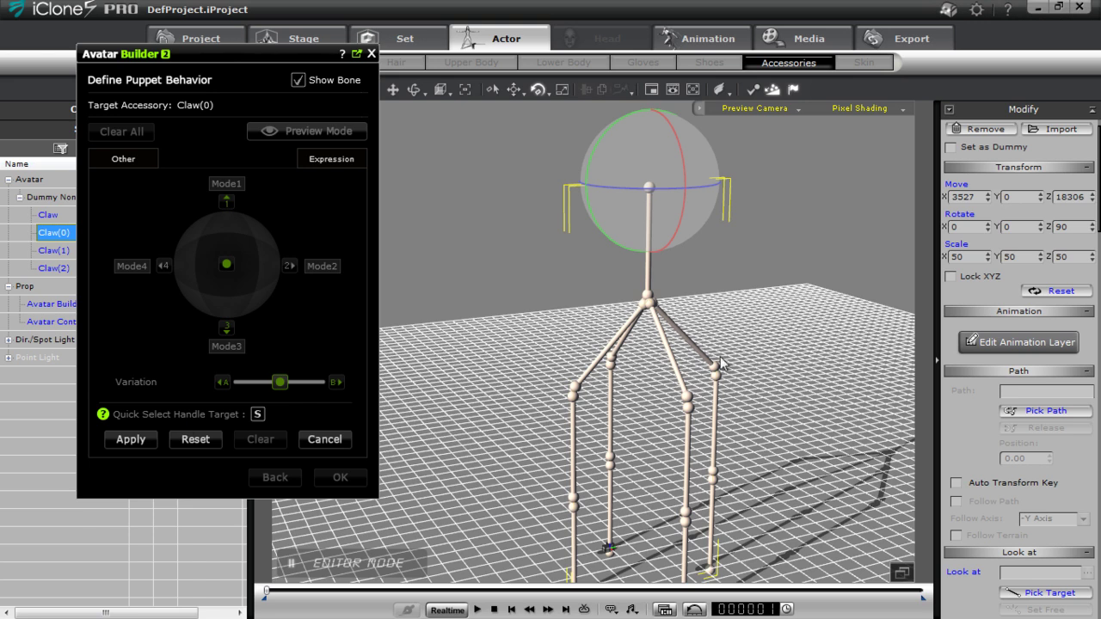
pyautogui.click(131, 439)
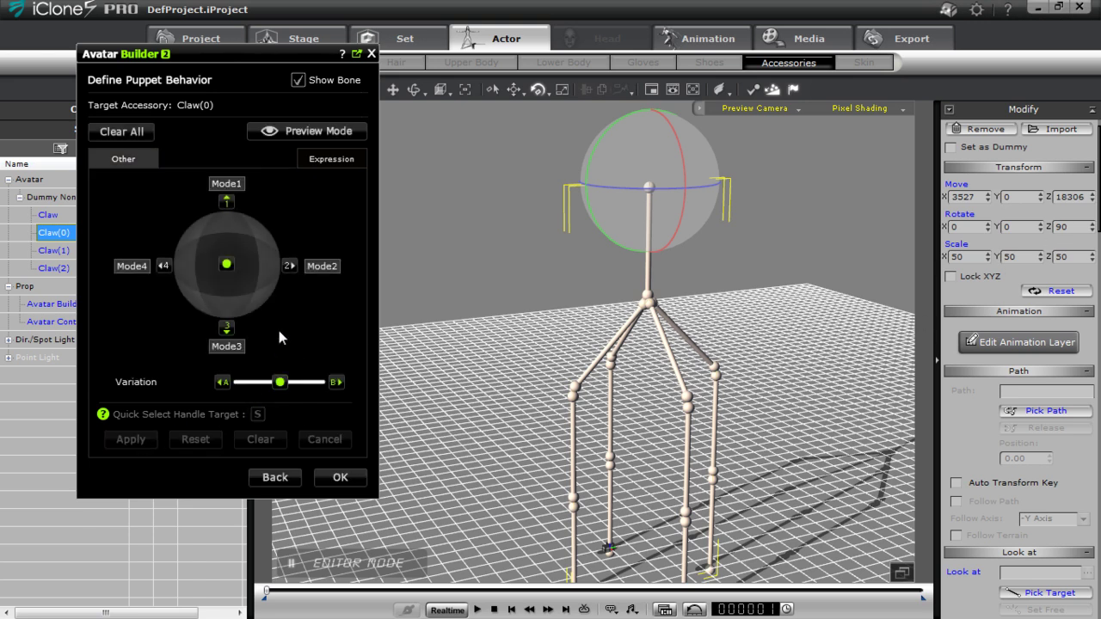
# - Preview Claw(0)'s puppet behavior by trying the Variation and direction controls
pyautogui.click(318, 131)
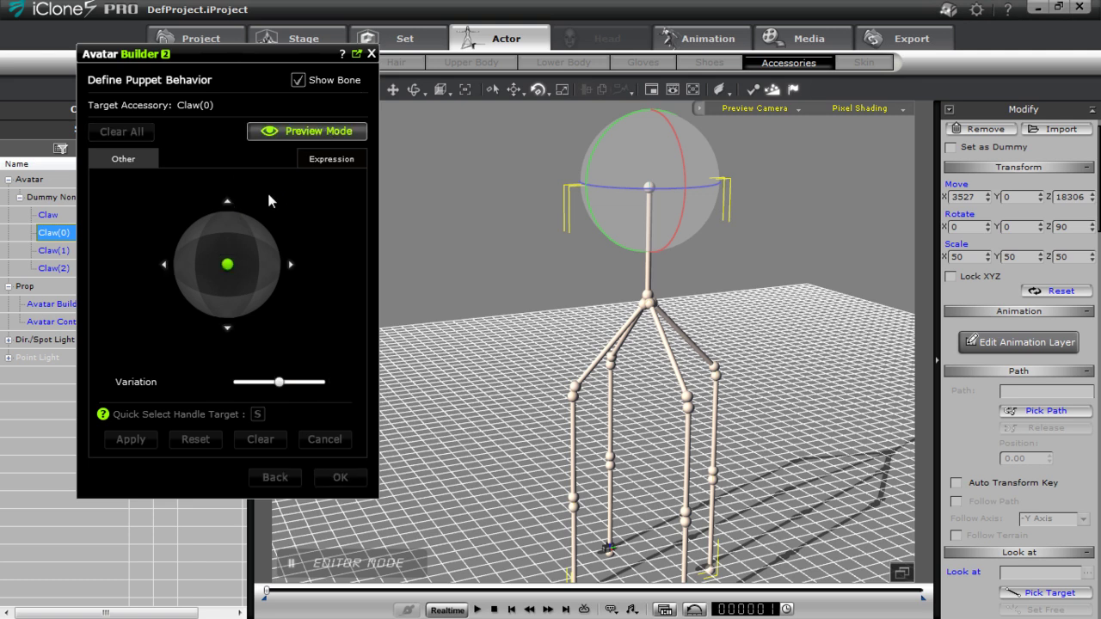
pyautogui.moveTo(278, 386)
pyautogui.mouseDown()
pyautogui.moveTo(237, 386)
pyautogui.moveTo(320, 385)
pyautogui.moveTo(239, 385)
pyautogui.moveTo(319, 386)
pyautogui.moveTo(280, 385)
pyautogui.mouseUp()
pyautogui.moveTo(227, 264)
pyautogui.mouseDown()
pyautogui.moveTo(238, 229)
pyautogui.moveTo(245, 282)
pyautogui.moveTo(230, 343)
pyautogui.moveTo(305, 194)
pyautogui.moveTo(233, 167)
pyautogui.moveTo(219, 327)
pyautogui.moveTo(227, 216)
pyautogui.moveTo(224, 307)
pyautogui.moveTo(217, 246)
pyautogui.mouseUp()
pyautogui.click(306, 135)
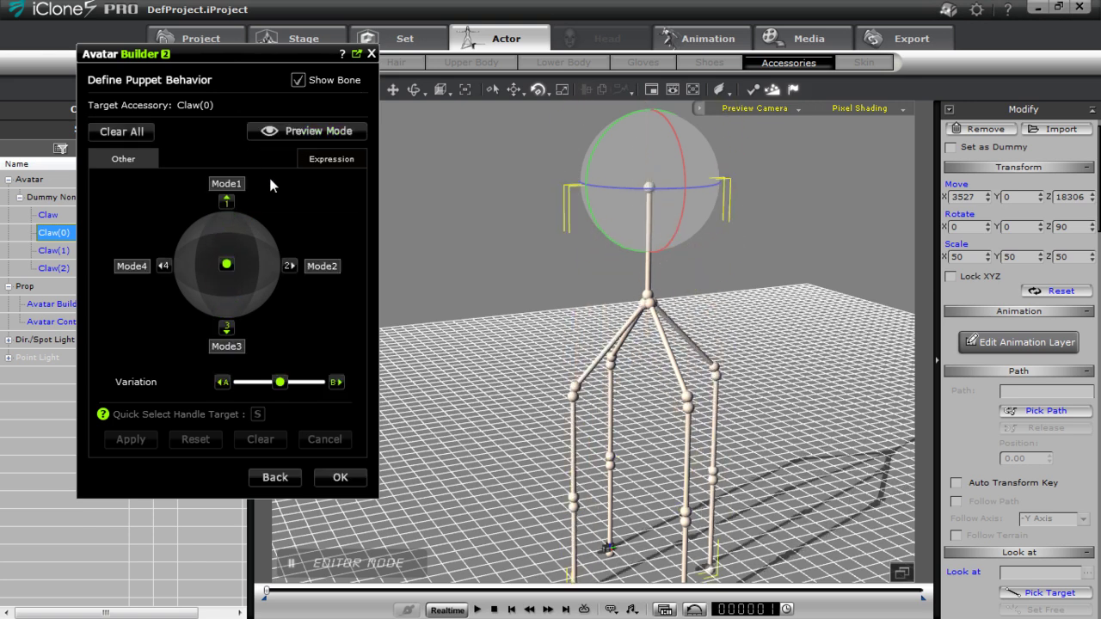
# - Set Claw(0)'s Z rotation to 90 in the Mode1 and Mode3 direction poses, applying each
pyautogui.click(227, 203)
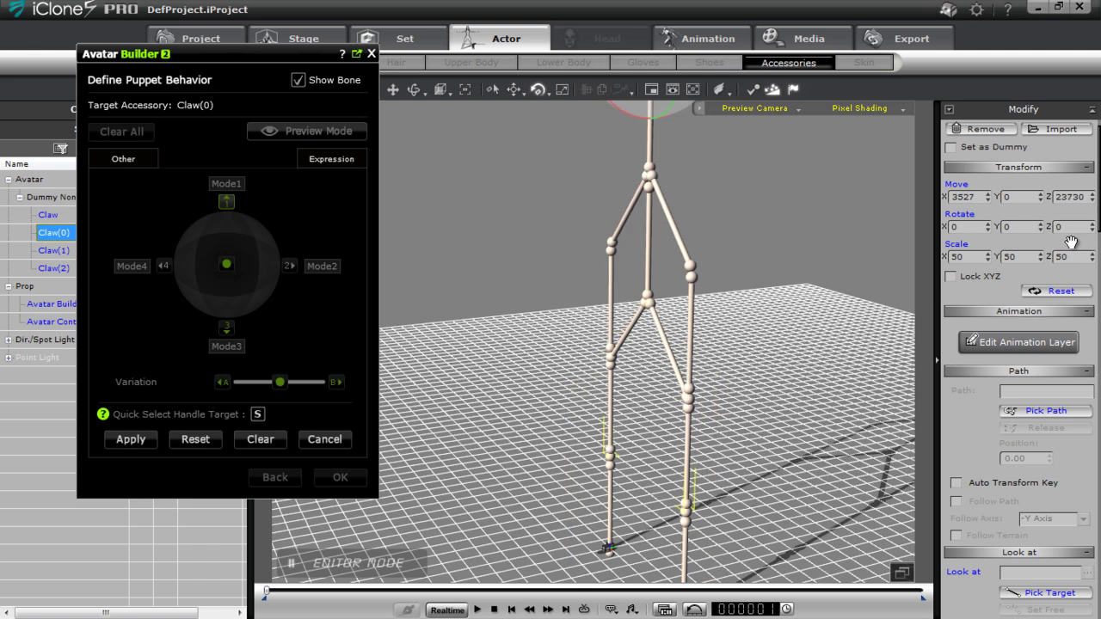
pyautogui.write('90')
pyautogui.press('Return')
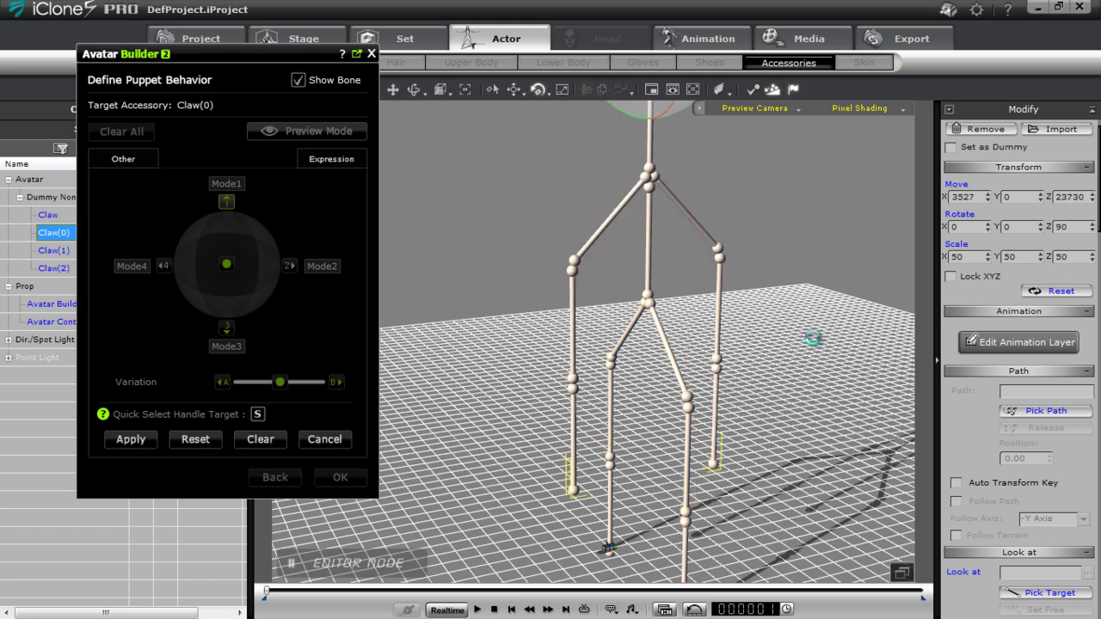
pyautogui.click(131, 439)
pyautogui.click(226, 328)
pyautogui.click(1071, 227)
pyautogui.write('90')
pyautogui.press('Return')
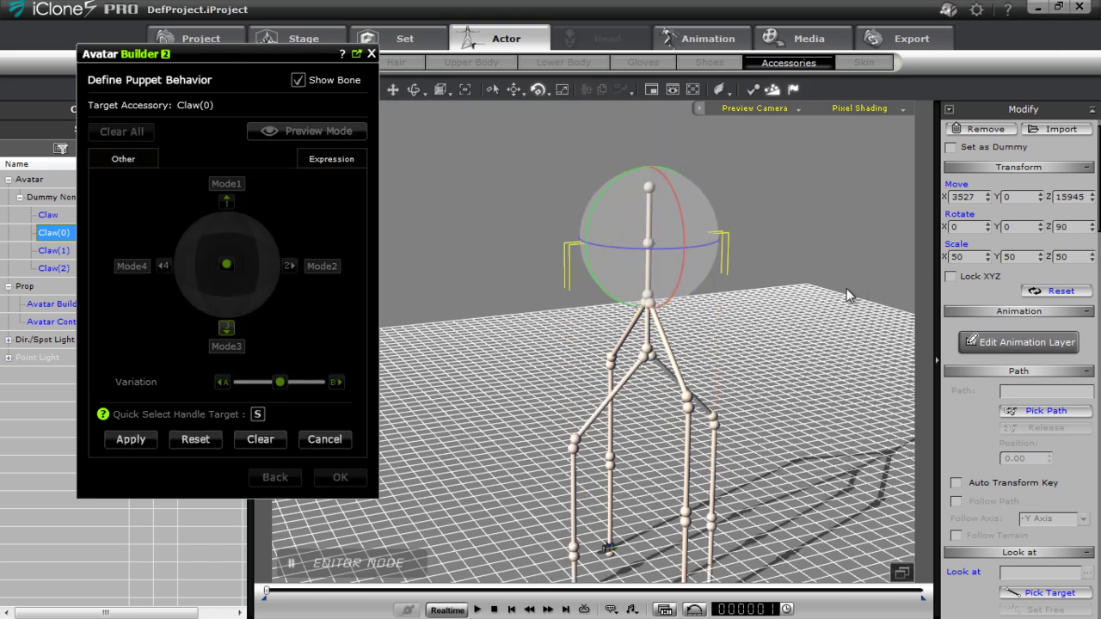
pyautogui.click(121, 442)
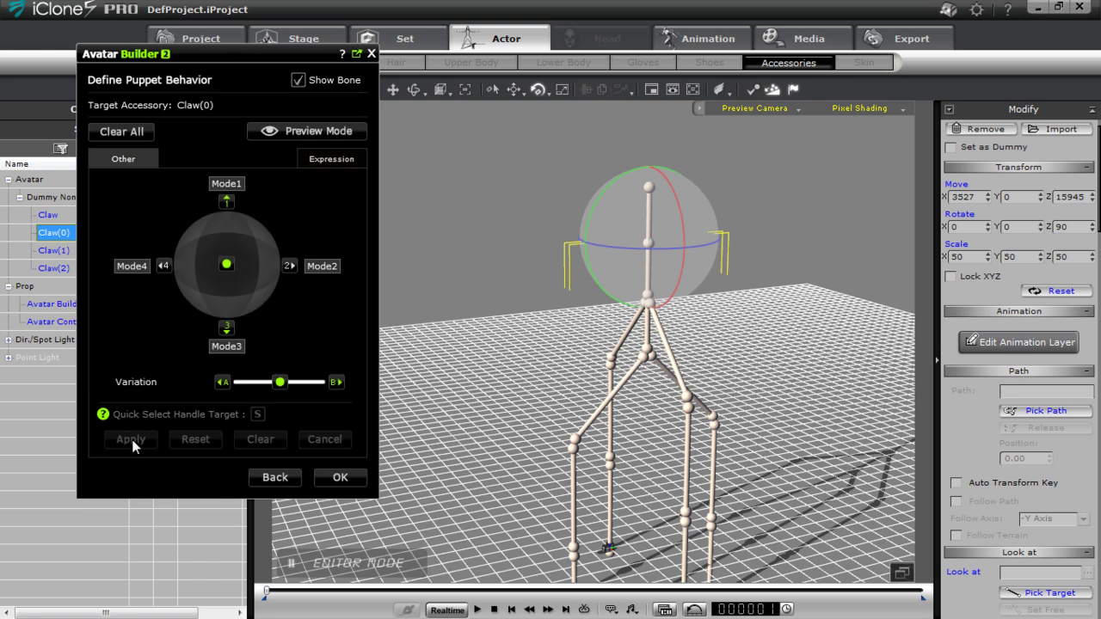
# - Preview Claw(0)'s motion again in the upward direction and Variation, and confirm its puppet setup
pyautogui.click(331, 132)
pyautogui.moveTo(226, 265); pyautogui.dragTo(226, 186)
pyautogui.moveTo(283, 387)
pyautogui.mouseDown()
pyautogui.moveTo(235, 386)
pyautogui.moveTo(319, 386)
pyautogui.moveTo(232, 386)
pyautogui.moveTo(280, 386)
pyautogui.mouseUp()
pyautogui.click(321, 131)
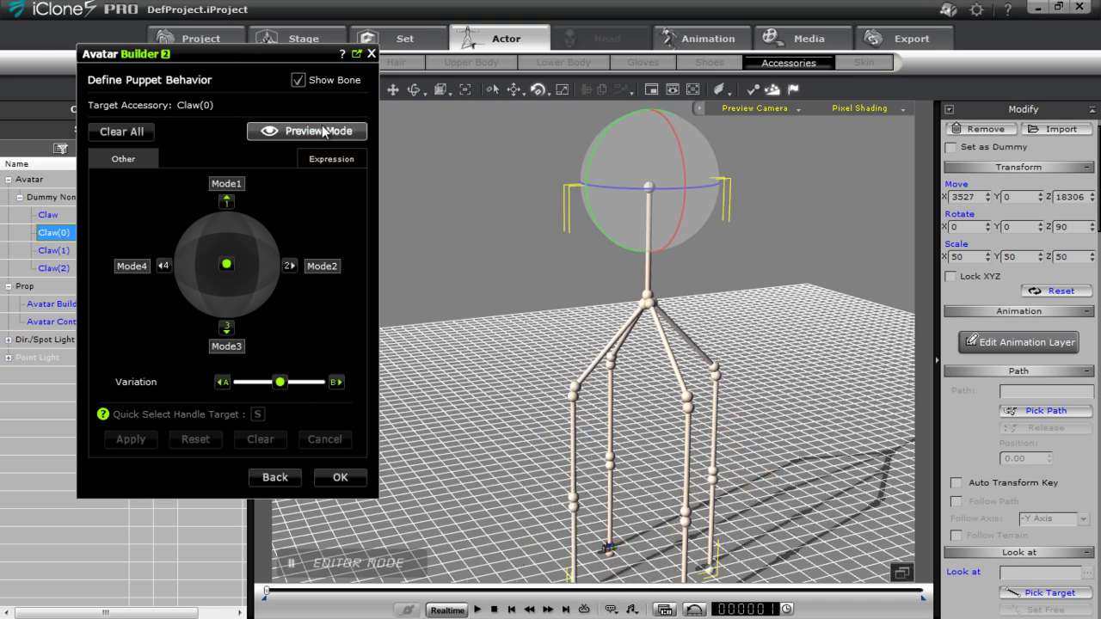
pyautogui.click(341, 478)
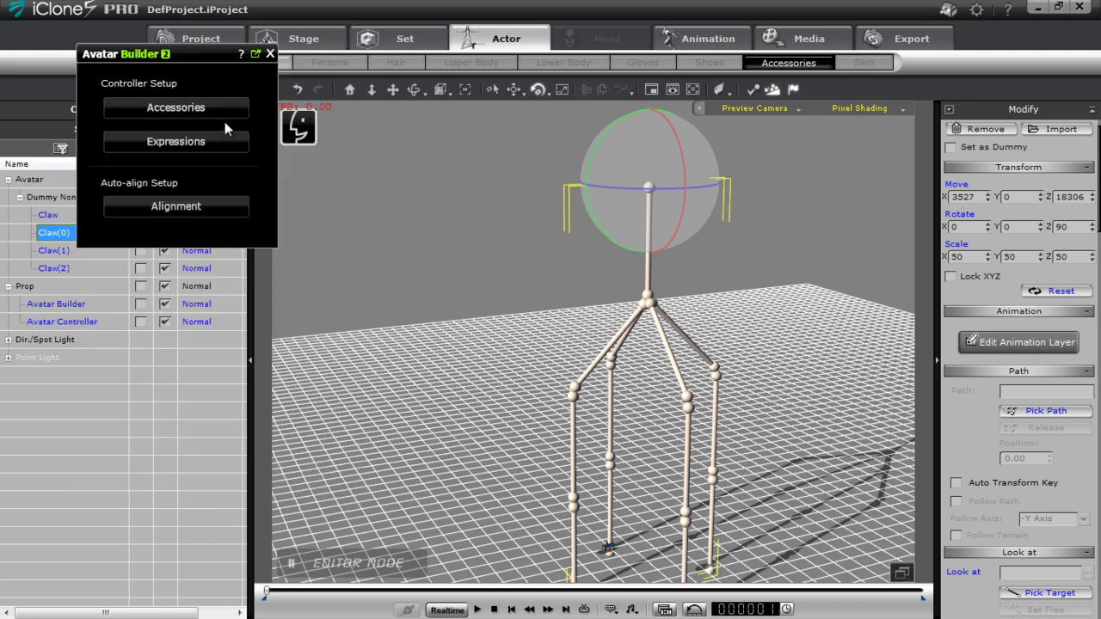
# - Move the Avatar Builder window off the scene list and start the accessory controller setup for Claw(1)
pyautogui.moveTo(211, 60); pyautogui.dragTo(394, 146)
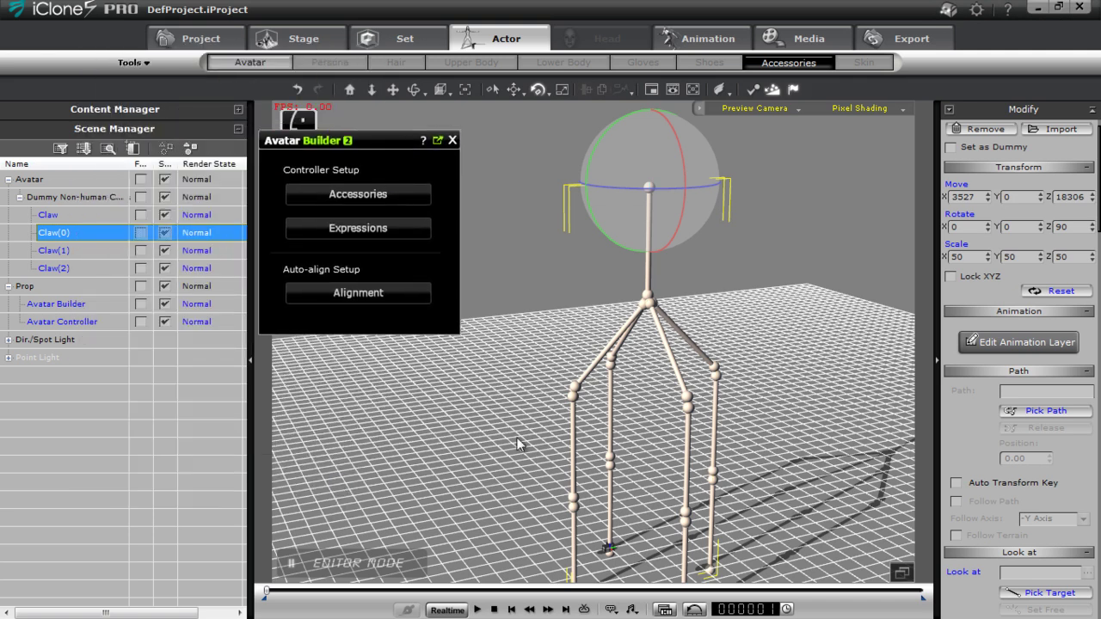
pyautogui.moveTo(622, 238); pyautogui.dragTo(592, 366, button='right')
pyautogui.click(351, 202)
pyautogui.click(69, 251)
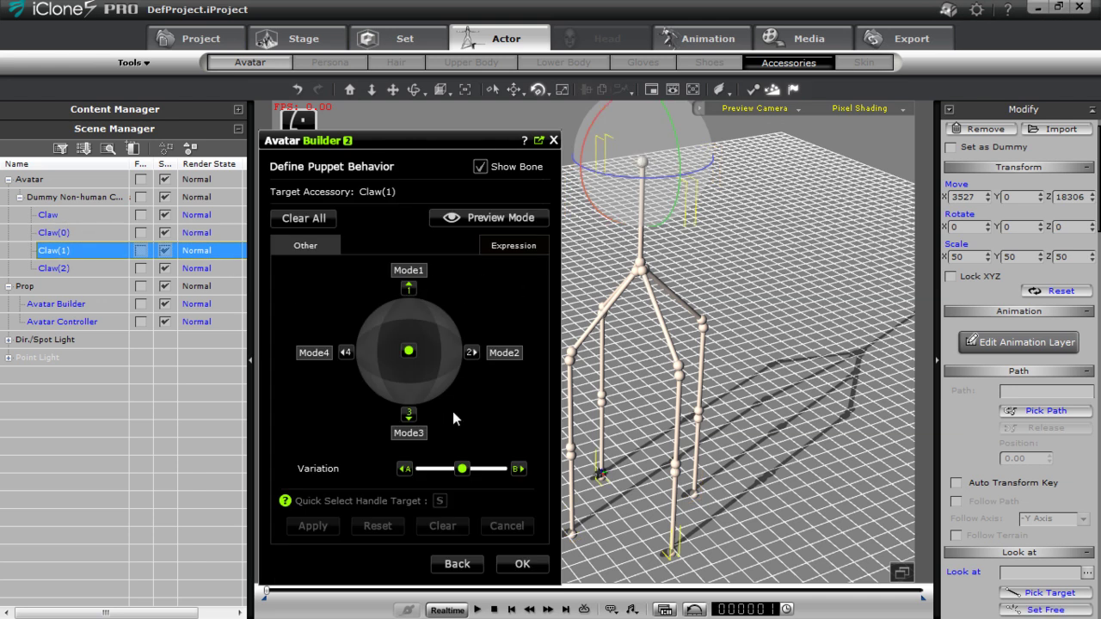
# - Set Claw(1)'s Z rotation to 45 in the middle Variation pose and apply it to the centre pose too
pyautogui.click(462, 470)
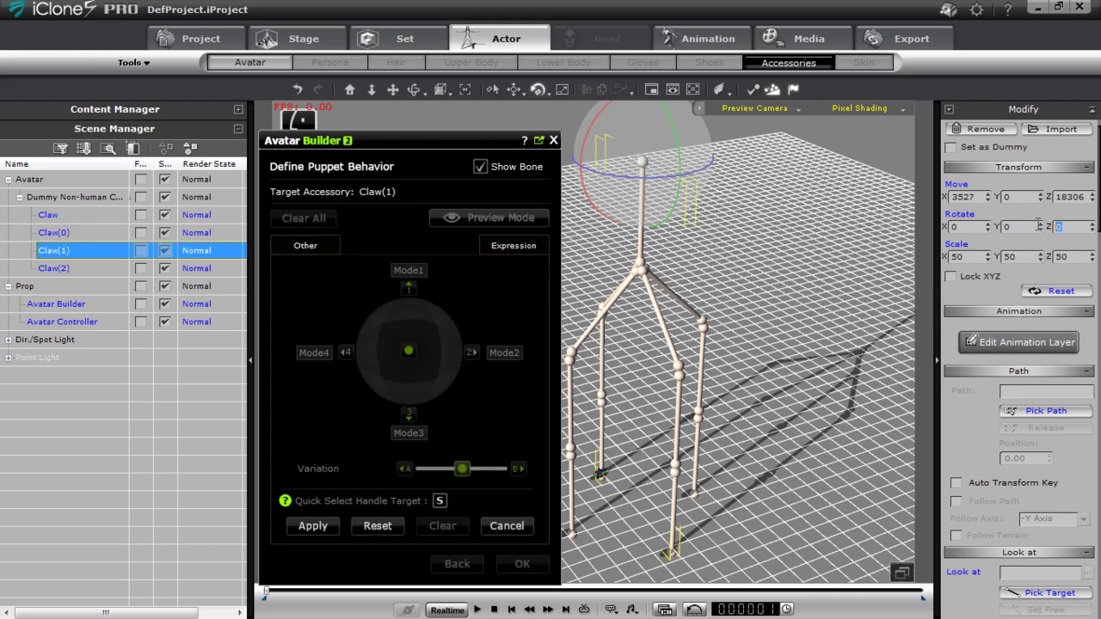
pyautogui.write('45')
pyautogui.press('Return')
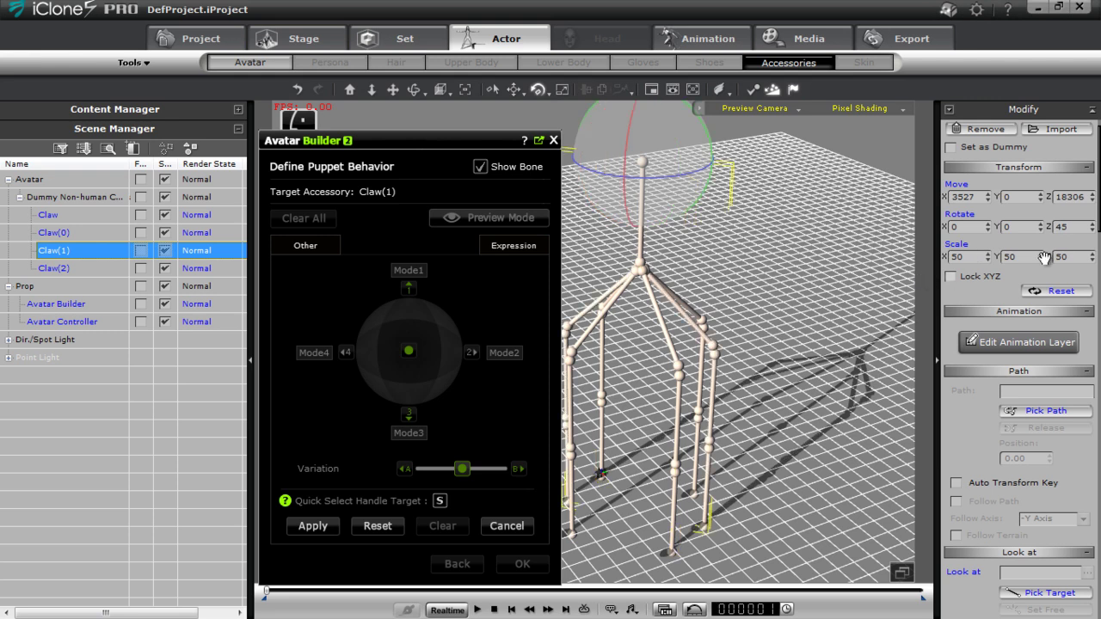
pyautogui.click(313, 526)
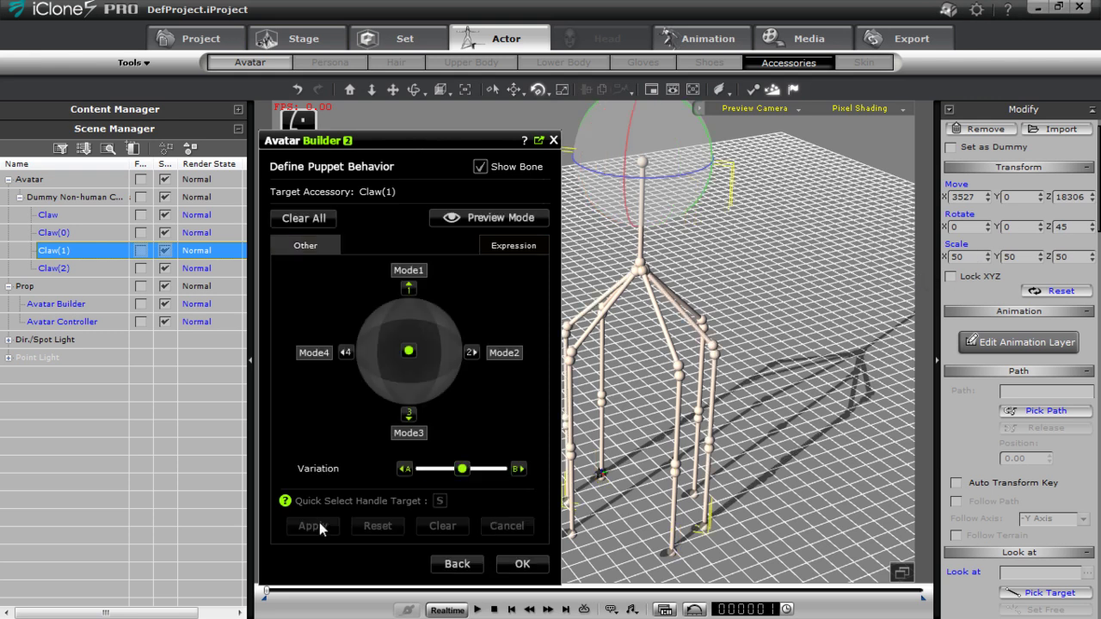
pyautogui.click(409, 351)
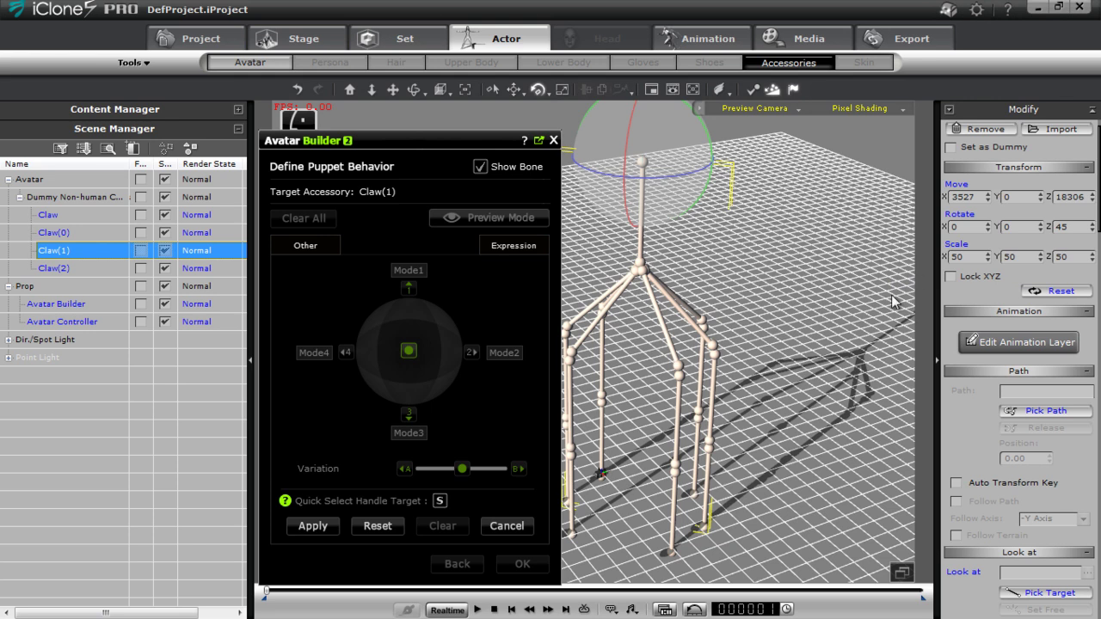
pyautogui.click(313, 526)
# - Apply a Z rotation of 45 to Claw(1)'s Mode1 and Mode3 direction poses and confirm its puppet setup
pyautogui.click(409, 287)
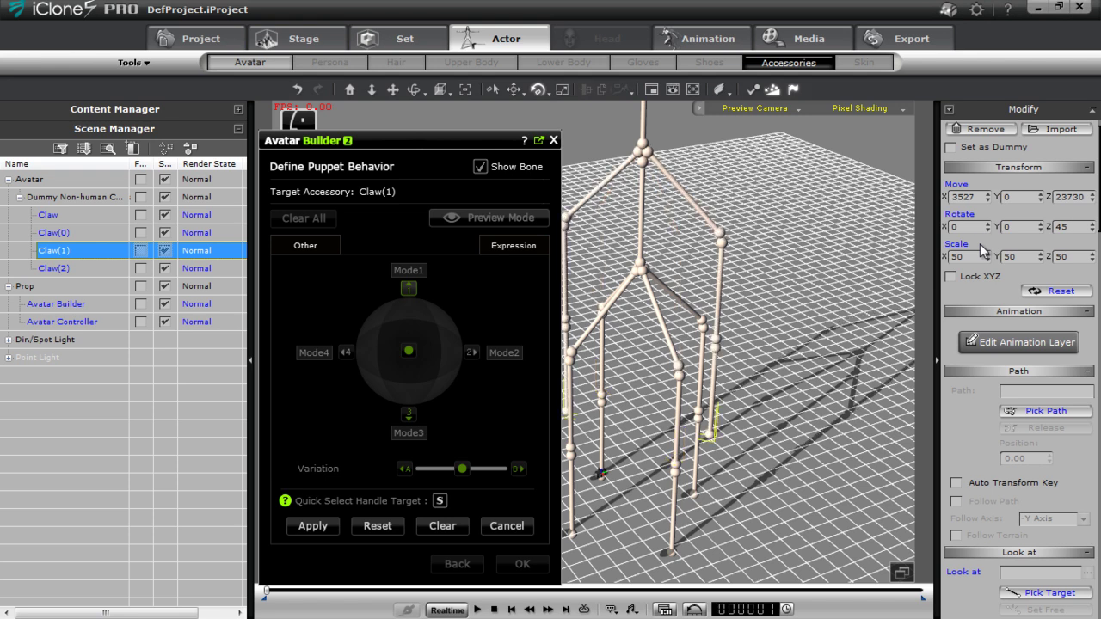
pyautogui.click(331, 525)
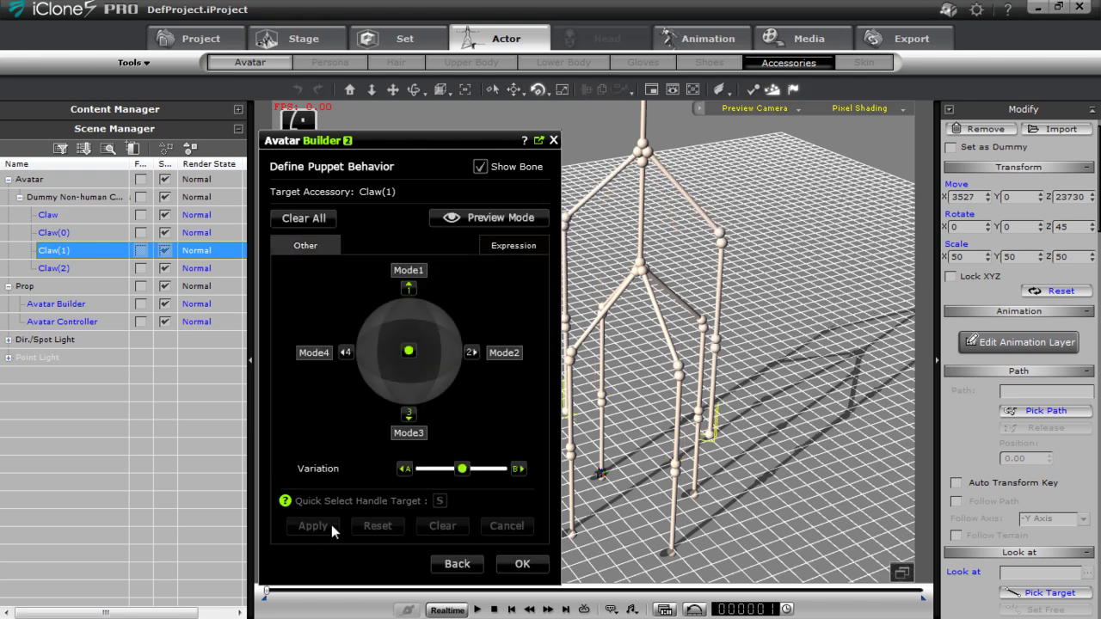
pyautogui.click(411, 417)
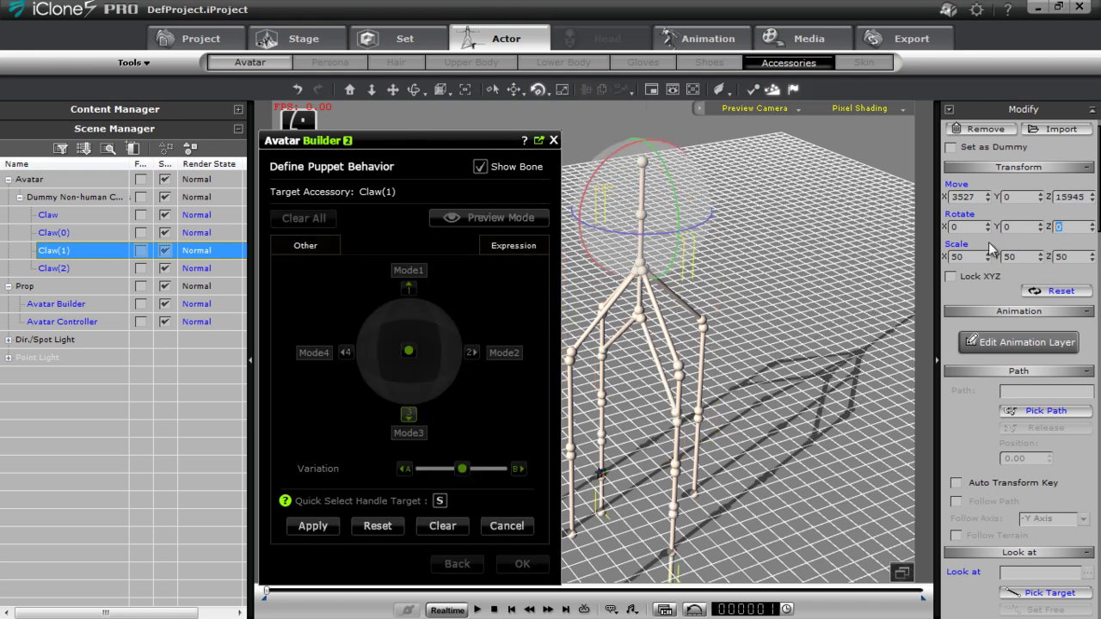
pyautogui.write('45')
pyautogui.press('Return')
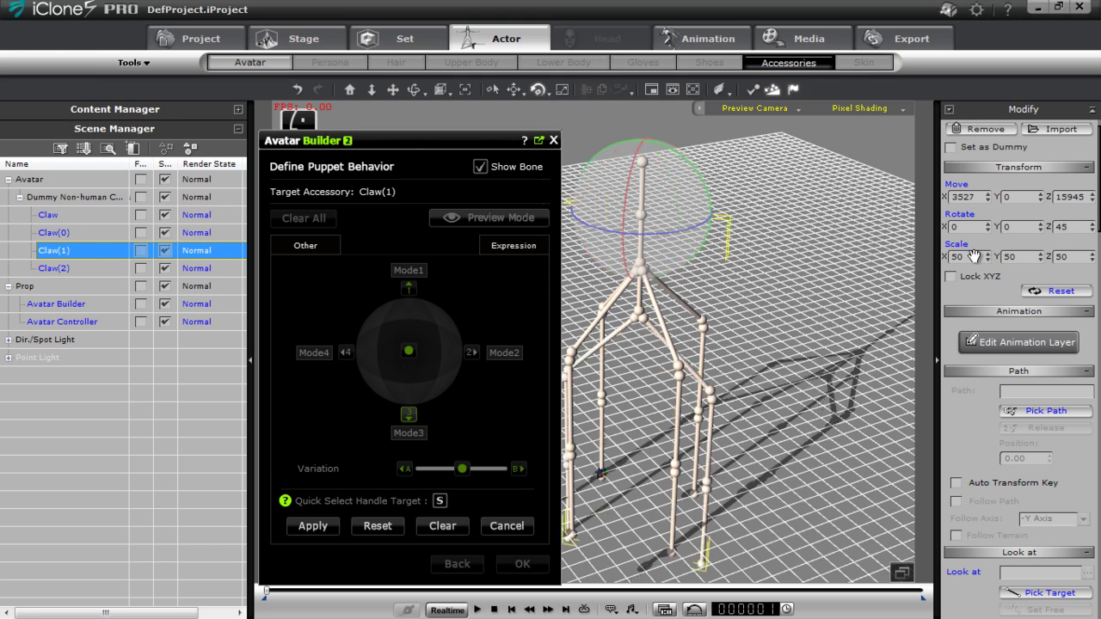
pyautogui.click(313, 526)
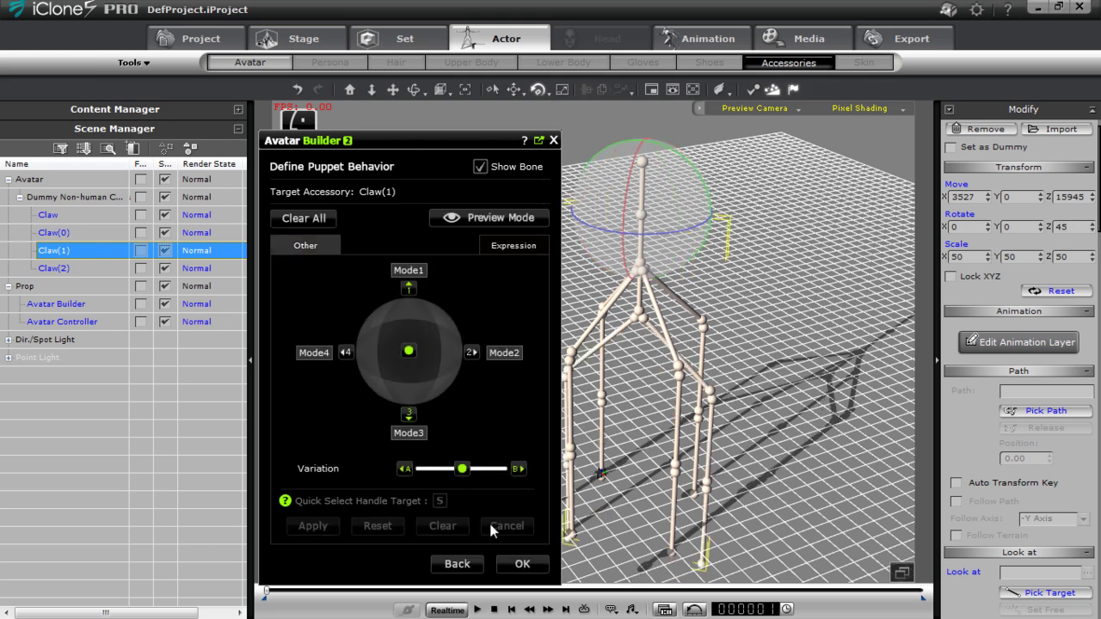
pyautogui.click(521, 564)
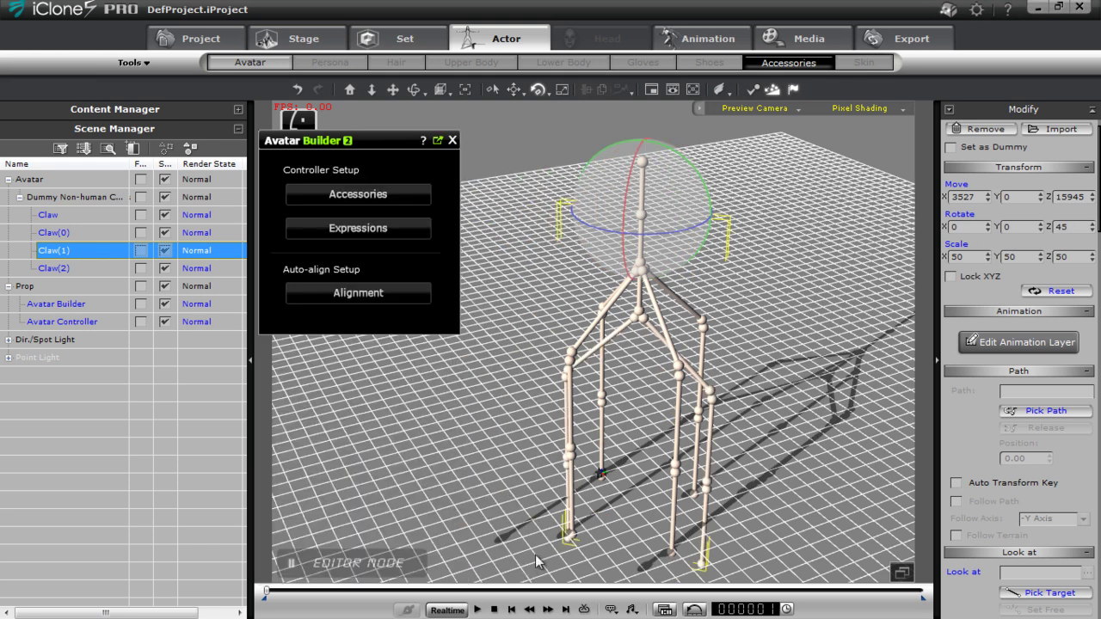
# - Start the accessory controller setup for Claw(2) and apply a Z rotation of 315 to its middle Variation pose
pyautogui.click(361, 197)
pyautogui.click(69, 269)
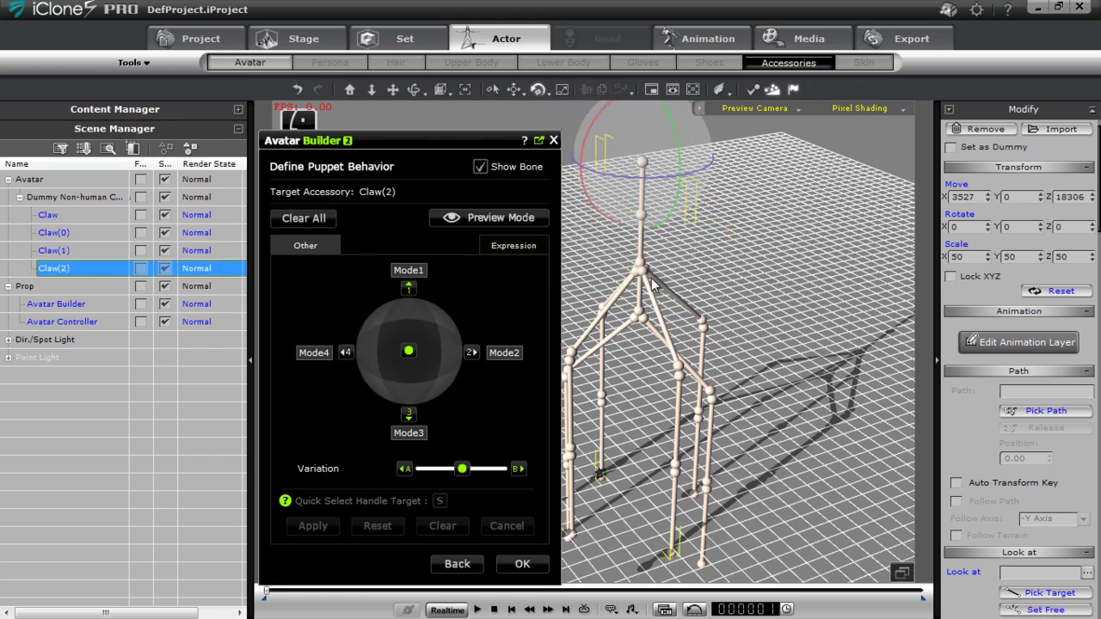
pyautogui.moveTo(659, 286); pyautogui.dragTo(715, 273)
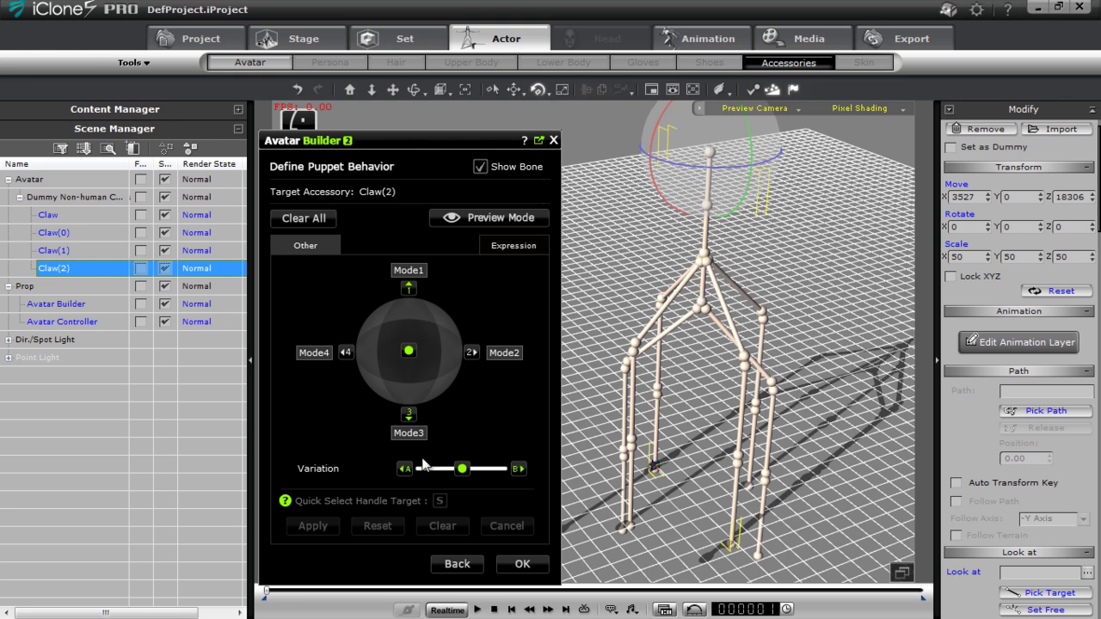
pyautogui.click(463, 470)
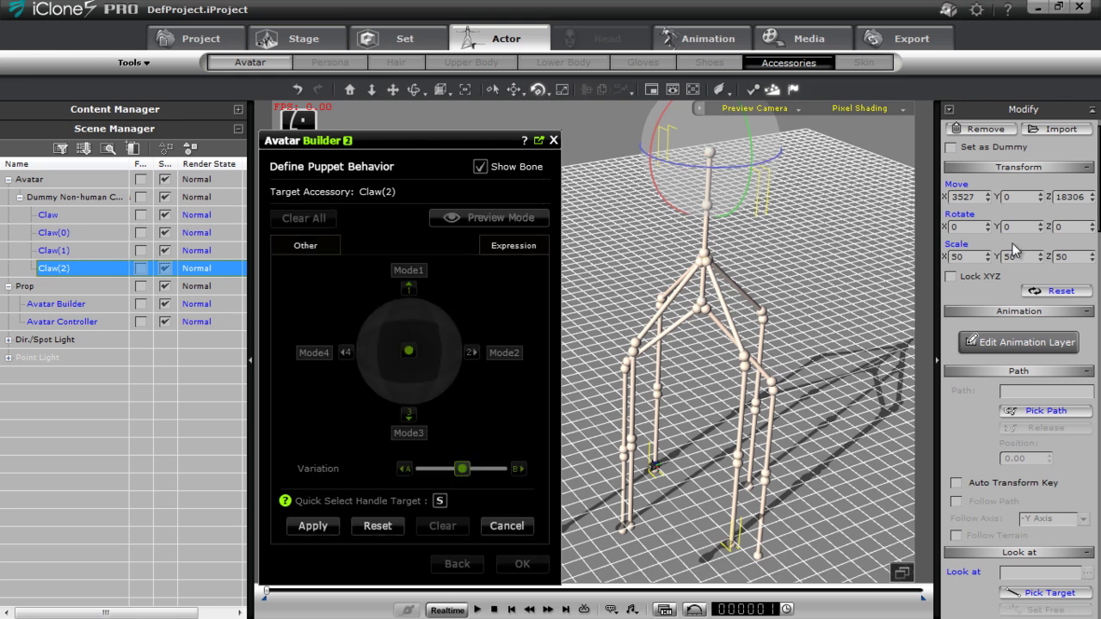
pyautogui.write('315')
pyautogui.press('Return')
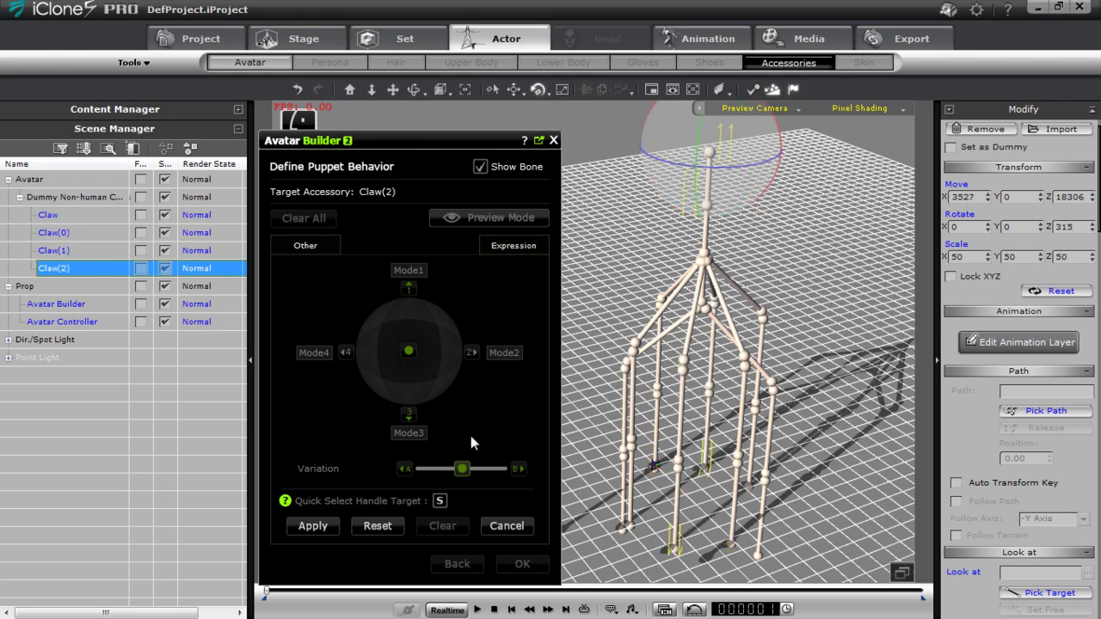
pyautogui.click(304, 529)
pyautogui.click(316, 526)
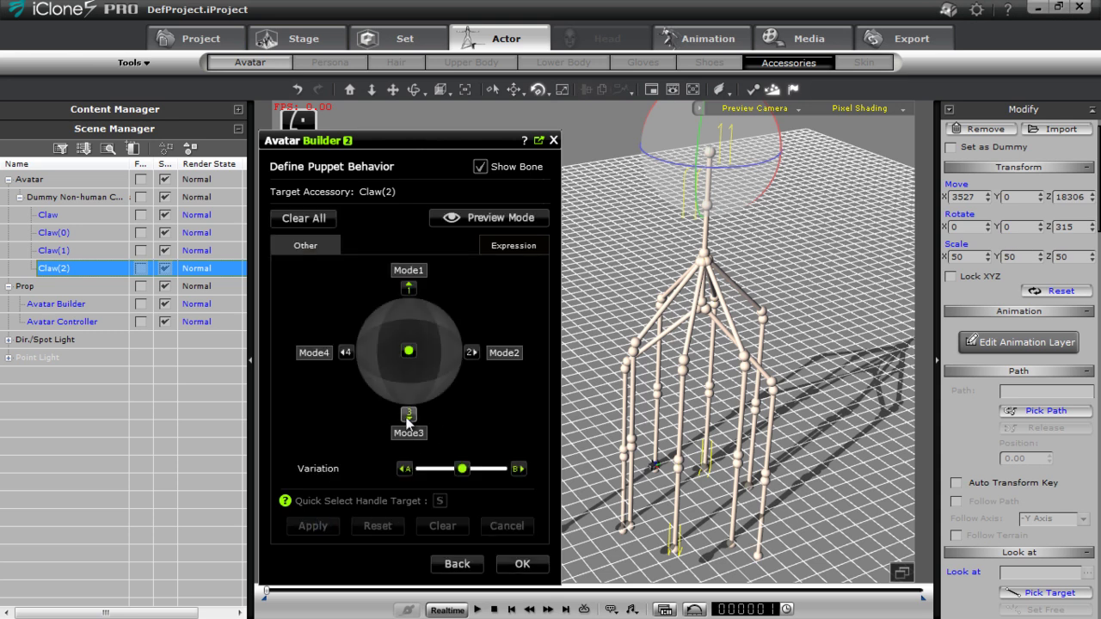
# - Apply a Z rotation of 315 to Claw(2)'s Mode3 and Mode1 direction poses and confirm its puppet setup
pyautogui.click(408, 414)
pyautogui.write('315')
pyautogui.press('Return')
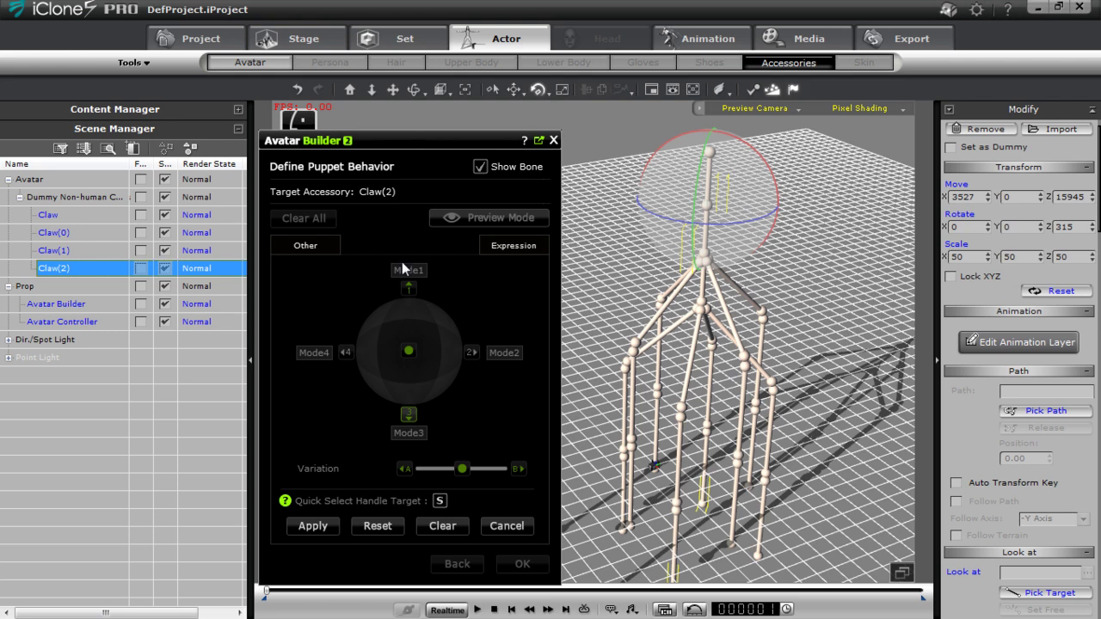
pyautogui.click(310, 527)
pyautogui.click(409, 288)
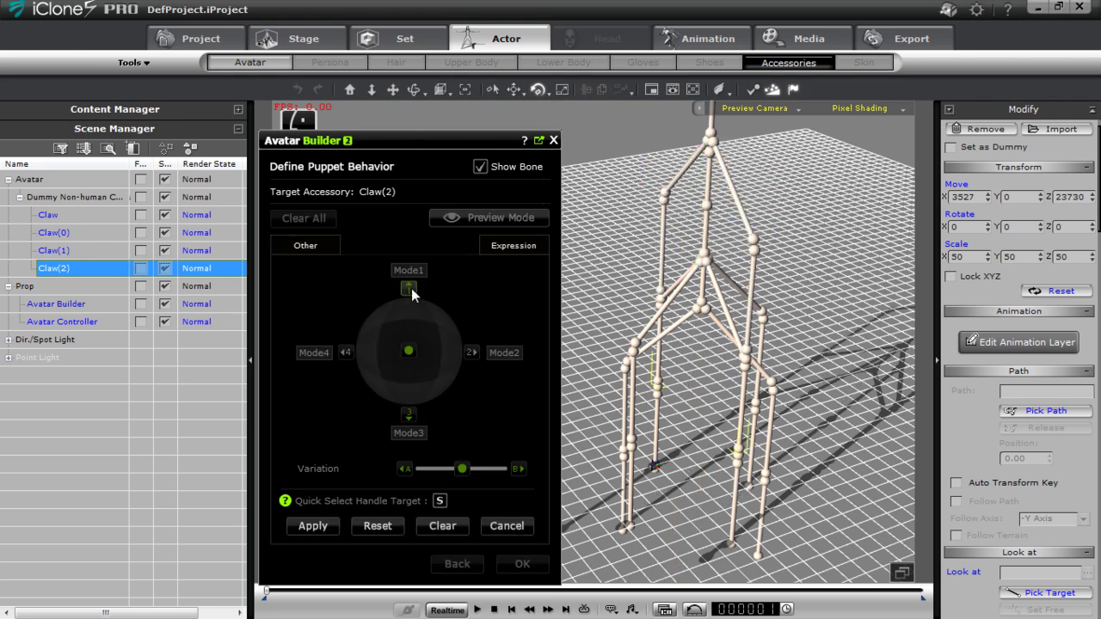
pyautogui.write('315')
pyautogui.press('Return')
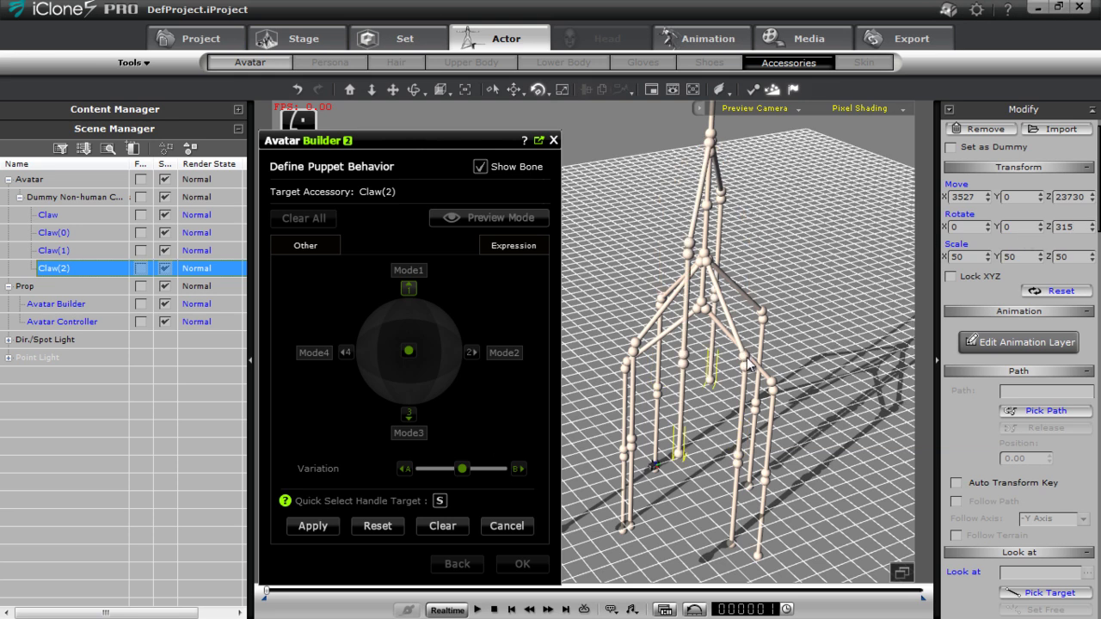
pyautogui.click(334, 526)
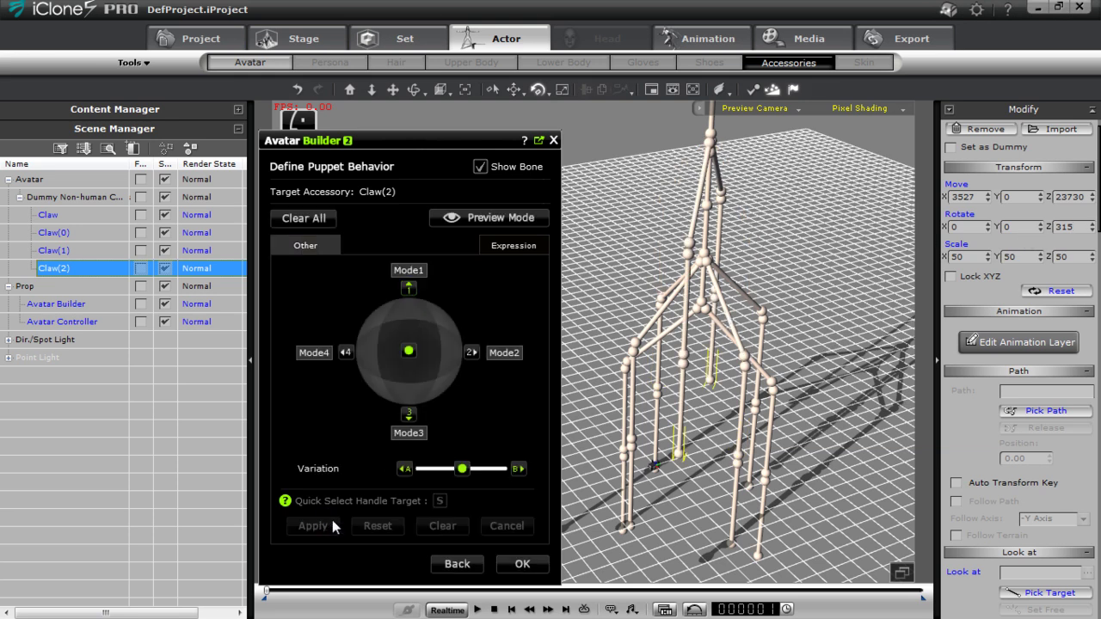
pyautogui.click(522, 564)
# - Close Avatar Builder and set Avatar Controller to control all accessories of the non-human dummy
pyautogui.moveTo(702, 225); pyautogui.dragTo(658, 308, button='middle')
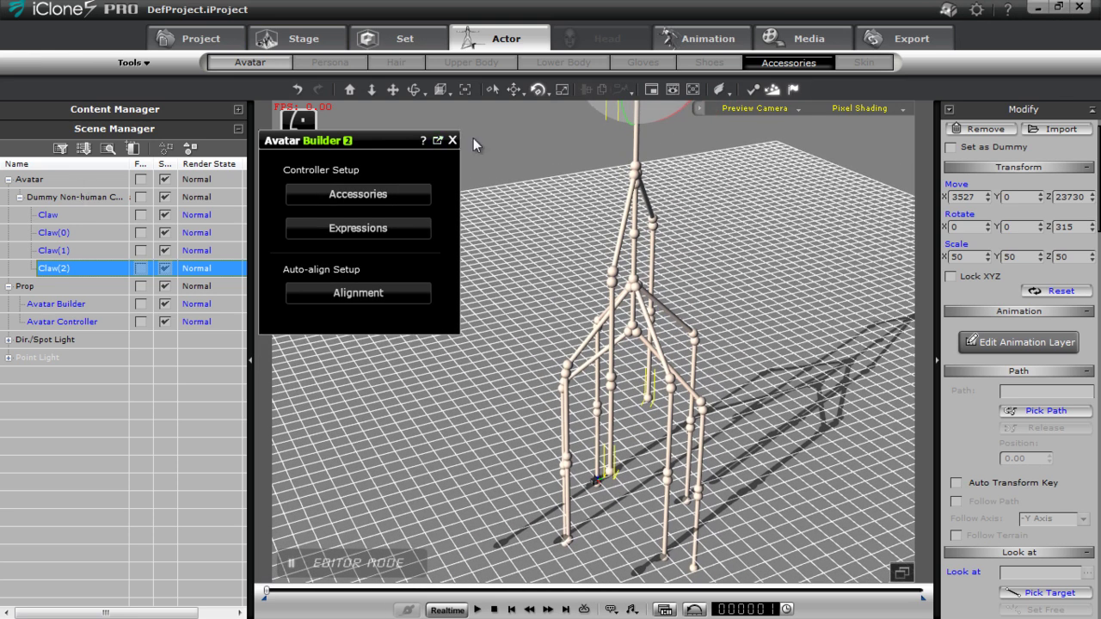
pyautogui.click(452, 141)
pyautogui.click(298, 123)
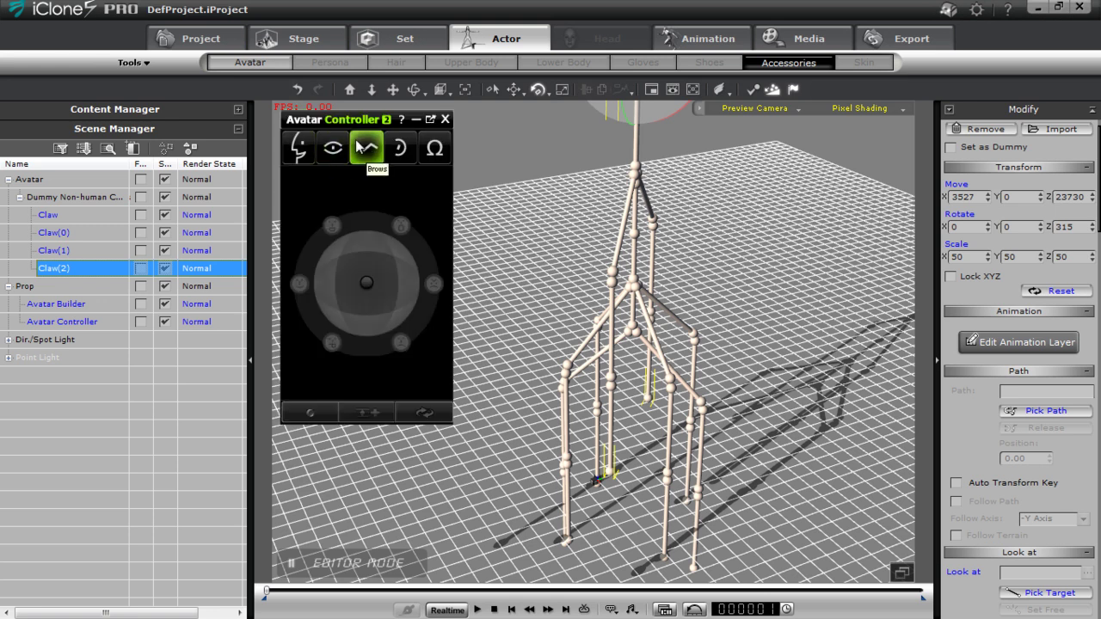
pyautogui.click(78, 197)
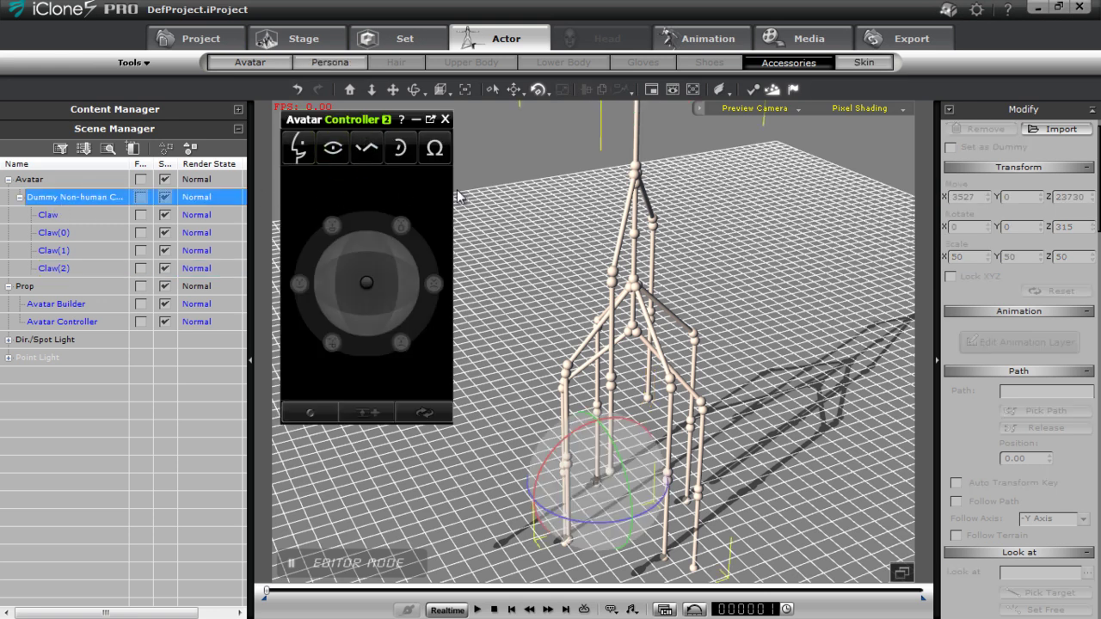
pyautogui.click(435, 148)
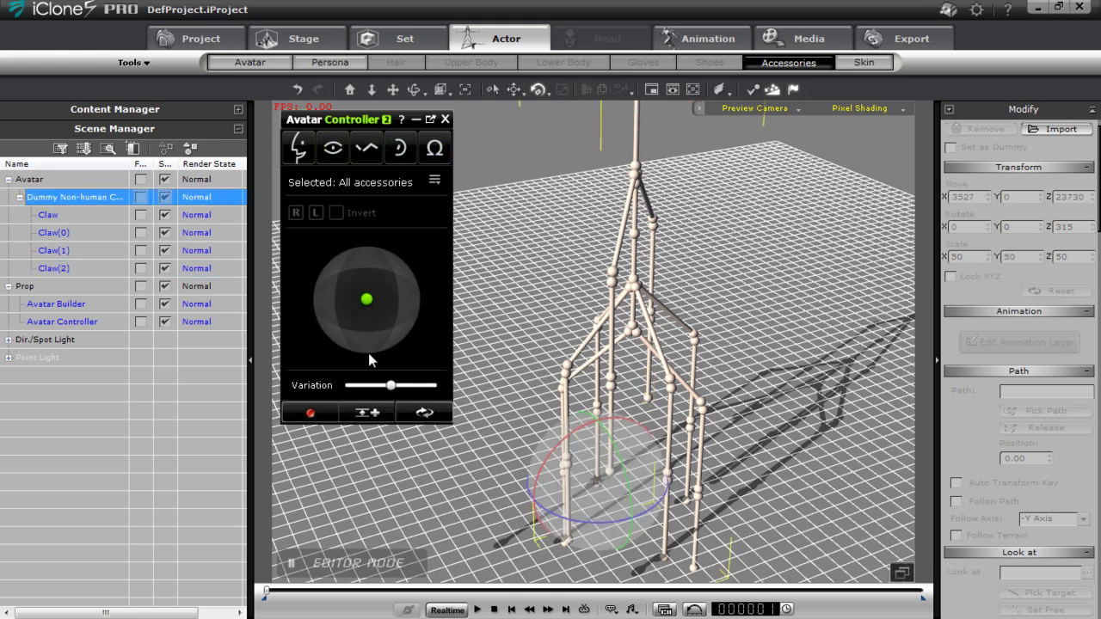
# - Preview all the claws moving together in the upward direction and with the Variation control, checking them from a lower angle
pyautogui.moveTo(367, 300); pyautogui.dragTo(371, 272)
pyautogui.moveTo(646, 439); pyautogui.dragTo(739, 439, button='middle')
pyautogui.moveTo(739, 445); pyautogui.dragTo(693, 465, button='right')
pyautogui.moveTo(392, 386)
pyautogui.mouseDown()
pyautogui.moveTo(345, 387)
pyautogui.moveTo(430, 384)
pyautogui.moveTo(344, 390)
pyautogui.moveTo(433, 388)
pyautogui.moveTo(364, 399)
pyautogui.moveTo(441, 398)
pyautogui.moveTo(391, 386)
pyautogui.mouseUp()
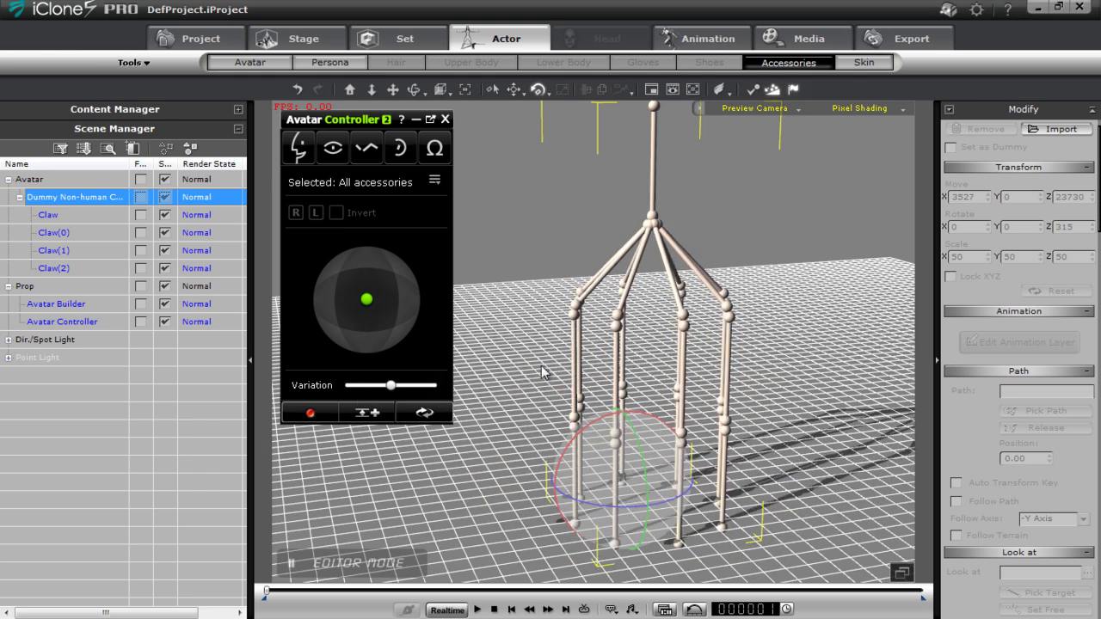
pyautogui.moveTo(723, 257); pyautogui.dragTo(719, 342, button='middle')
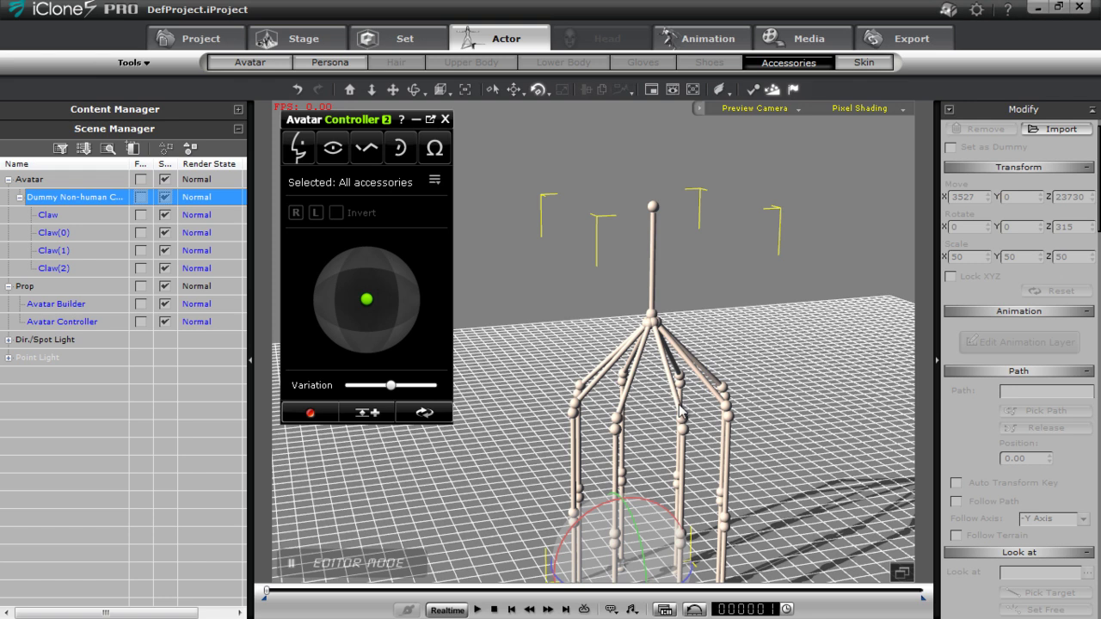